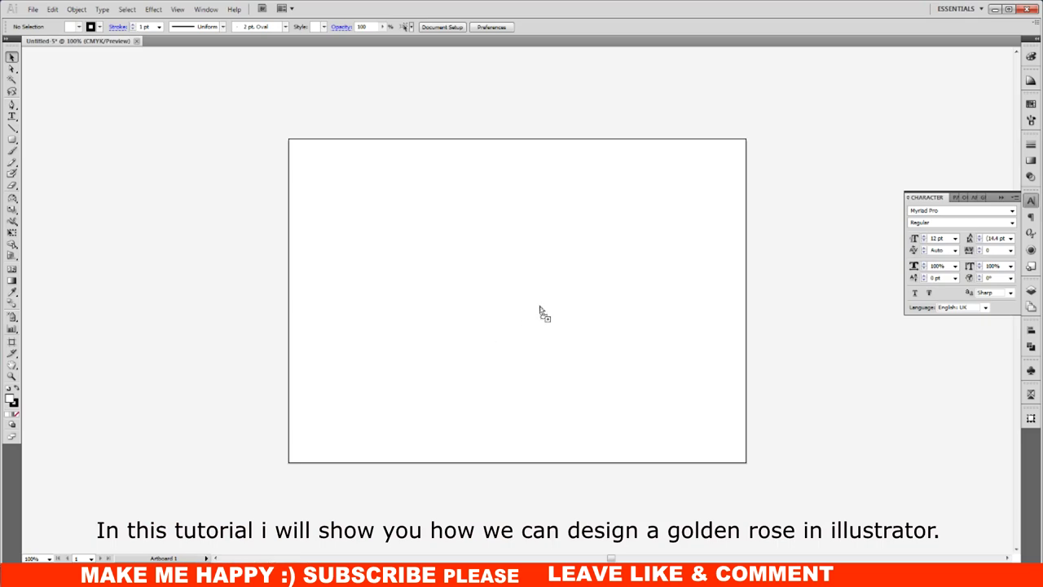
- Place the rose sketch, then scale it down and centre it inside the artboard
{"action": "left_click", "coordinate": [538, 311]}
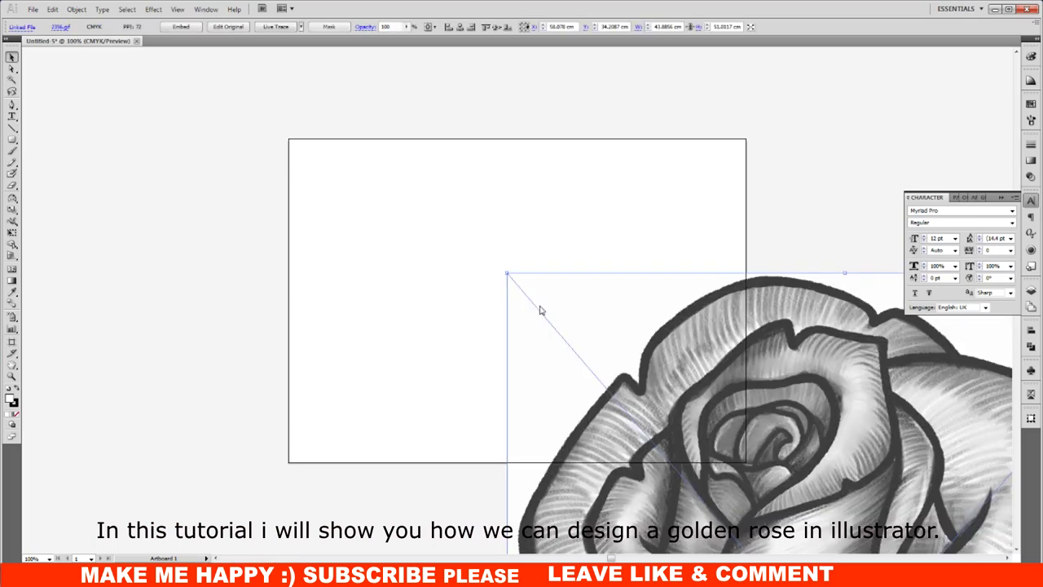
{"action": "left_click_drag", "start_coordinate": [785, 423], "coordinate": [487, 229]}
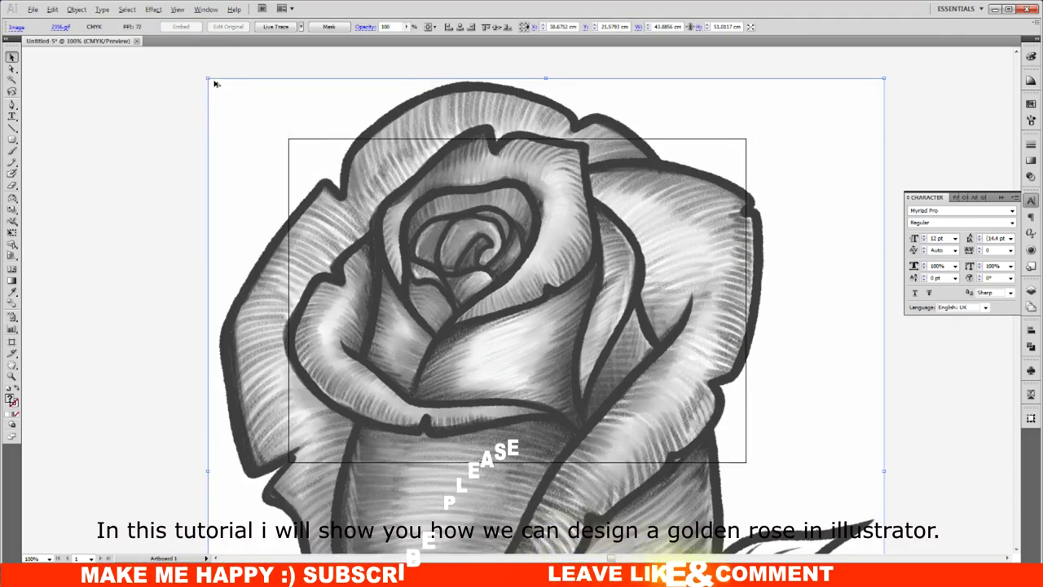
{"action": "left_click_drag", "start_coordinate": [215, 83], "coordinate": [396, 297]}
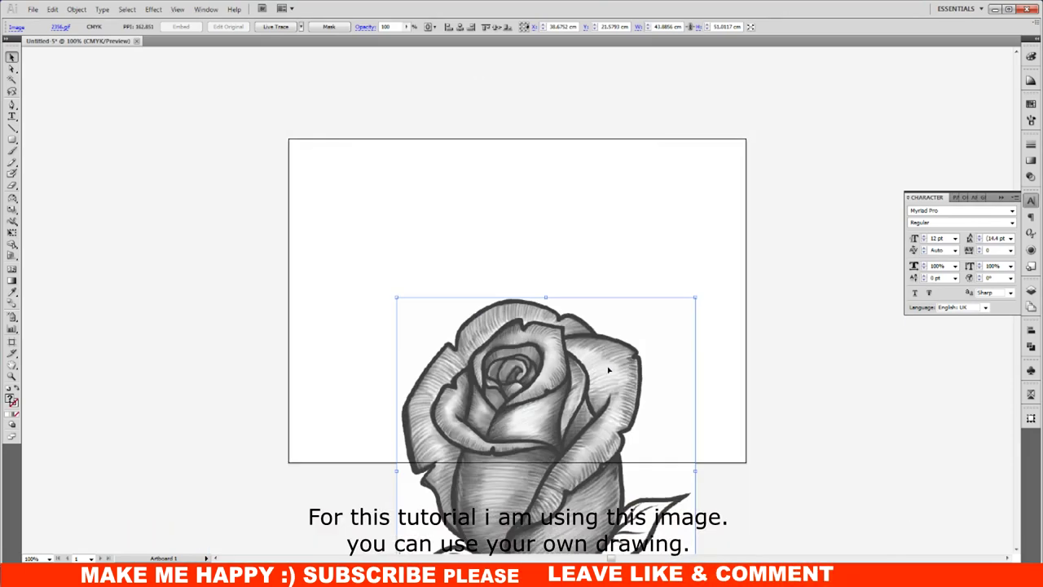
{"action": "left_click_drag", "start_coordinate": [608, 371], "coordinate": [571, 226]}
{"action": "left_click_drag", "start_coordinate": [564, 275], "coordinate": [568, 263]}
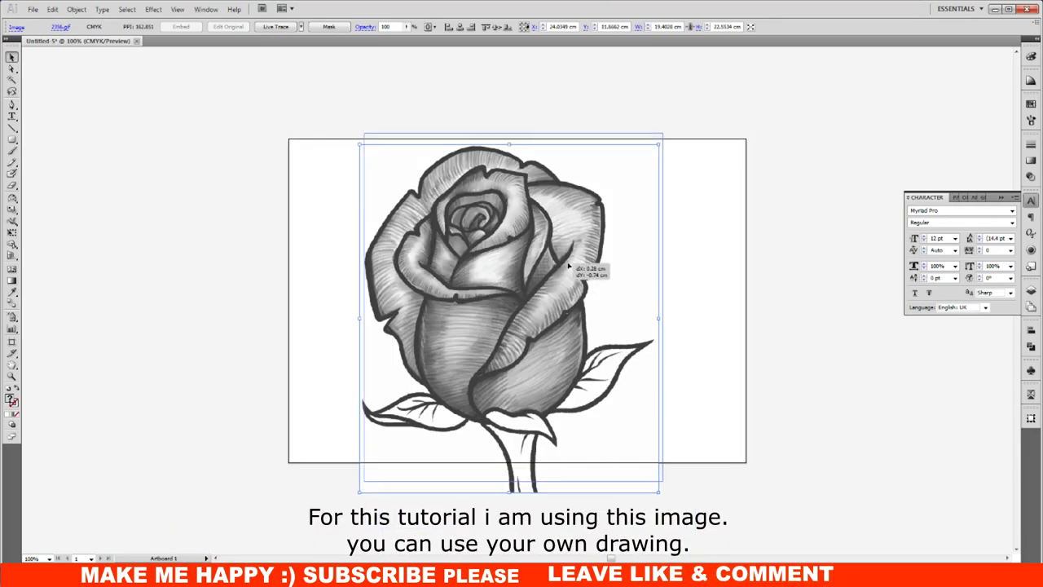
{"action": "left_click_drag", "start_coordinate": [662, 481], "coordinate": [615, 424]}
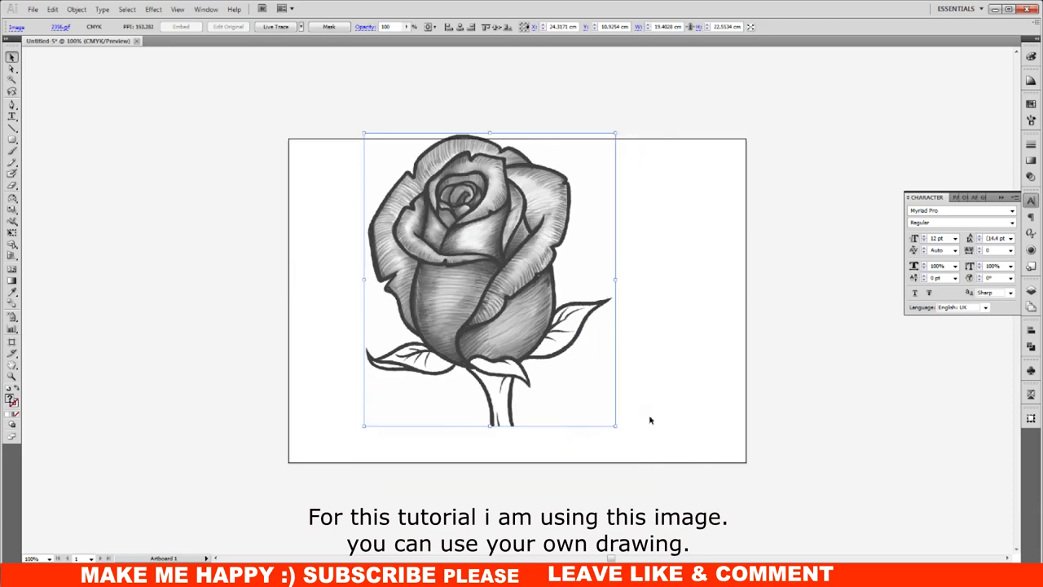
{"action": "left_click_drag", "start_coordinate": [517, 334], "coordinate": [550, 349]}
{"action": "left_click", "coordinate": [703, 345]}
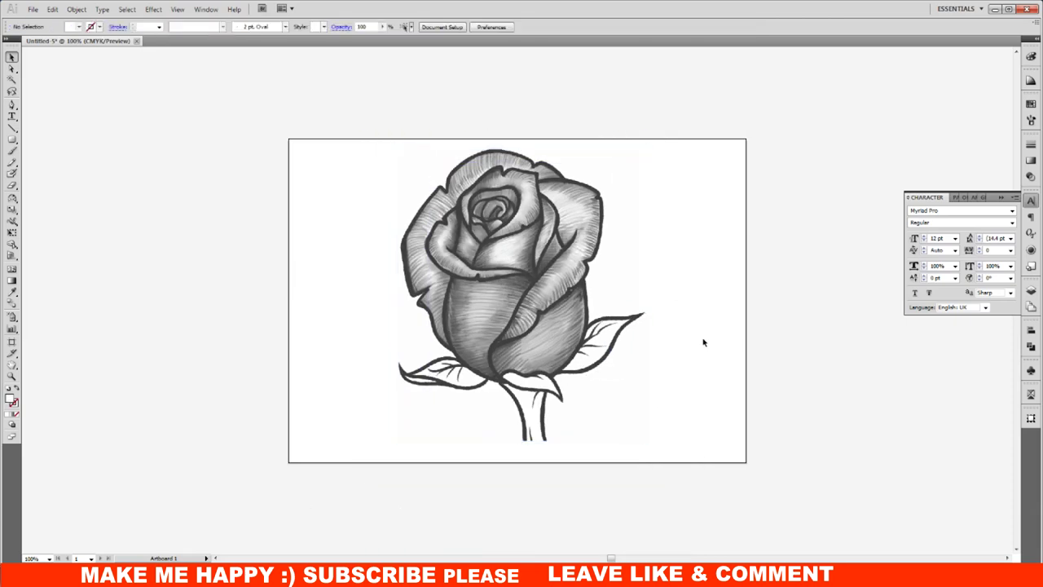
{"action": "key", "text": "ctrl+plus"}
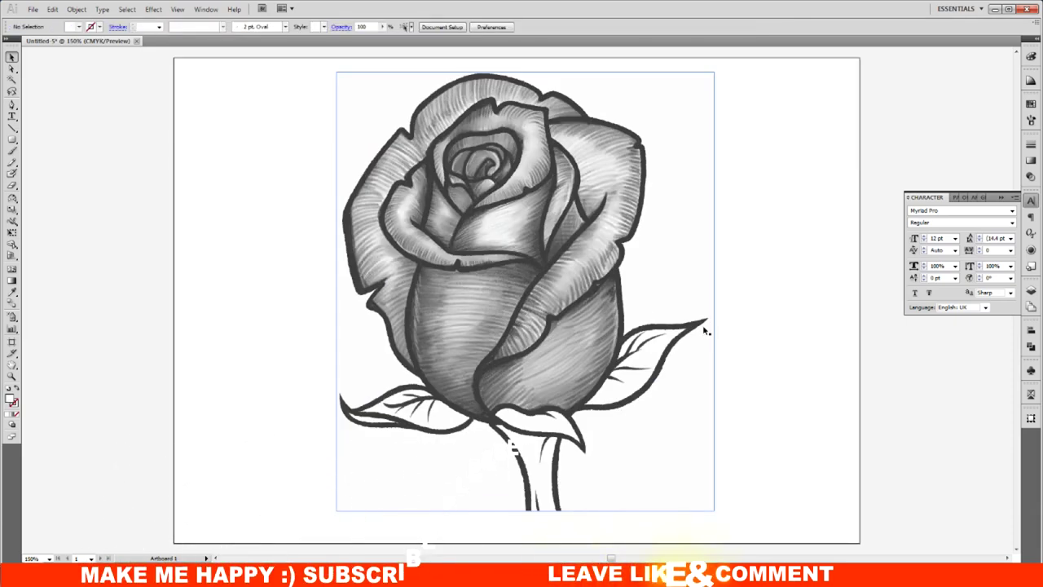
- Set the rose image's opacity to 50% and lock it as a tracing reference
{"action": "left_click", "coordinate": [344, 193]}
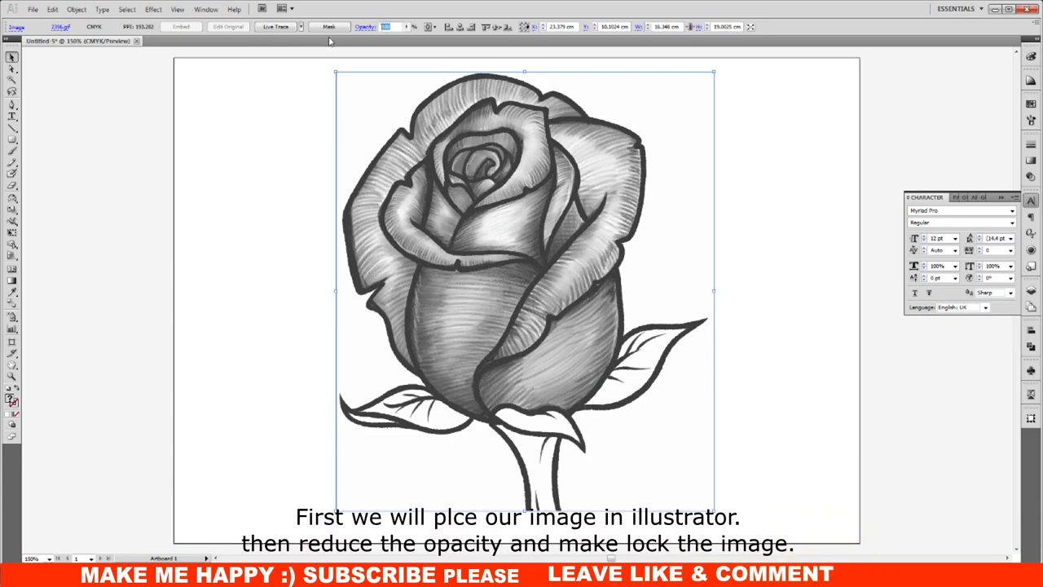
{"action": "type", "text": "80"}
{"action": "key", "text": "Return"}
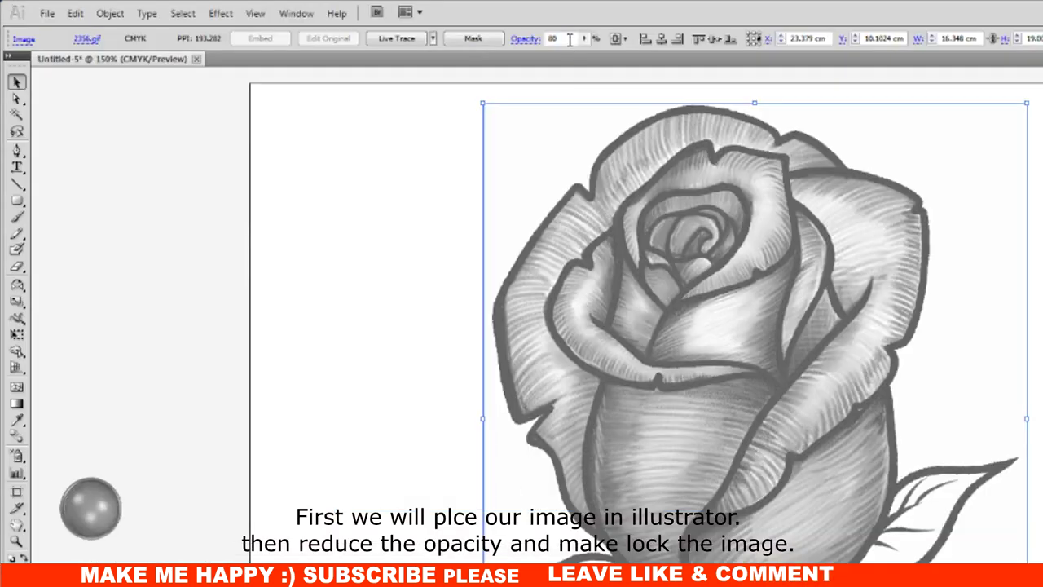
{"action": "type", "text": "50"}
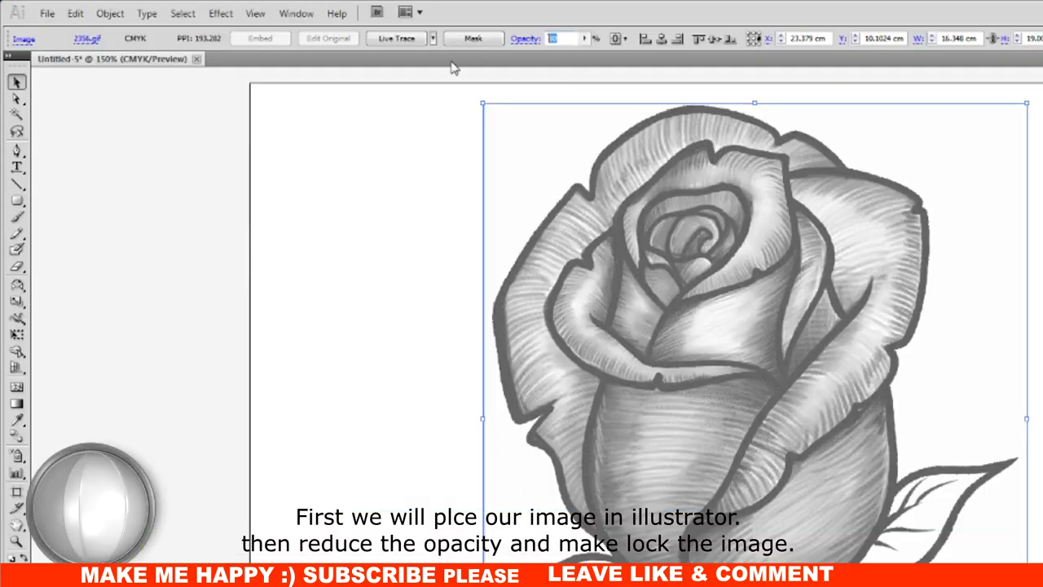
{"action": "key", "text": "Return"}
{"action": "key", "text": "ctrl+2"}
{"action": "left_click", "coordinate": [870, 438]}
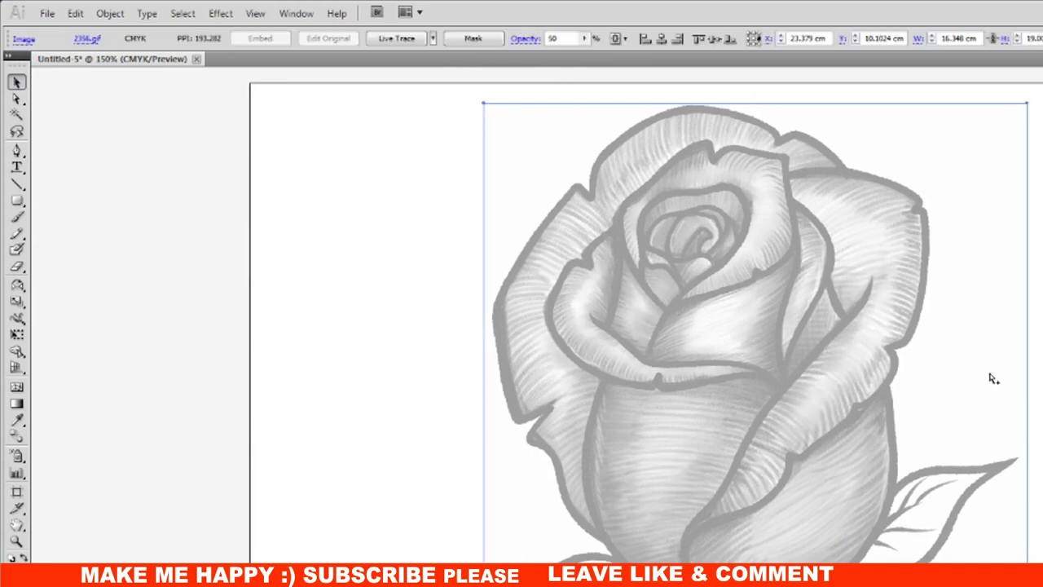
{"action": "left_click", "coordinate": [832, 443]}
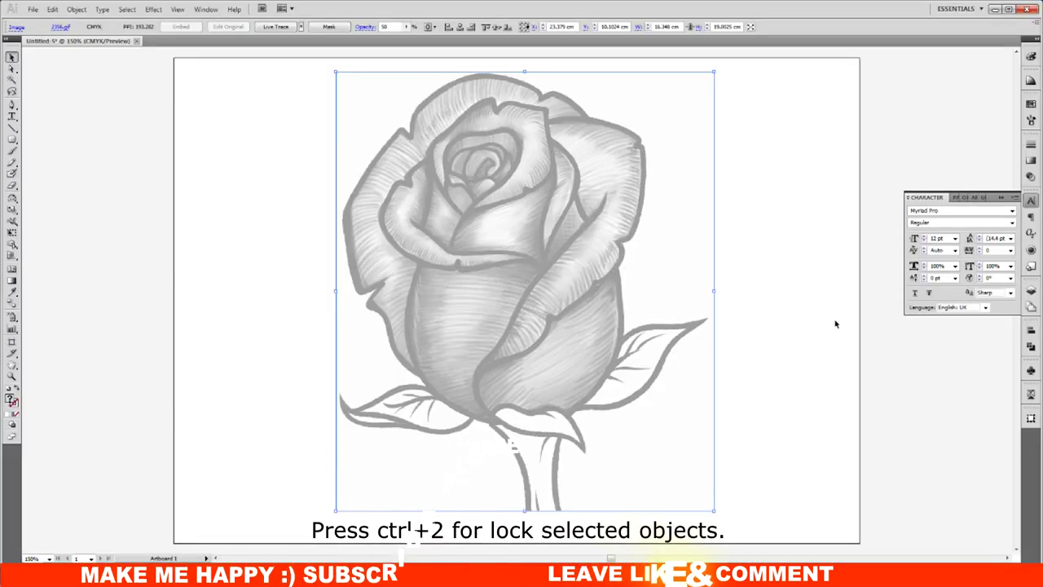
- Lock the faded rose sketch in place and zoom in over it
{"action": "key", "text": "ctrl+2"}
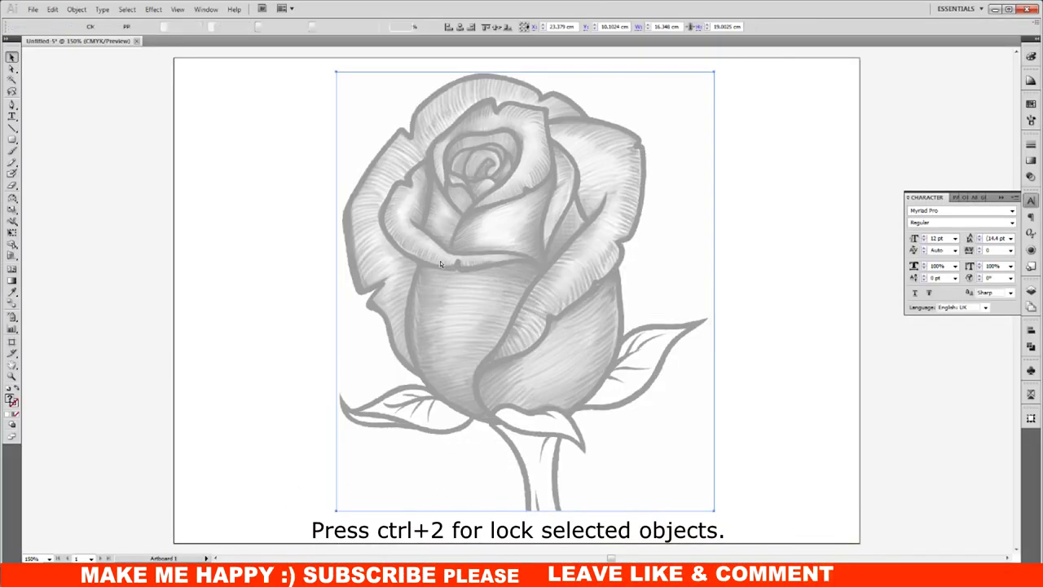
{"action": "key", "text": "ctrl+plus"}
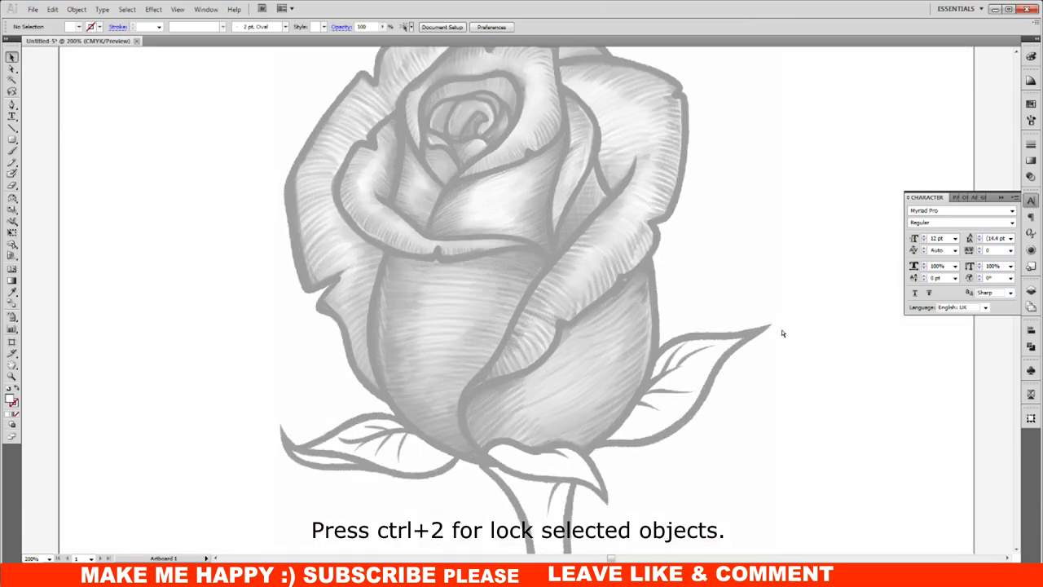
{"action": "left_click_drag", "start_coordinate": [639, 223], "coordinate": [603, 276]}
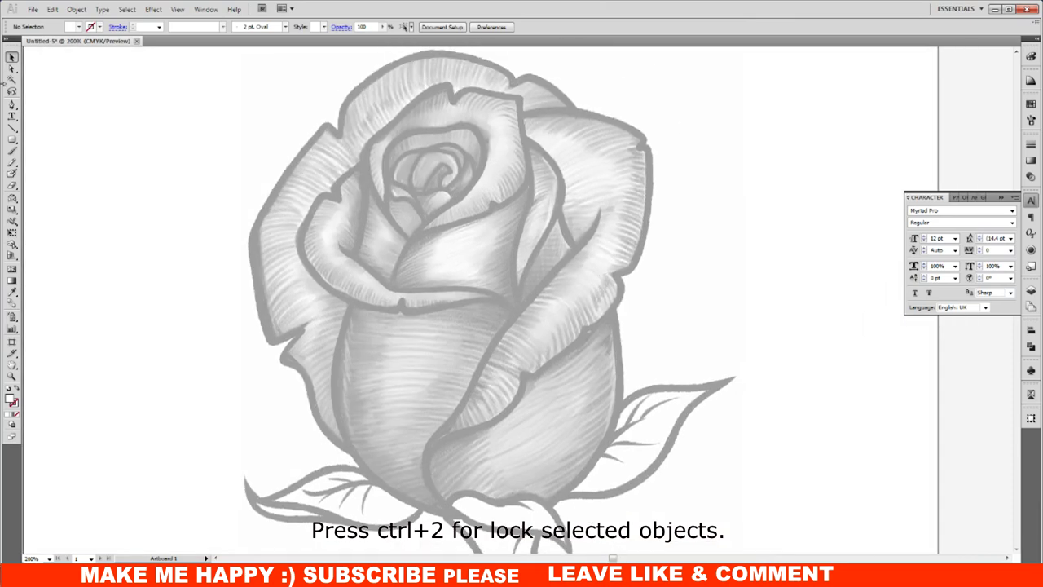
{"action": "left_click", "coordinate": [13, 151]}
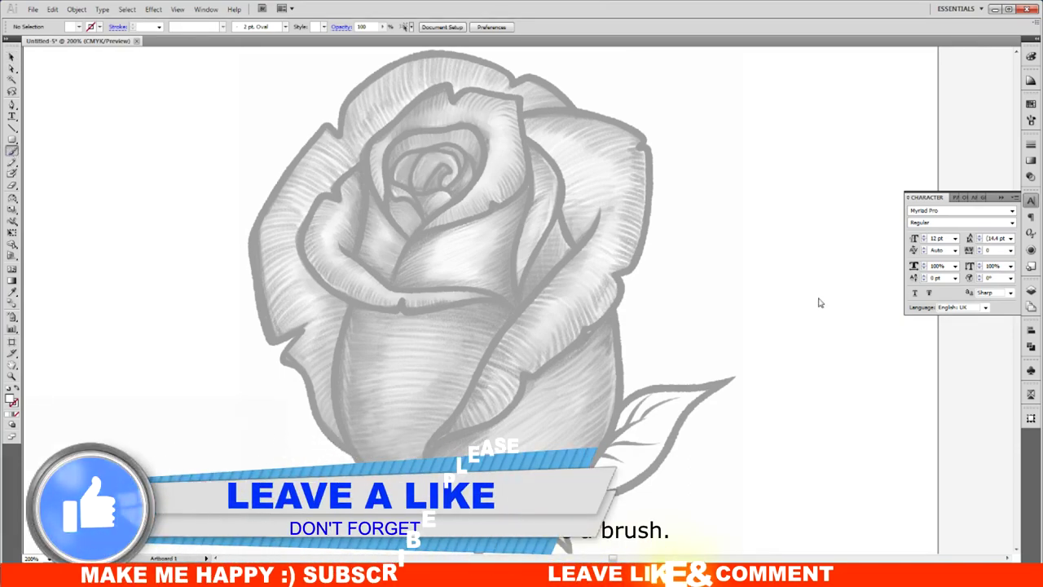
- Zoom to the empty area right of the rose and draw a small oval with the Ellipse tool
{"action": "key", "text": "ctrl+plus"}
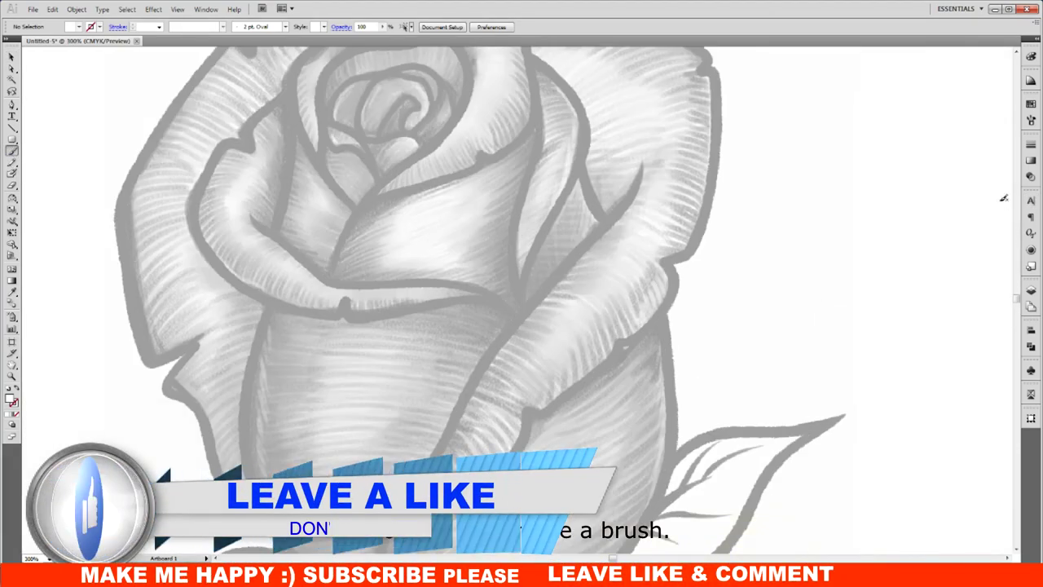
{"action": "left_click_drag", "start_coordinate": [861, 222], "coordinate": [698, 312]}
{"action": "left_click_drag", "start_coordinate": [731, 354], "coordinate": [703, 222]}
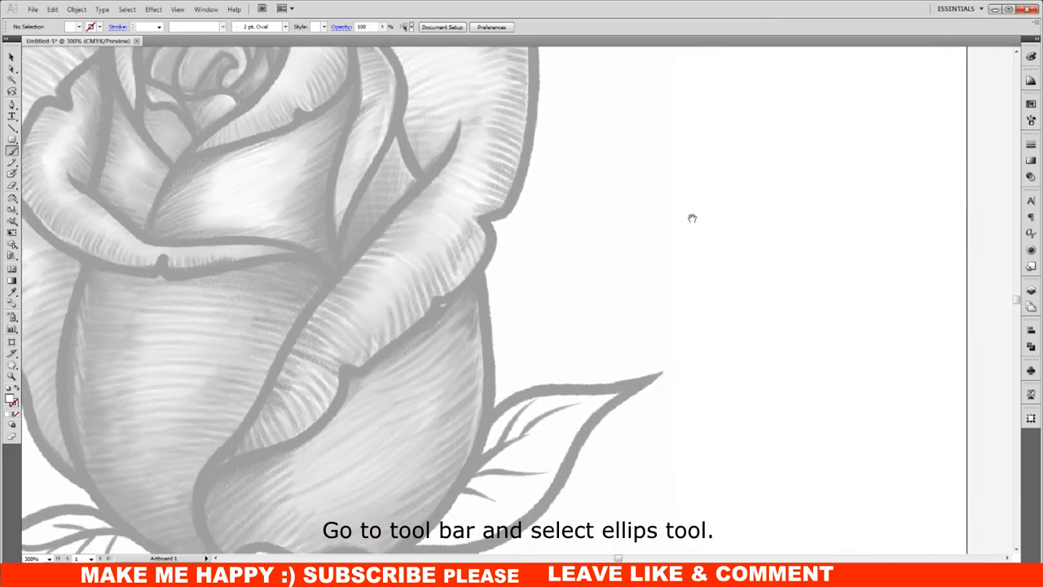
{"action": "left_click_drag", "start_coordinate": [692, 219], "coordinate": [649, 282]}
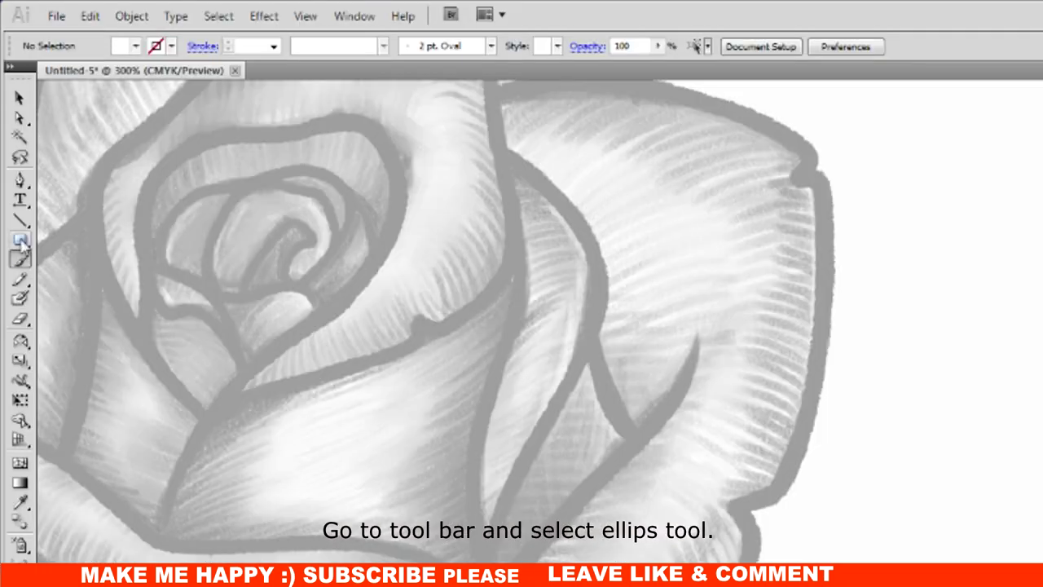
{"action": "left_click_drag", "start_coordinate": [12, 140], "coordinate": [47, 167]}
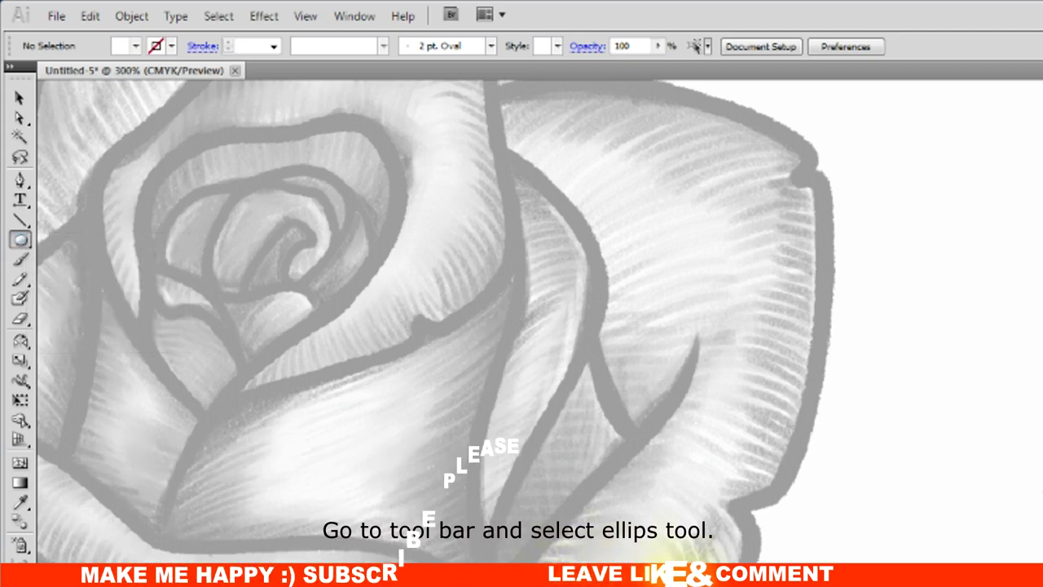
{"action": "left_click_drag", "start_coordinate": [608, 285], "coordinate": [650, 295]}
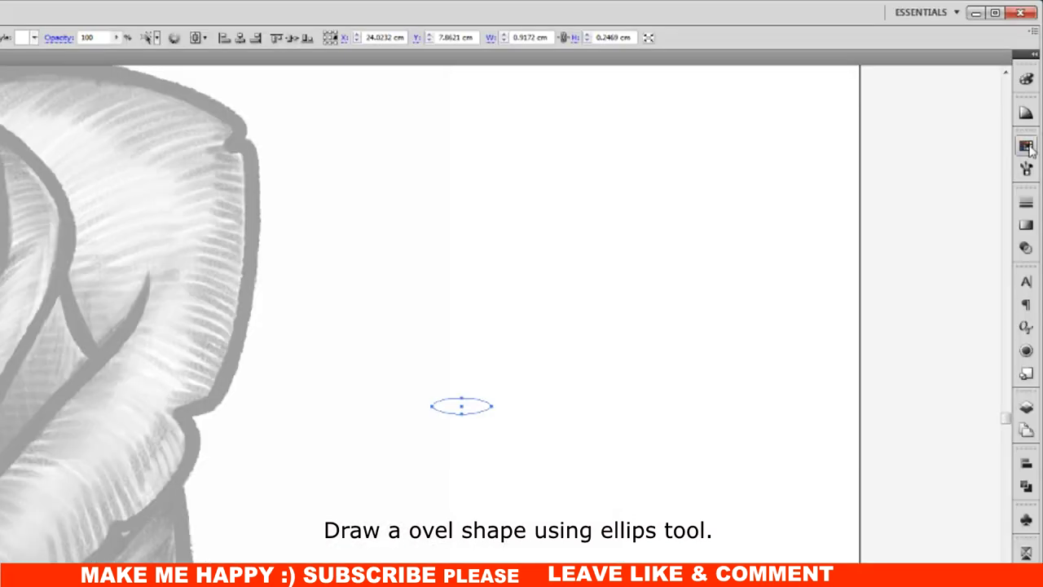
- Fill the oval black and convert its left and right end anchors into pointed tips
{"action": "left_click", "coordinate": [1026, 146]}
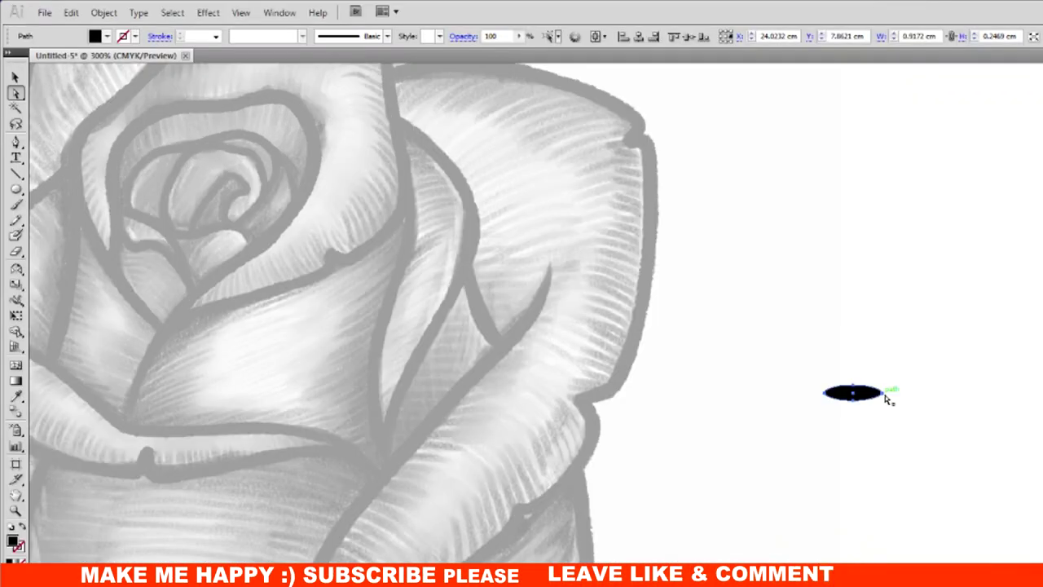
{"action": "left_click", "coordinate": [651, 290]}
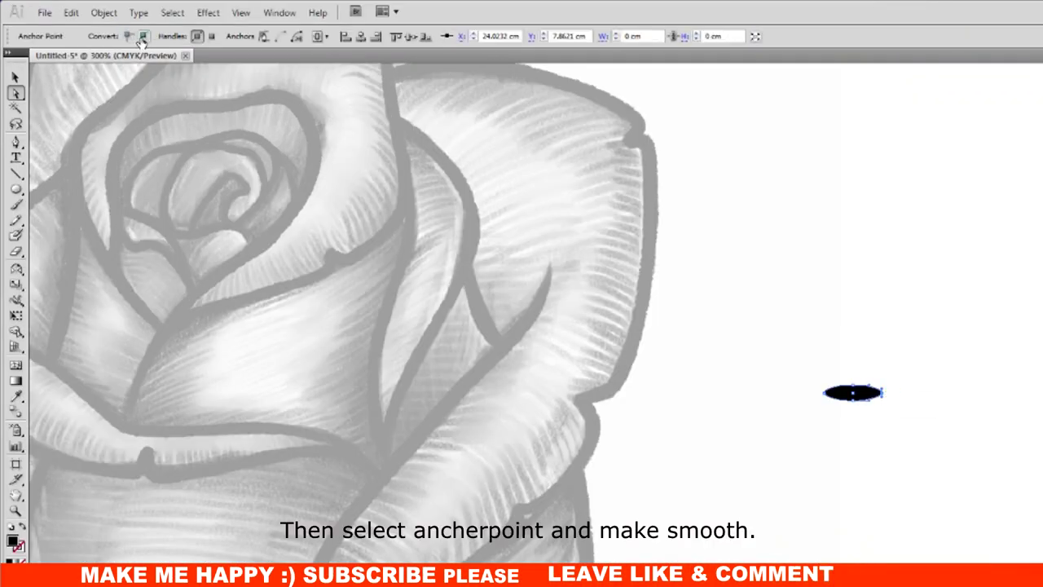
{"action": "left_click", "coordinate": [143, 37]}
{"action": "left_click", "coordinate": [825, 394]}
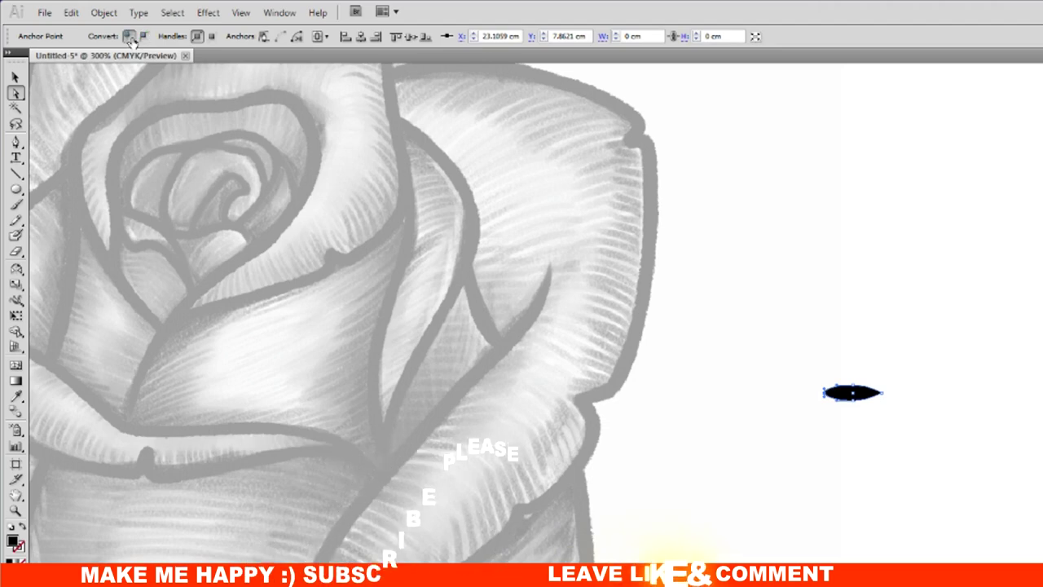
{"action": "left_click", "coordinate": [897, 401]}
{"action": "scroll", "coordinate": [889, 391], "scroll_direction": "up", "scroll_amount": 1}
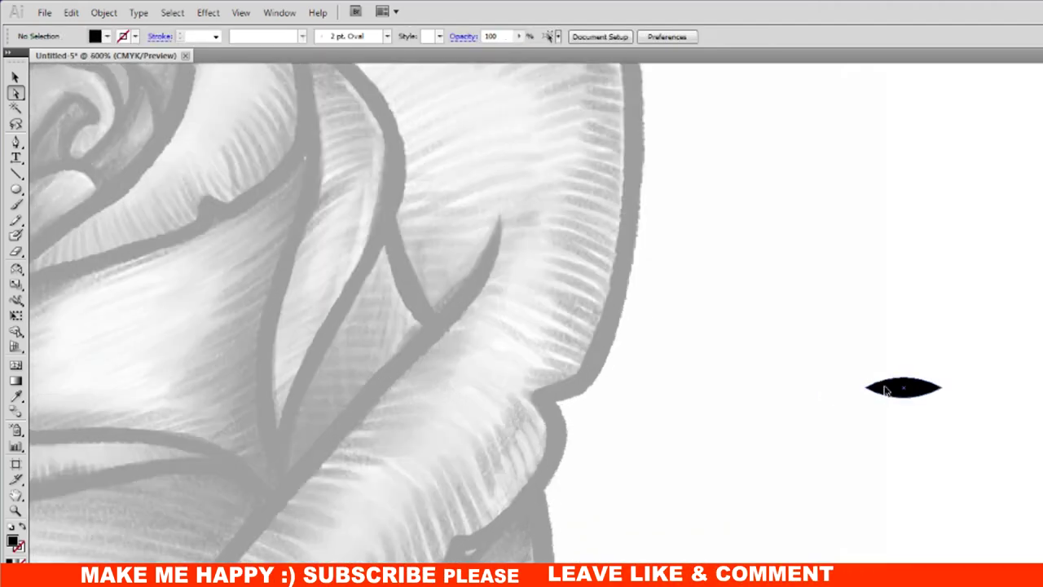
{"action": "scroll", "coordinate": [888, 391], "scroll_direction": "up", "scroll_amount": 1}
{"action": "scroll", "coordinate": [968, 365], "scroll_direction": "up", "scroll_amount": 1}
{"action": "left_click", "coordinate": [814, 435]}
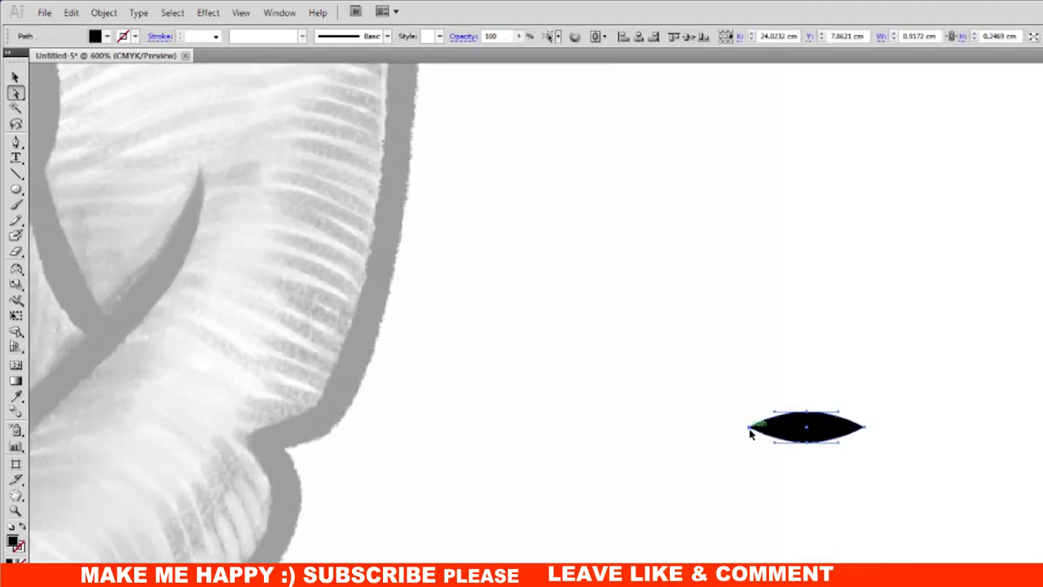
- Adjust the black oval's left and right end anchors into an evenly tapered lens shape
{"action": "left_click", "coordinate": [750, 432]}
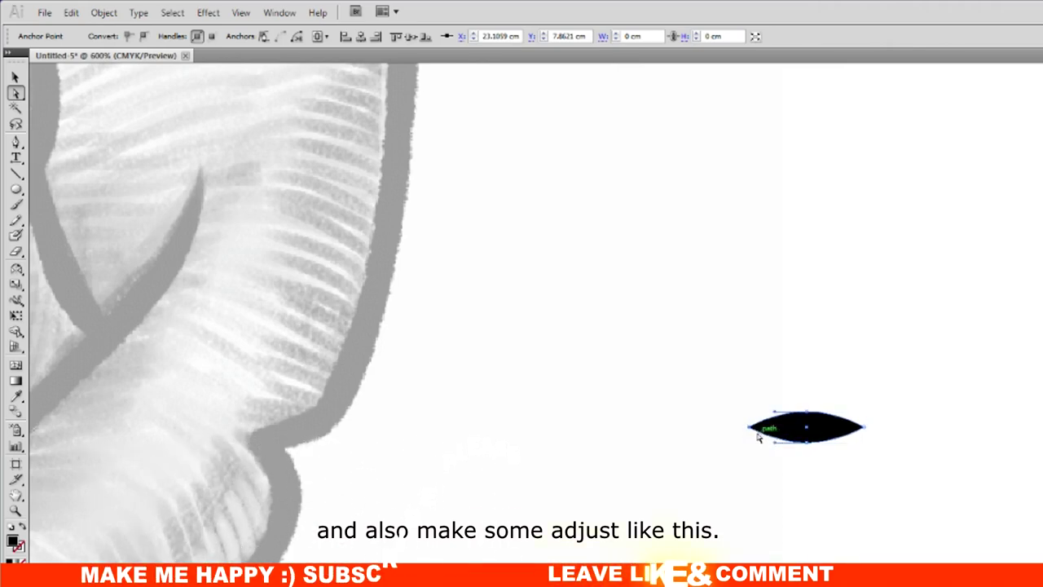
{"action": "left_click_drag", "start_coordinate": [753, 440], "coordinate": [752, 432]}
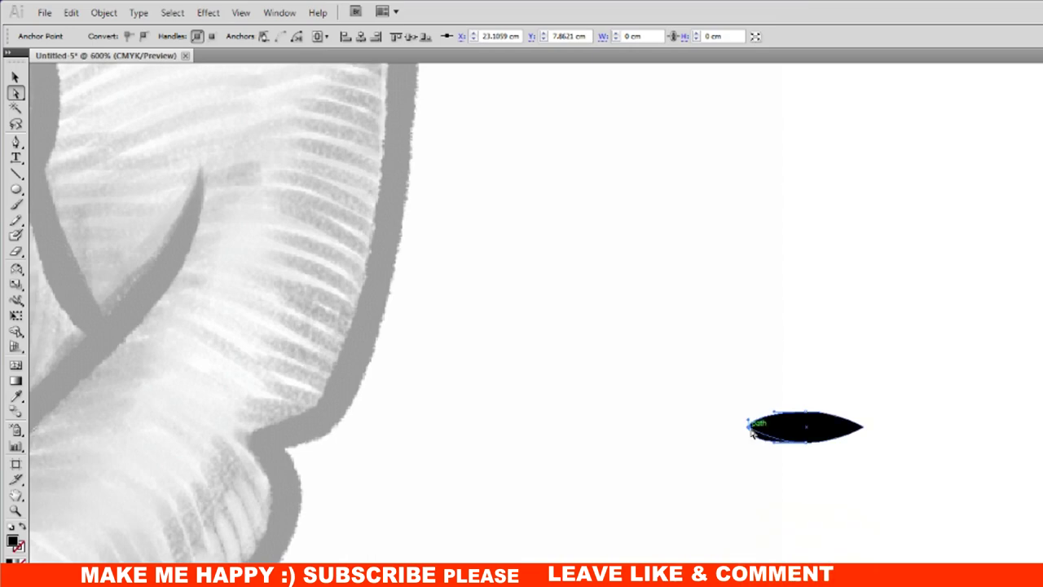
{"action": "left_click", "coordinate": [864, 428]}
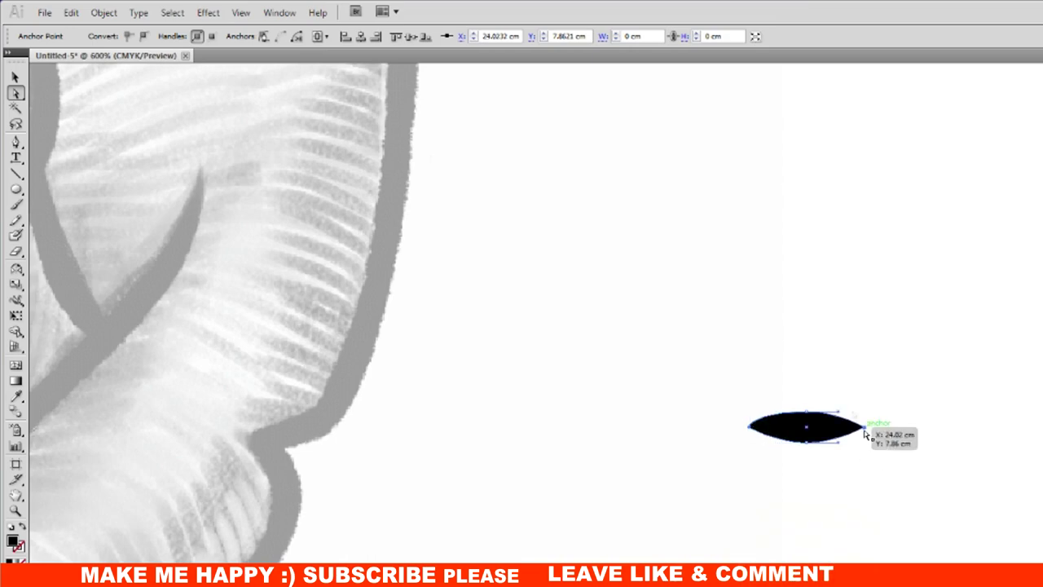
{"action": "left_click", "coordinate": [149, 41]}
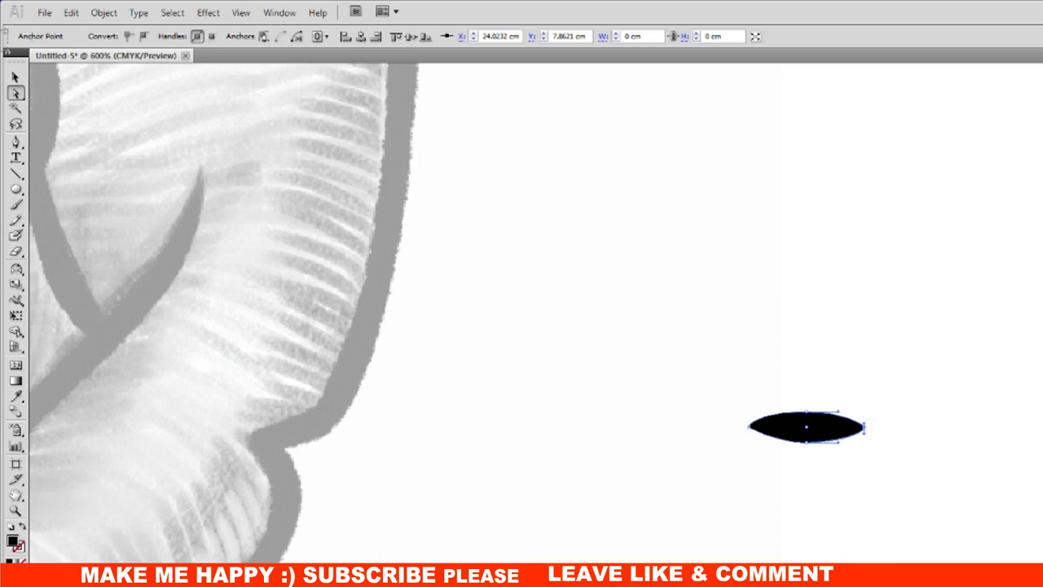
{"action": "left_click", "coordinate": [16, 75]}
{"action": "left_click", "coordinate": [864, 286]}
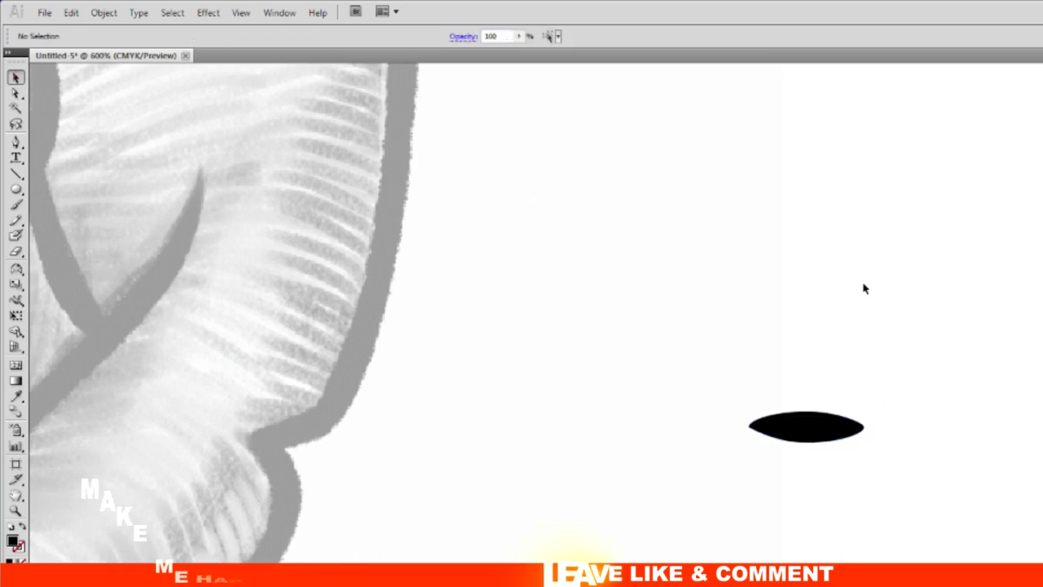
{"action": "left_click", "coordinate": [837, 430]}
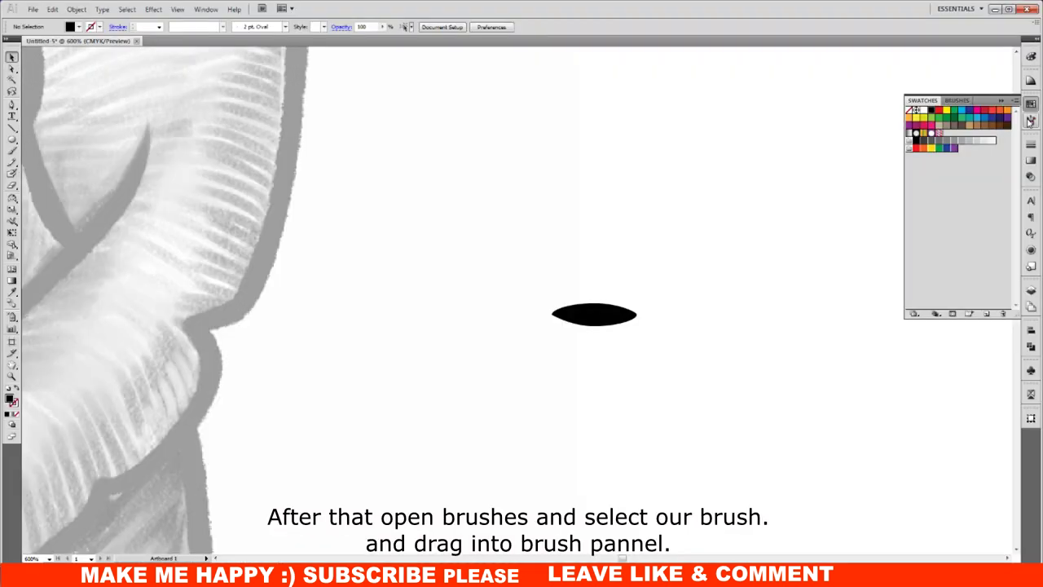
- Add the black lens shape to the Brushes panel as a new Art Brush
{"action": "left_click", "coordinate": [1032, 121]}
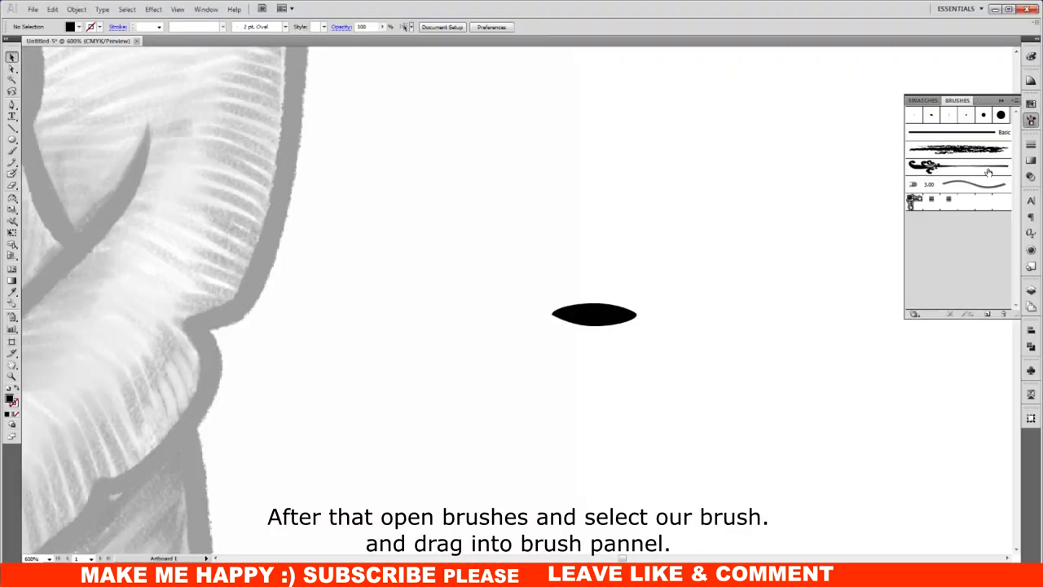
{"action": "left_click_drag", "start_coordinate": [595, 316], "coordinate": [952, 234]}
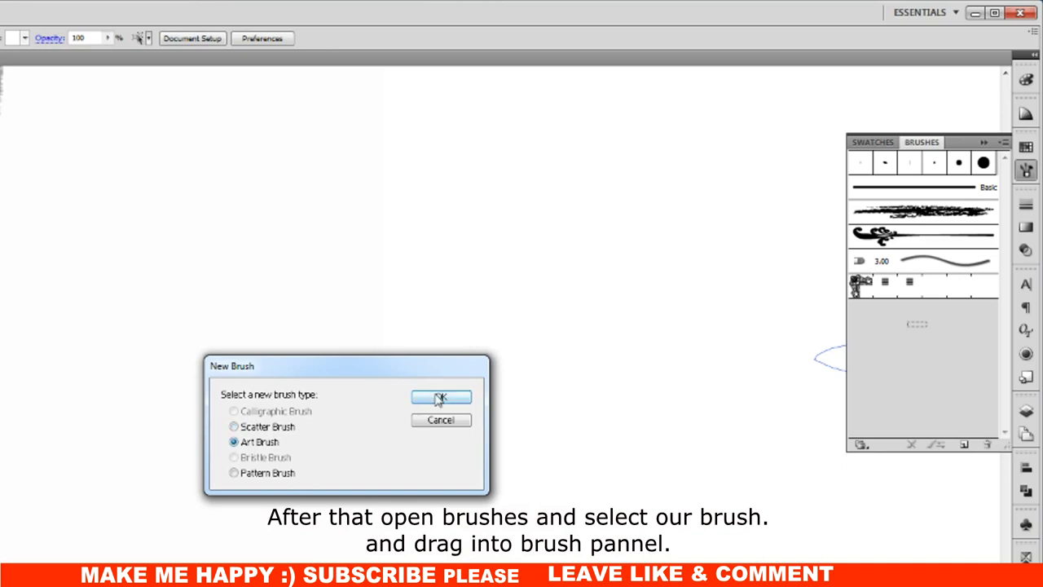
{"action": "left_click", "coordinate": [440, 397]}
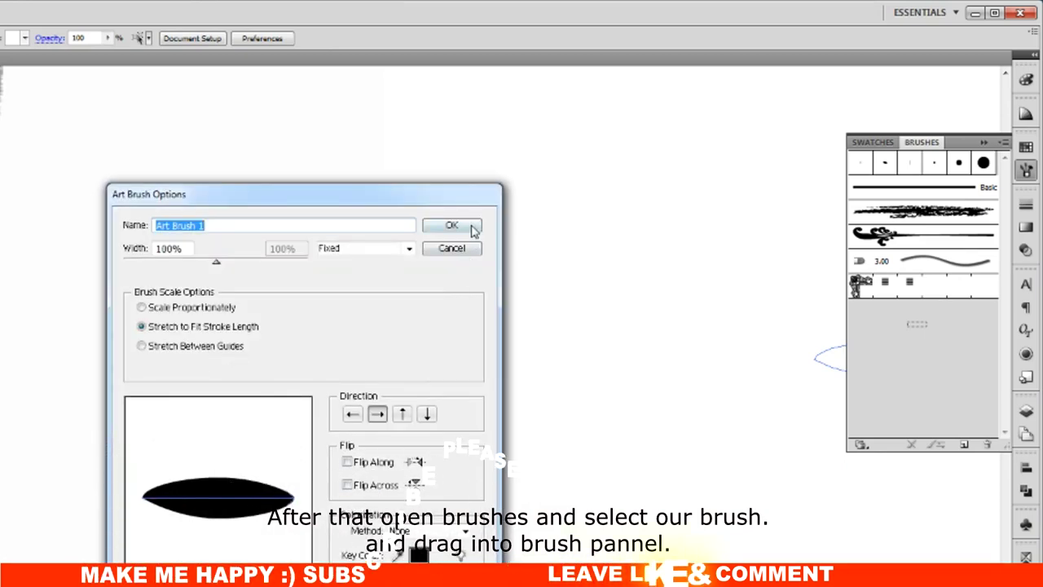
{"action": "left_click", "coordinate": [452, 226]}
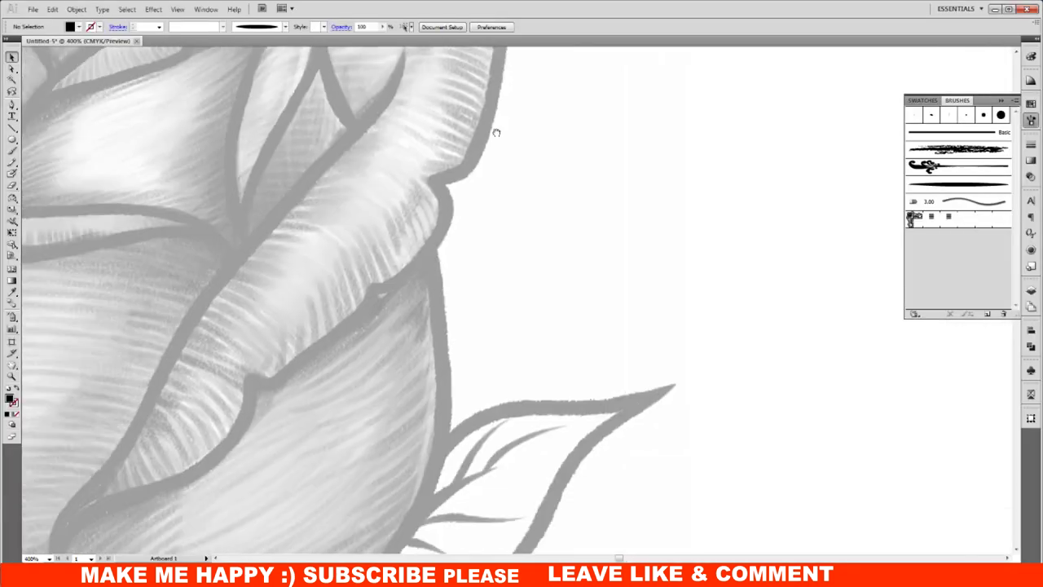
- Paint a trial stroke with the new brush along the upper leaf edge
{"action": "left_click_drag", "start_coordinate": [284, 281], "coordinate": [348, 262]}
{"action": "key", "text": "ctrl+minus"}
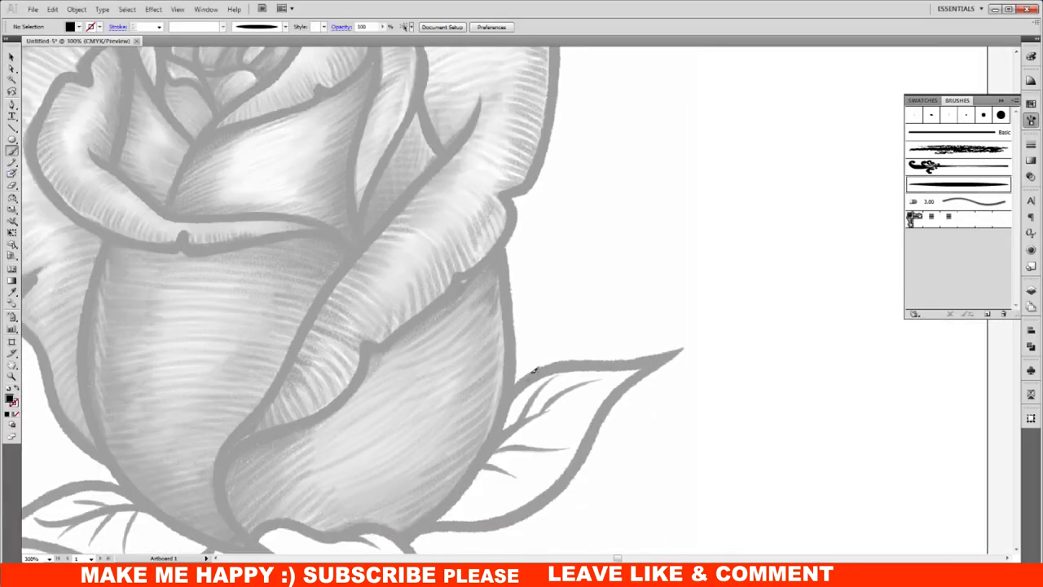
{"action": "left_click_drag", "start_coordinate": [520, 381], "coordinate": [676, 351]}
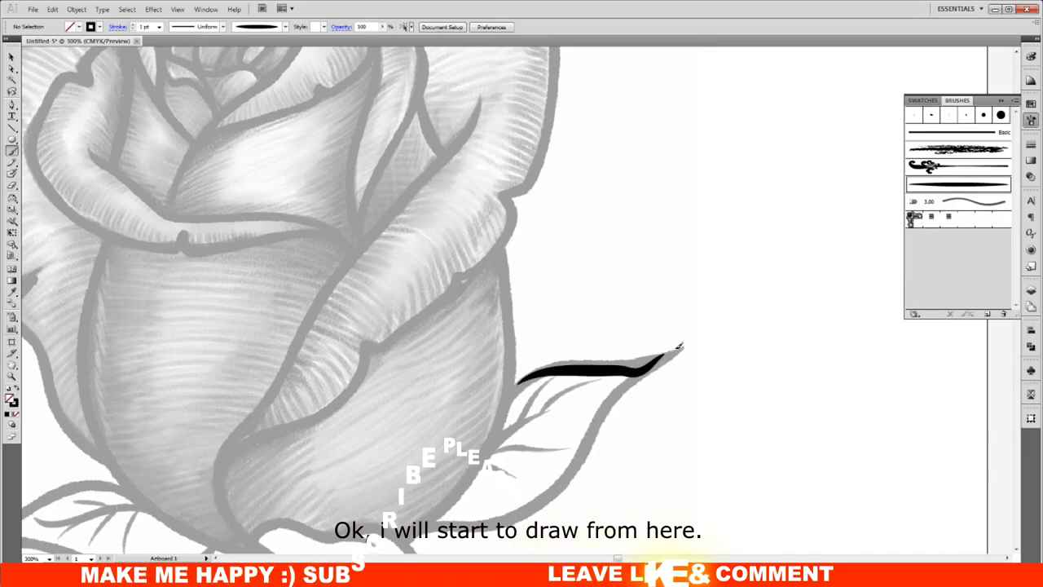
- Undo the trial stroke and paint a tapered outline up the bud's central petal fold
{"action": "key", "text": "ctrl+z"}
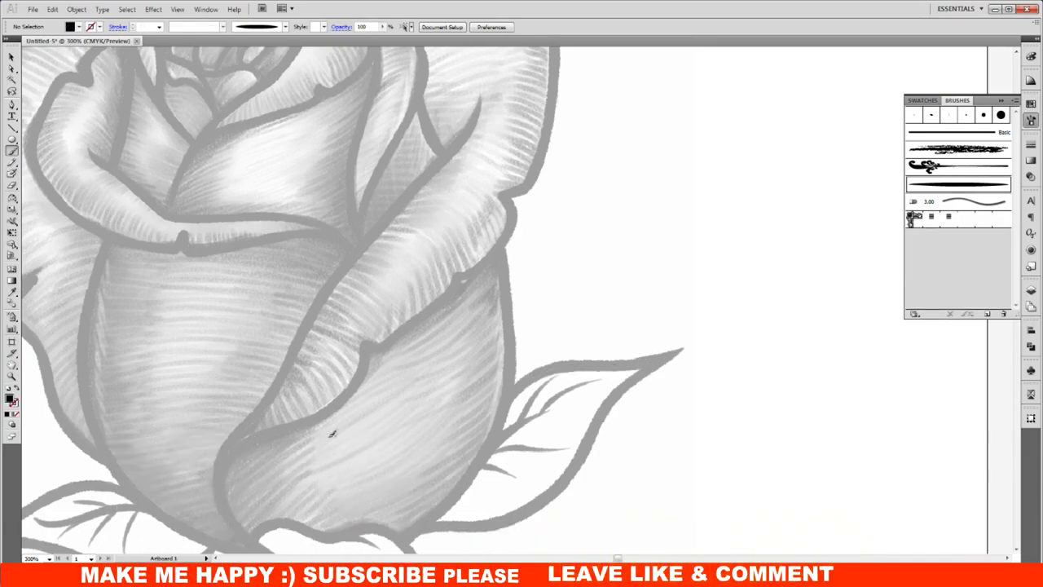
{"action": "scroll", "coordinate": [330, 428], "scroll_direction": "down", "scroll_amount": 2}
{"action": "scroll", "coordinate": [328, 422], "scroll_direction": "down", "scroll_amount": 1}
{"action": "scroll", "coordinate": [329, 422], "scroll_direction": "down", "scroll_amount": 1}
{"action": "scroll", "coordinate": [368, 424], "scroll_direction": "down", "scroll_amount": 1}
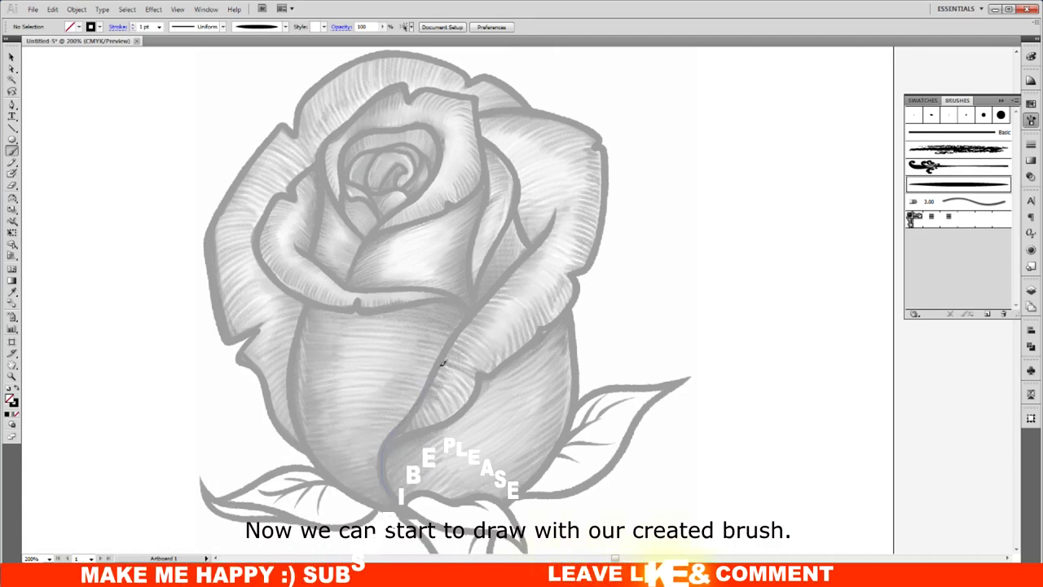
{"action": "mouse_move", "coordinate": [384, 457]}
{"action": "left_mouse_down"}
{"action": "mouse_move", "coordinate": [457, 334]}
{"action": "mouse_move", "coordinate": [517, 274]}
{"action": "left_mouse_up"}
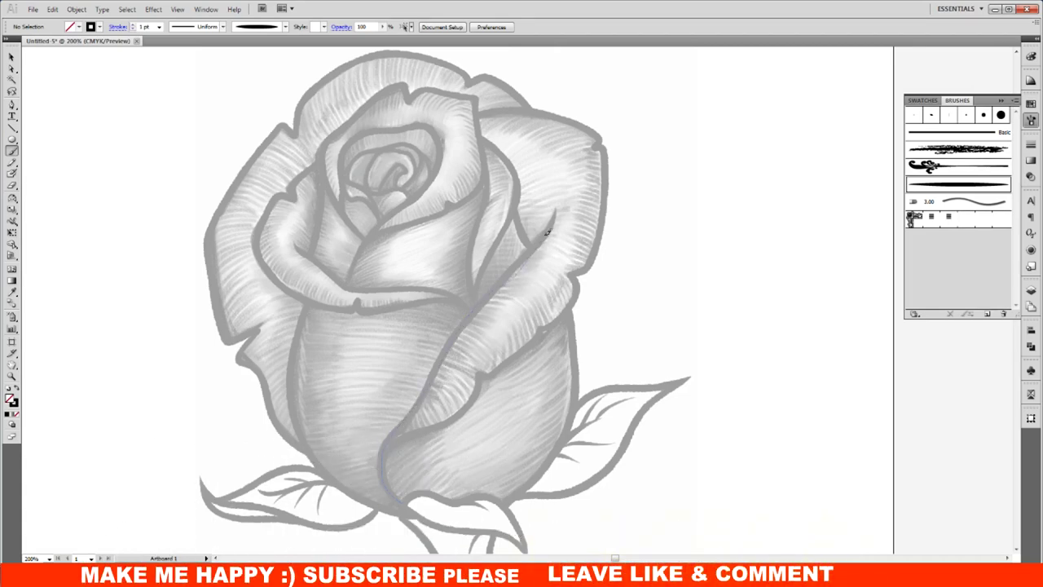
{"action": "left_click_drag", "start_coordinate": [560, 208], "coordinate": [557, 207]}
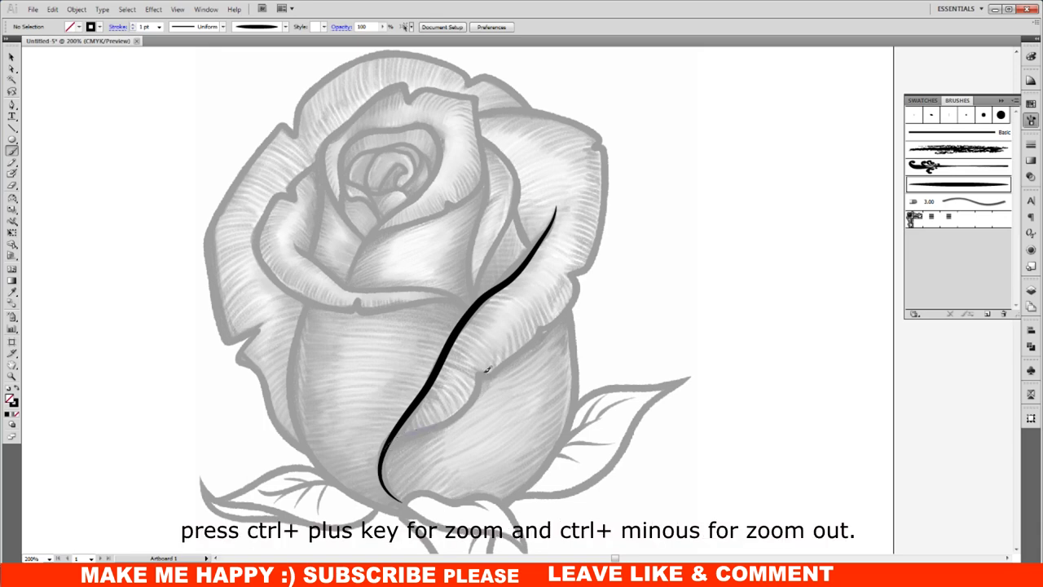
{"action": "left_click_drag", "start_coordinate": [497, 369], "coordinate": [546, 320]}
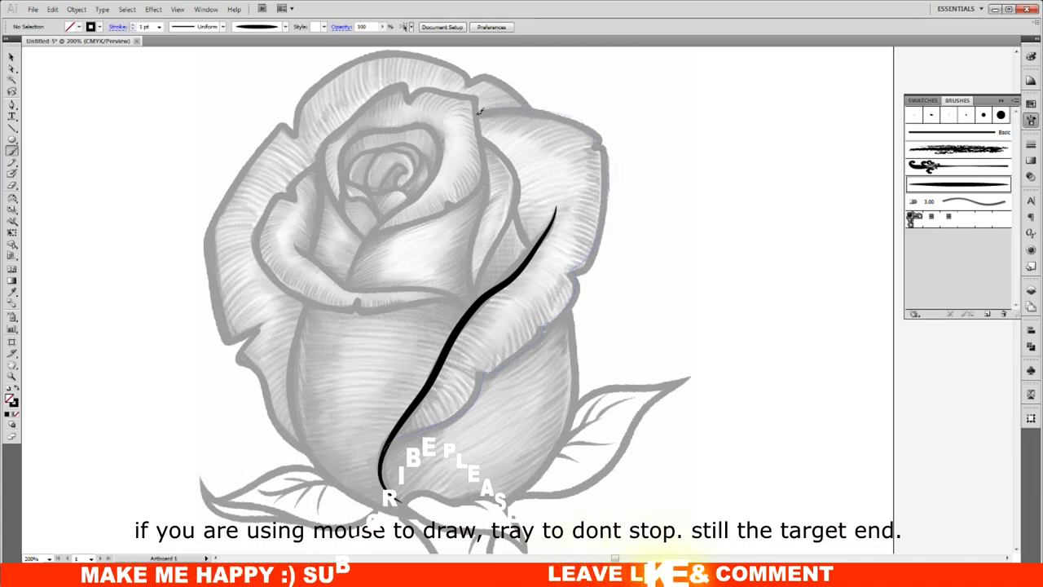
- Trace the right, central upper and left petal edges with tapered black strokes
{"action": "left_click_drag", "start_coordinate": [479, 111], "coordinate": [386, 439]}
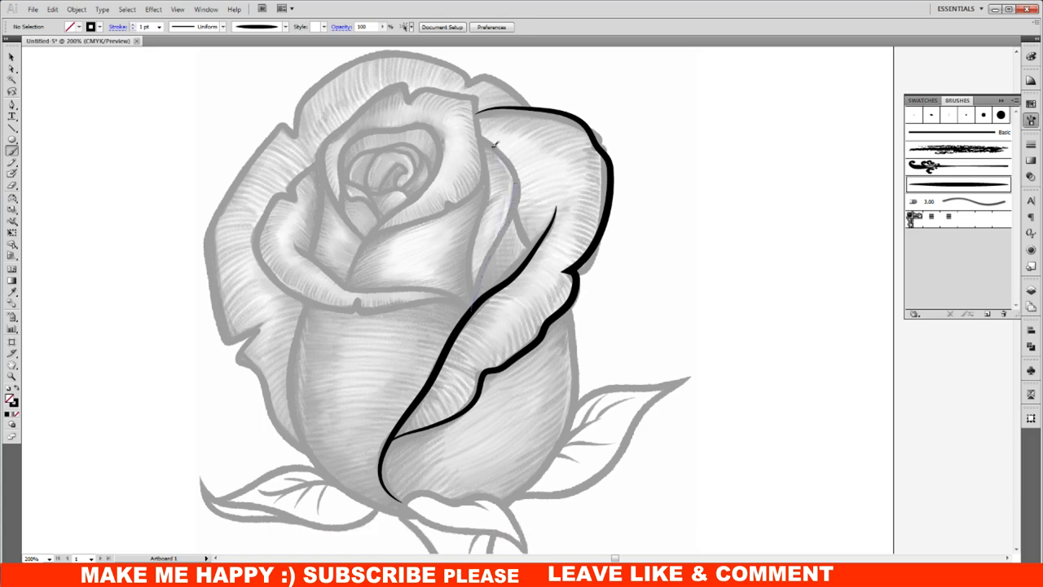
{"action": "left_click_drag", "start_coordinate": [481, 135], "coordinate": [481, 305]}
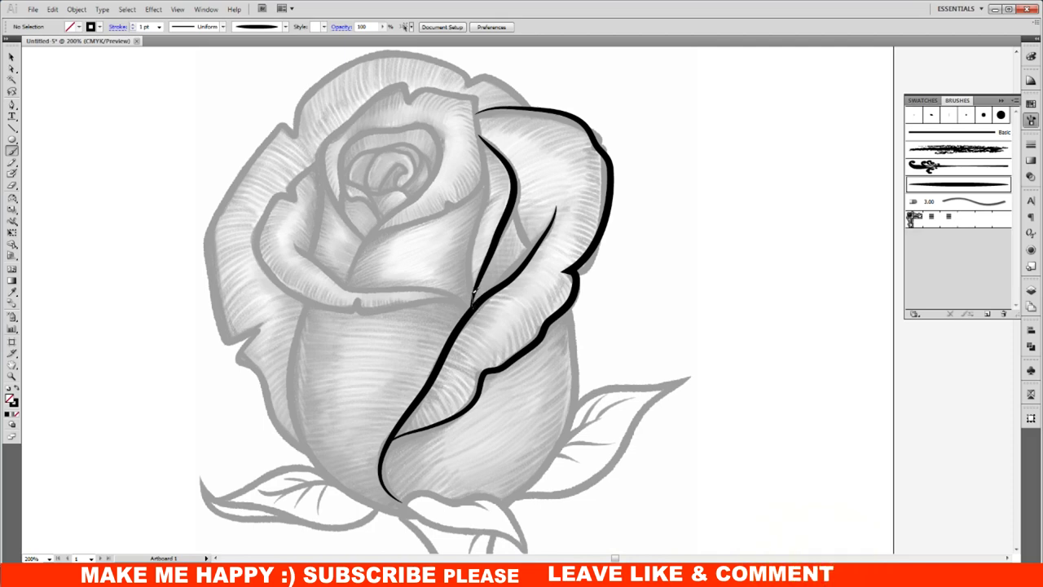
{"action": "left_click_drag", "start_coordinate": [483, 213], "coordinate": [488, 171]}
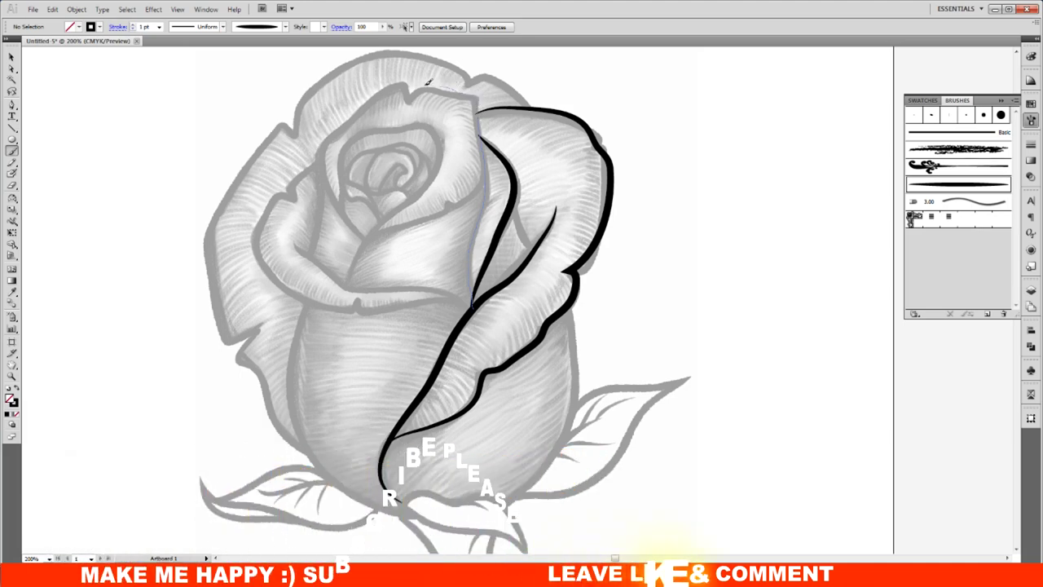
{"action": "left_click_drag", "start_coordinate": [472, 94], "coordinate": [411, 94]}
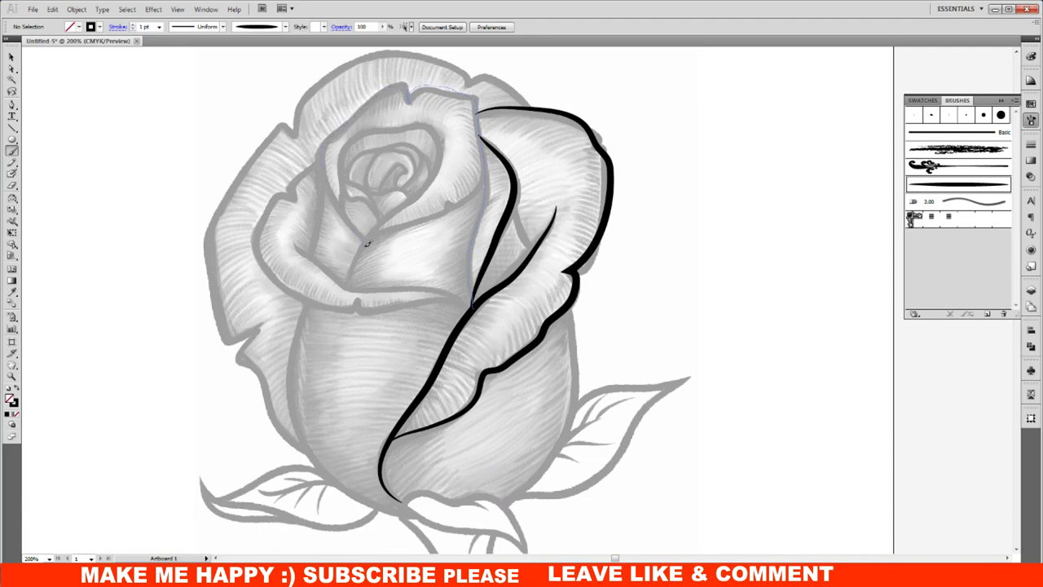
{"action": "left_click_drag", "start_coordinate": [367, 243], "coordinate": [366, 243]}
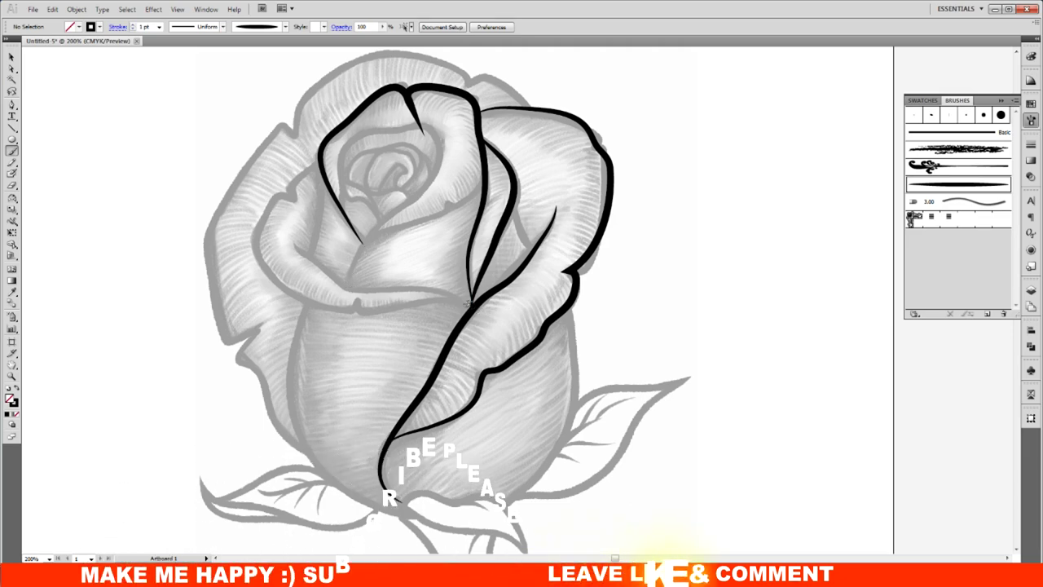
{"action": "left_click_drag", "start_coordinate": [473, 308], "coordinate": [395, 307]}
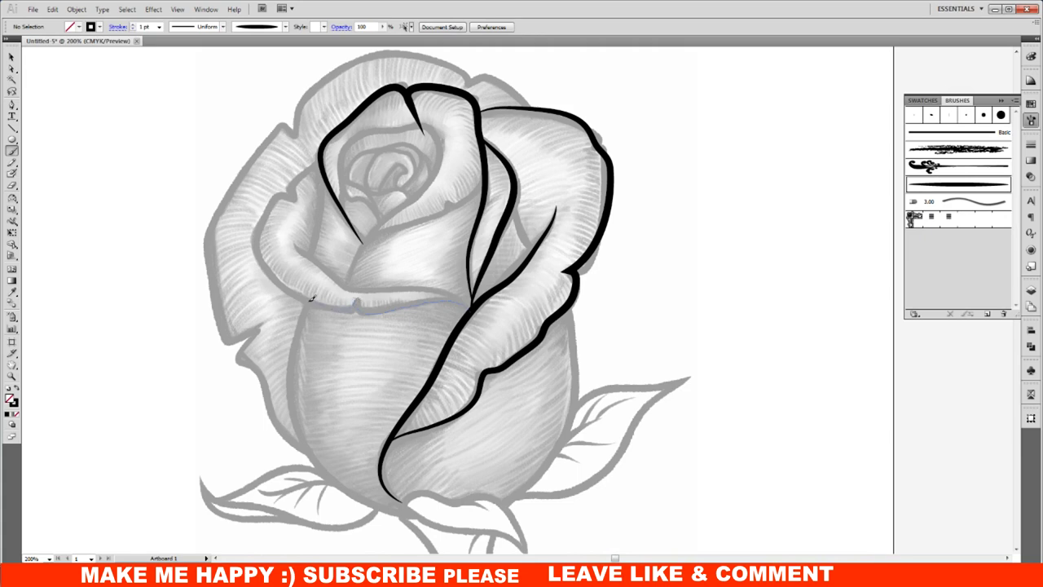
{"action": "left_click_drag", "start_coordinate": [260, 256], "coordinate": [269, 196]}
{"action": "left_click_drag", "start_coordinate": [324, 152], "coordinate": [321, 161]}
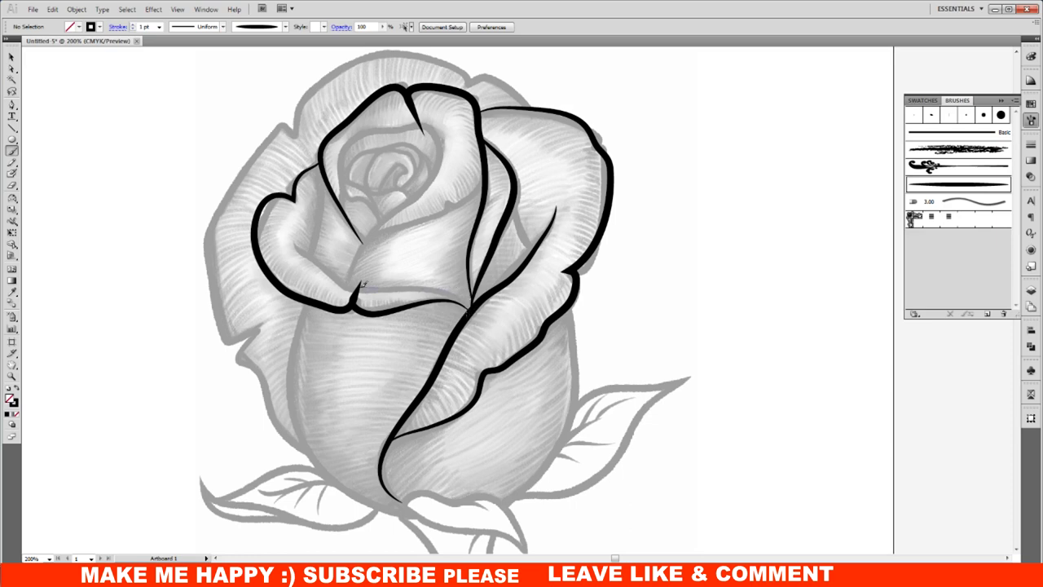
- Outline the inner petal, the central spiral loops and the fold across the middle petal
{"action": "left_click_drag", "start_coordinate": [297, 239], "coordinate": [293, 236]}
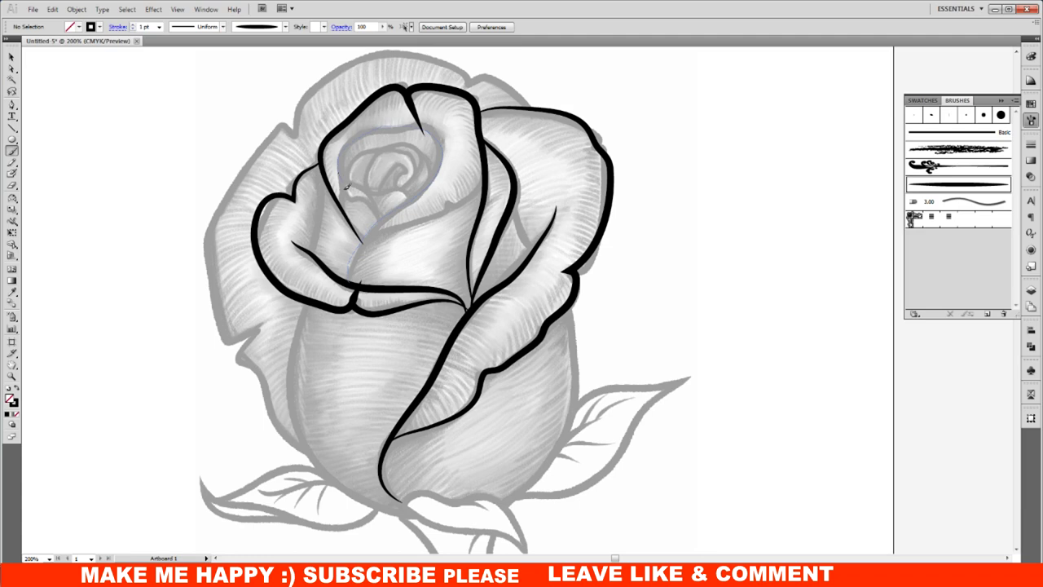
{"action": "mouse_move", "coordinate": [350, 214]}
{"action": "left_mouse_down"}
{"action": "mouse_move", "coordinate": [378, 155]}
{"action": "mouse_move", "coordinate": [402, 169]}
{"action": "left_mouse_up"}
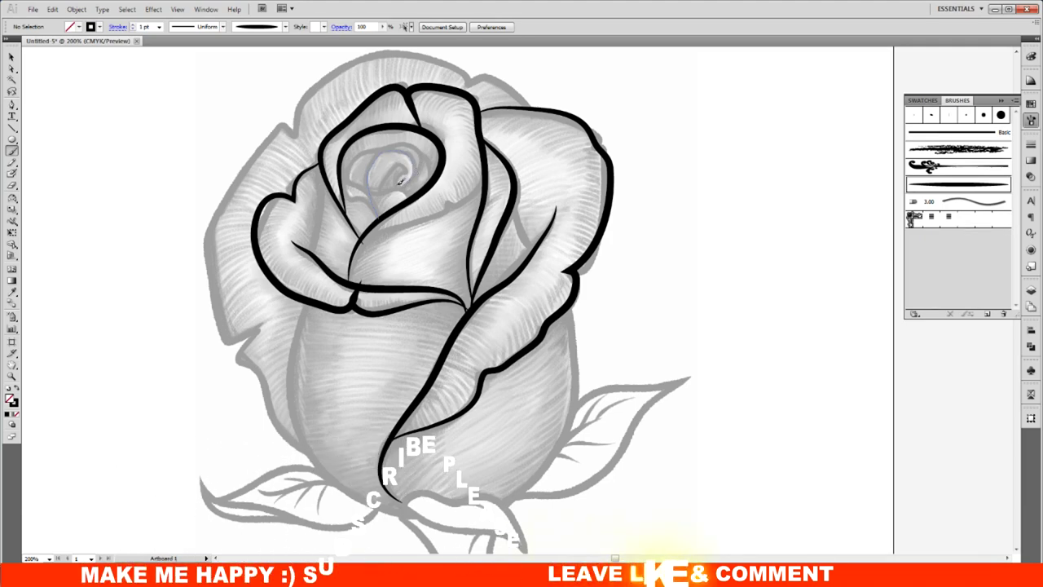
{"action": "left_click_drag", "start_coordinate": [402, 169], "coordinate": [381, 190]}
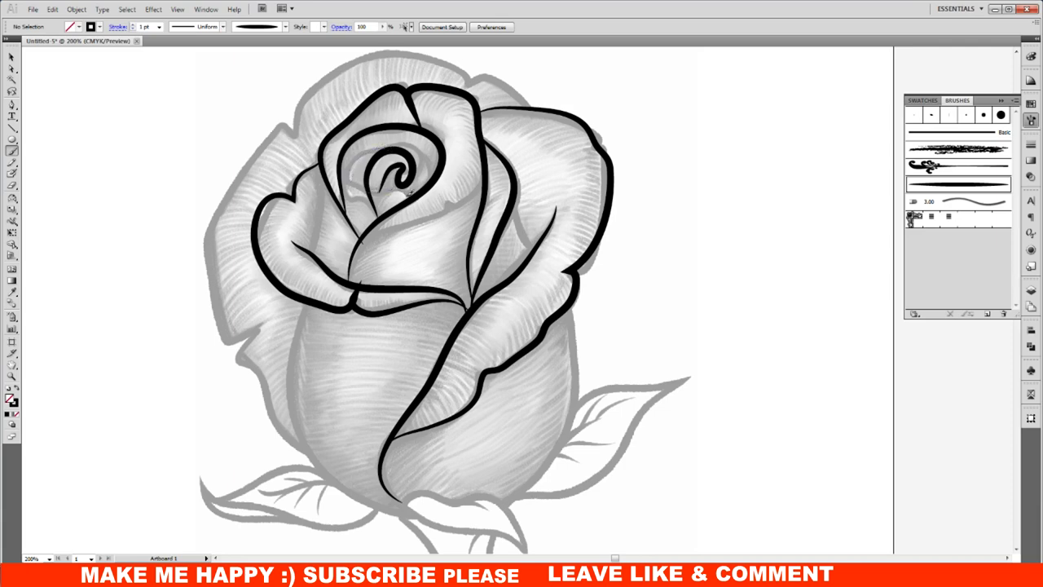
{"action": "left_click_drag", "start_coordinate": [410, 196], "coordinate": [368, 198]}
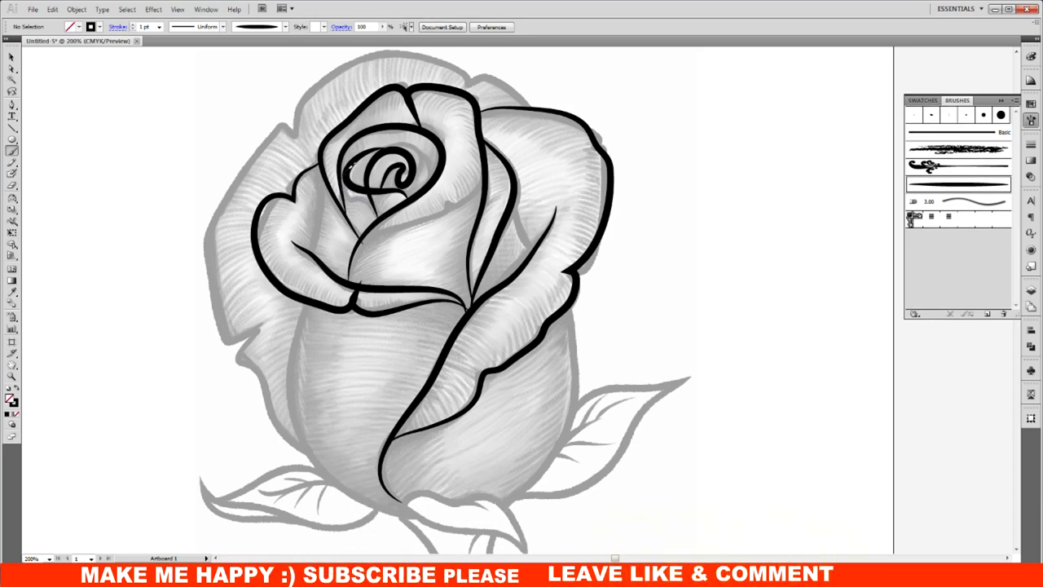
{"action": "left_click_drag", "start_coordinate": [349, 168], "coordinate": [375, 214]}
{"action": "left_click_drag", "start_coordinate": [407, 151], "coordinate": [425, 161]}
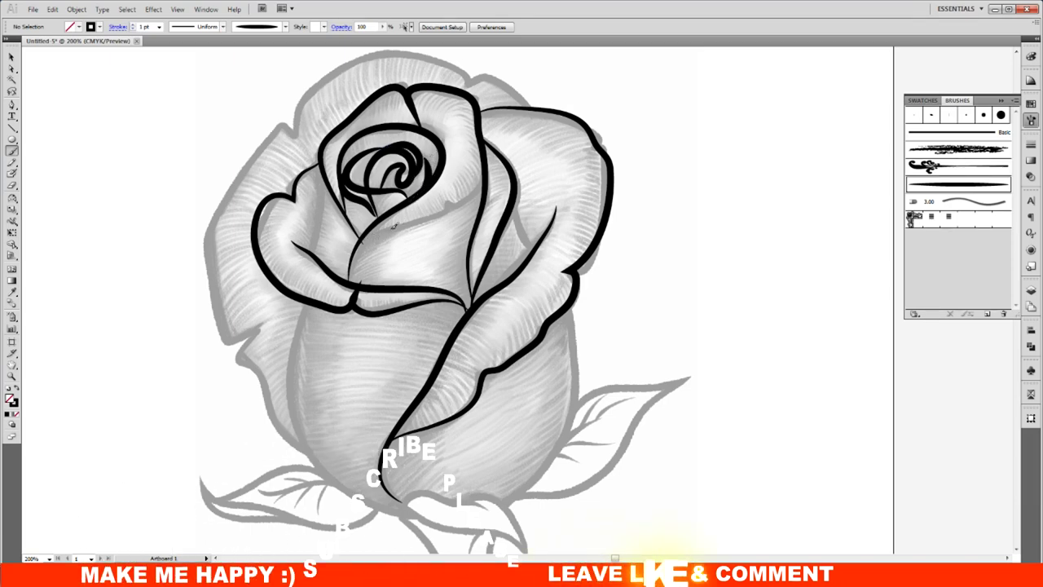
{"action": "mouse_move", "coordinate": [365, 236]}
{"action": "left_mouse_down"}
{"action": "mouse_move", "coordinate": [458, 204]}
{"action": "mouse_move", "coordinate": [486, 177]}
{"action": "mouse_move", "coordinate": [477, 196]}
{"action": "left_mouse_up"}
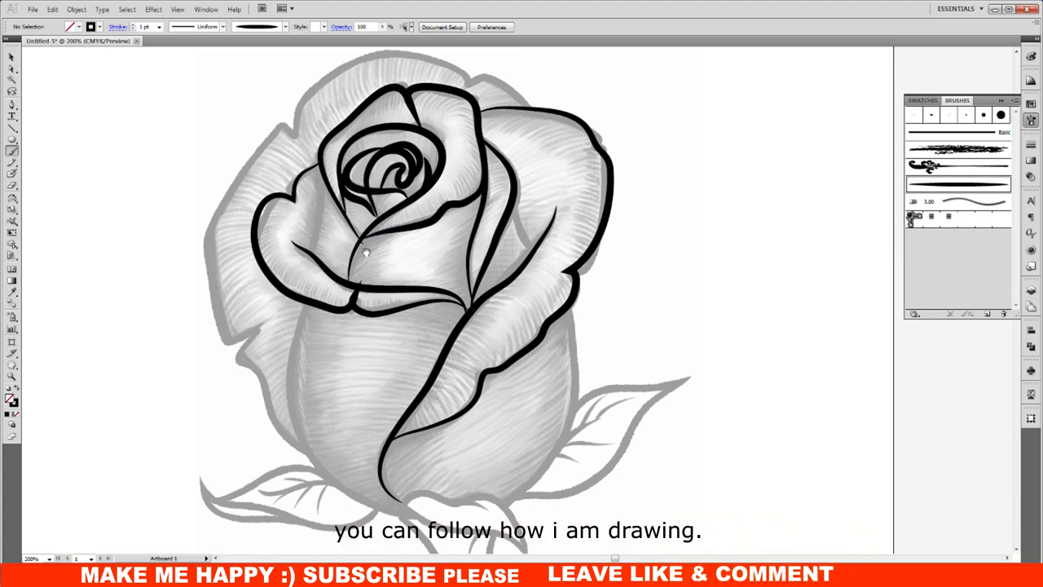
{"action": "left_click_drag", "start_coordinate": [367, 253], "coordinate": [409, 184]}
{"action": "scroll", "coordinate": [374, 129], "scroll_direction": "up", "scroll_amount": 2}
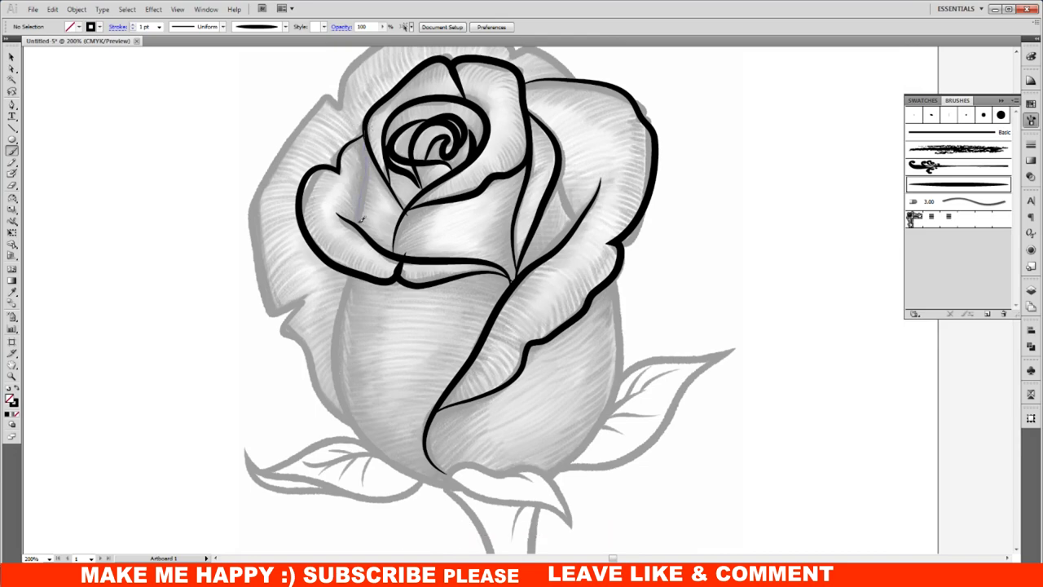
- Pan down to the lower bud and trace its left body contour with a tapered stroke
{"action": "mouse_move", "coordinate": [458, 360]}
{"action": "left_mouse_down"}
{"action": "mouse_move", "coordinate": [392, 276]}
{"action": "mouse_move", "coordinate": [416, 377]}
{"action": "left_mouse_up"}
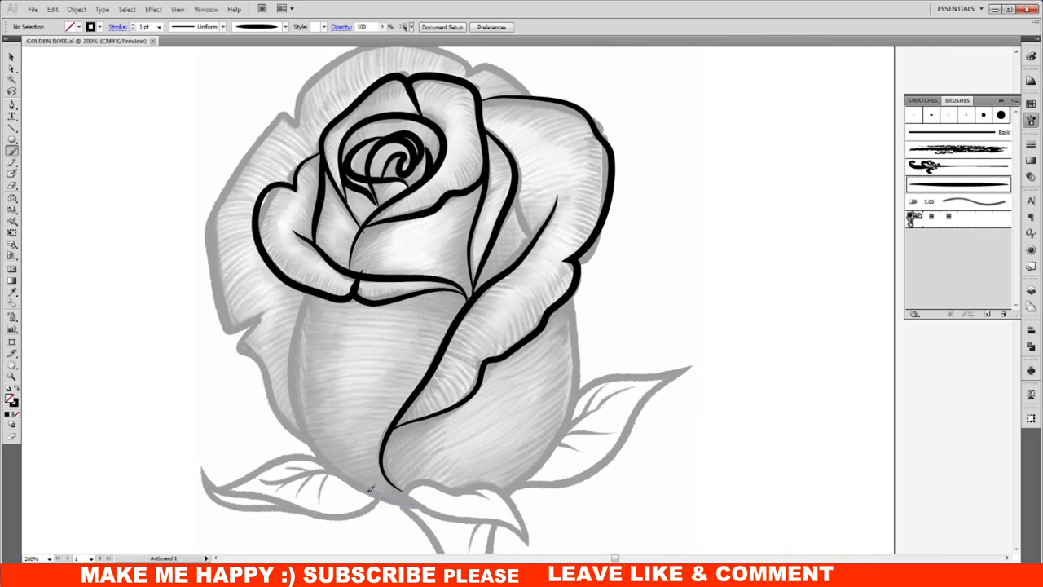
{"action": "left_click_drag", "start_coordinate": [310, 434], "coordinate": [293, 333]}
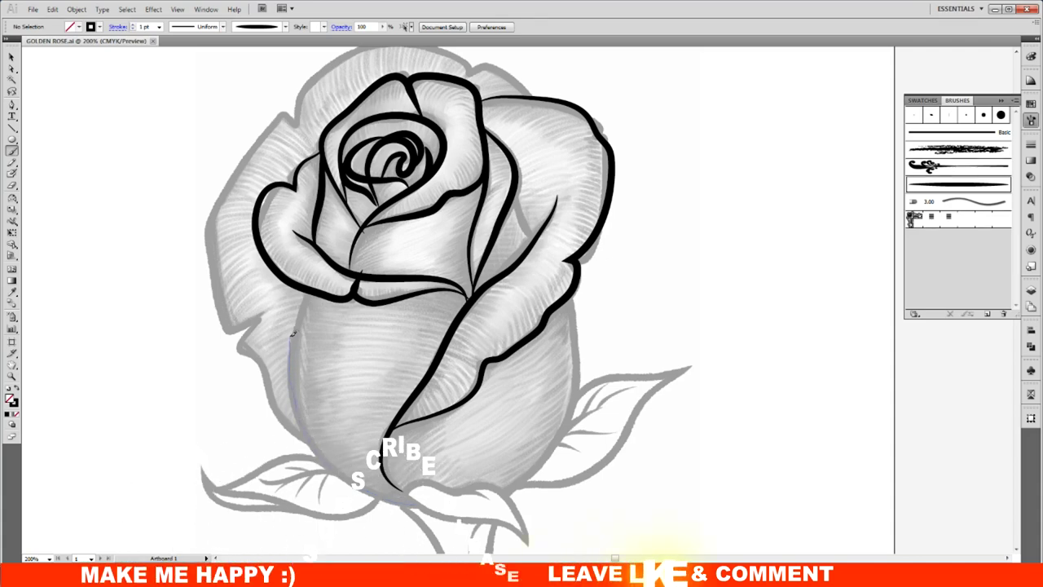
{"action": "left_click_drag", "start_coordinate": [293, 333], "coordinate": [310, 287]}
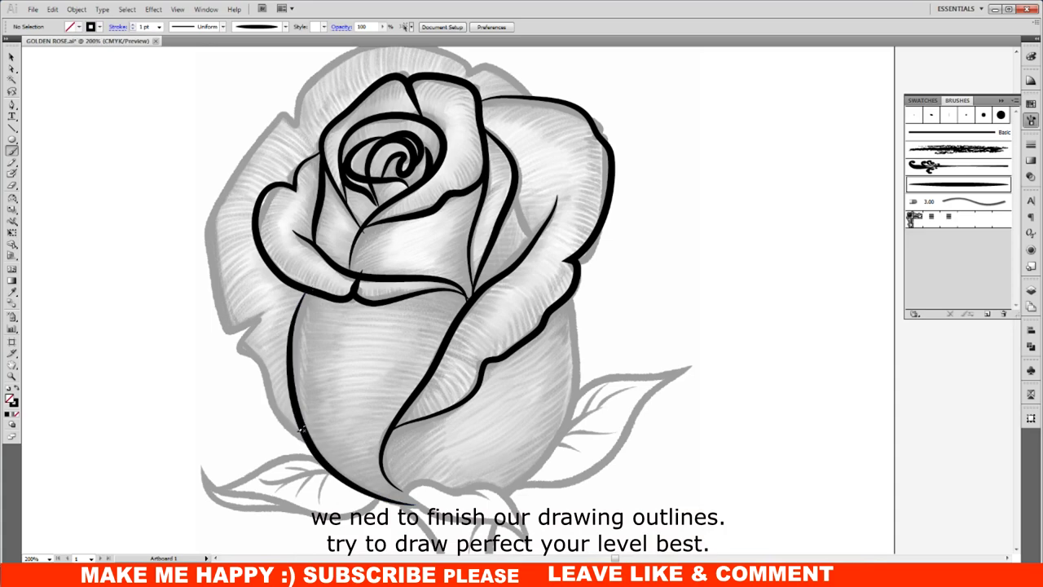
{"action": "scroll", "coordinate": [377, 429], "scroll_direction": "up", "scroll_amount": 2}
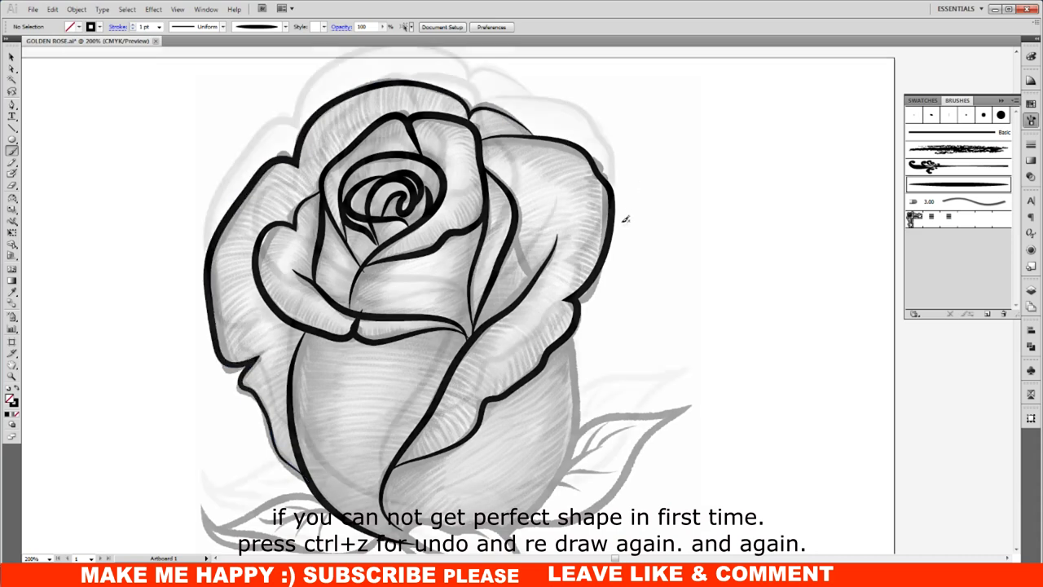
{"action": "scroll", "coordinate": [625, 218], "scroll_direction": "down", "scroll_amount": 2}
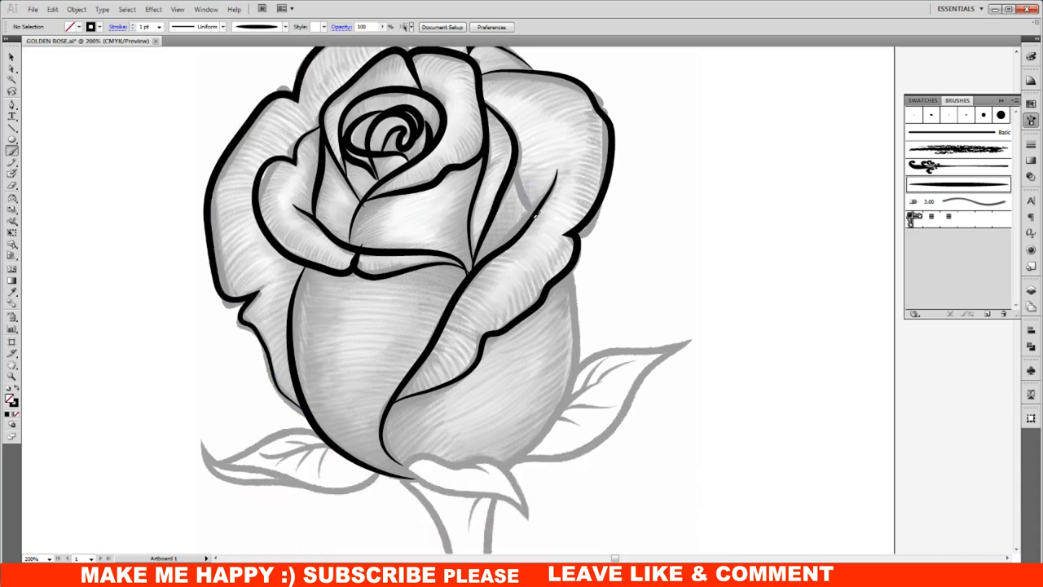
{"action": "scroll", "coordinate": [521, 310], "scroll_direction": "down", "scroll_amount": 2}
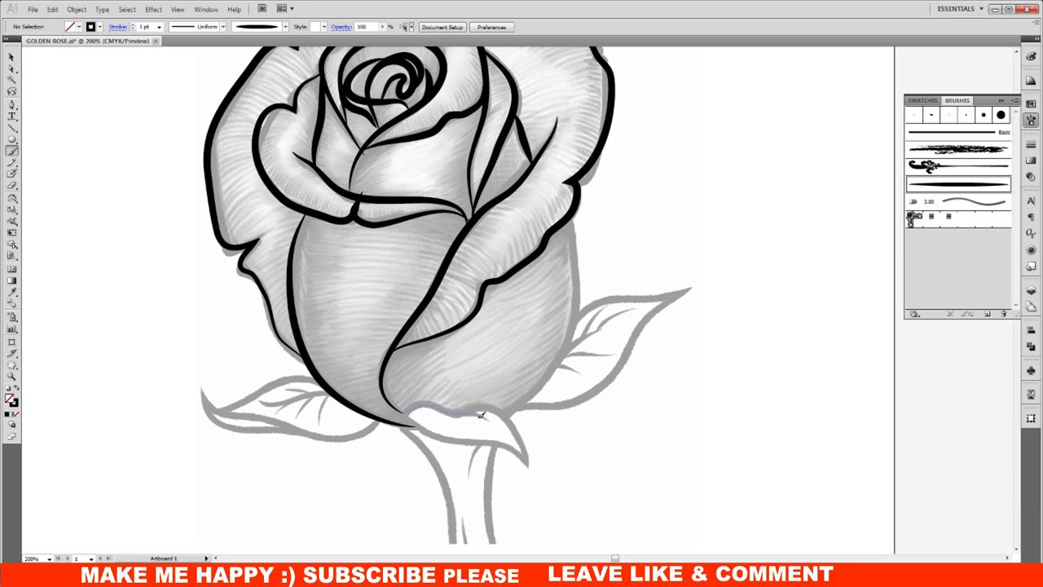
- Outline the base of the bud and the small leaf under the bulb in black
{"action": "left_click_drag", "start_coordinate": [481, 414], "coordinate": [486, 419]}
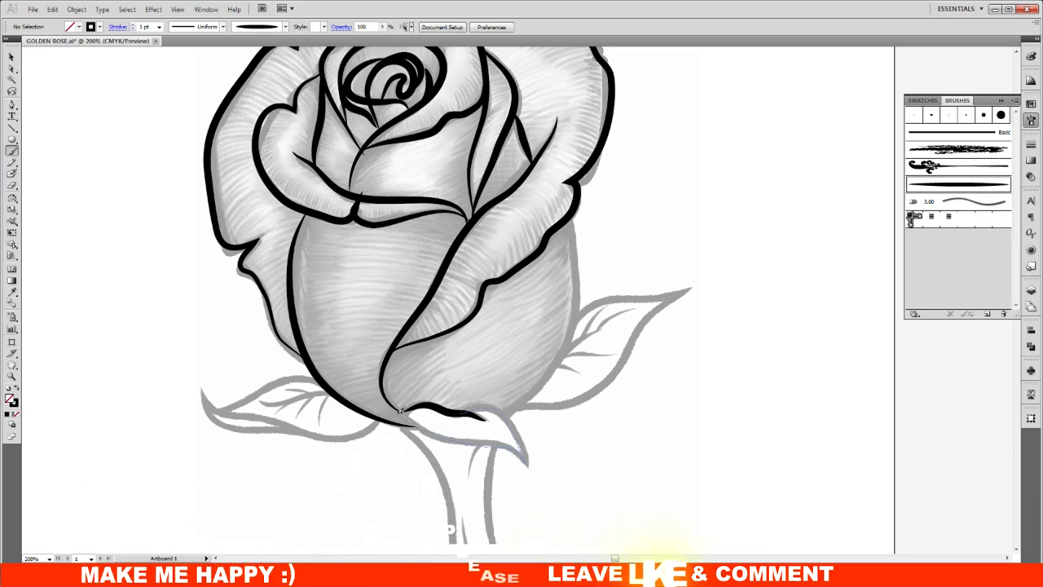
{"action": "left_click_drag", "start_coordinate": [400, 412], "coordinate": [401, 417]}
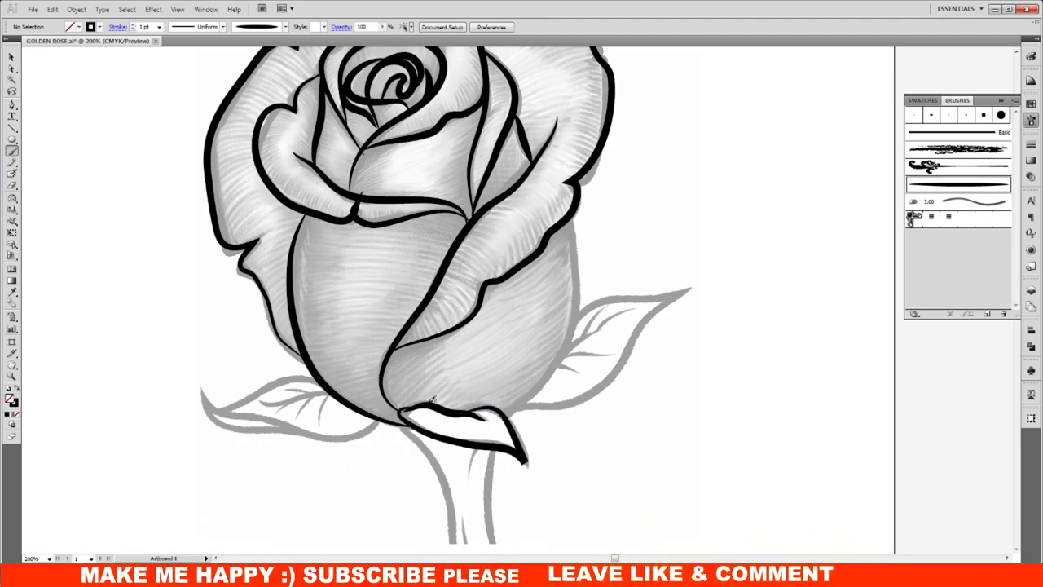
{"action": "scroll", "coordinate": [432, 400], "scroll_direction": "down", "scroll_amount": 1}
{"action": "scroll", "coordinate": [530, 392], "scroll_direction": "up", "scroll_amount": 2}
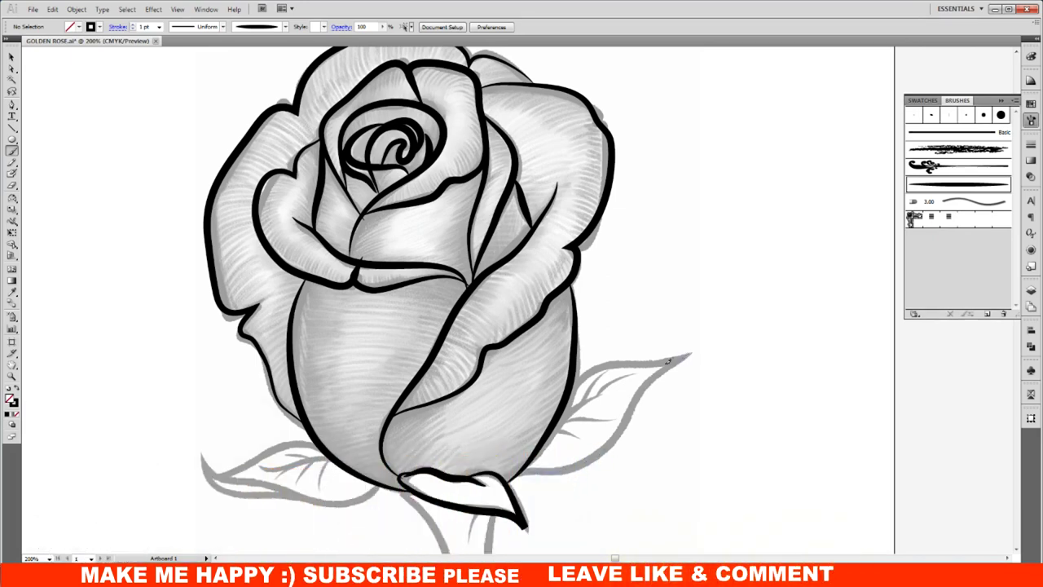
- Trace the right leaf's outline and add a central vein with branching side veins
{"action": "left_click_drag", "start_coordinate": [522, 471], "coordinate": [568, 396]}
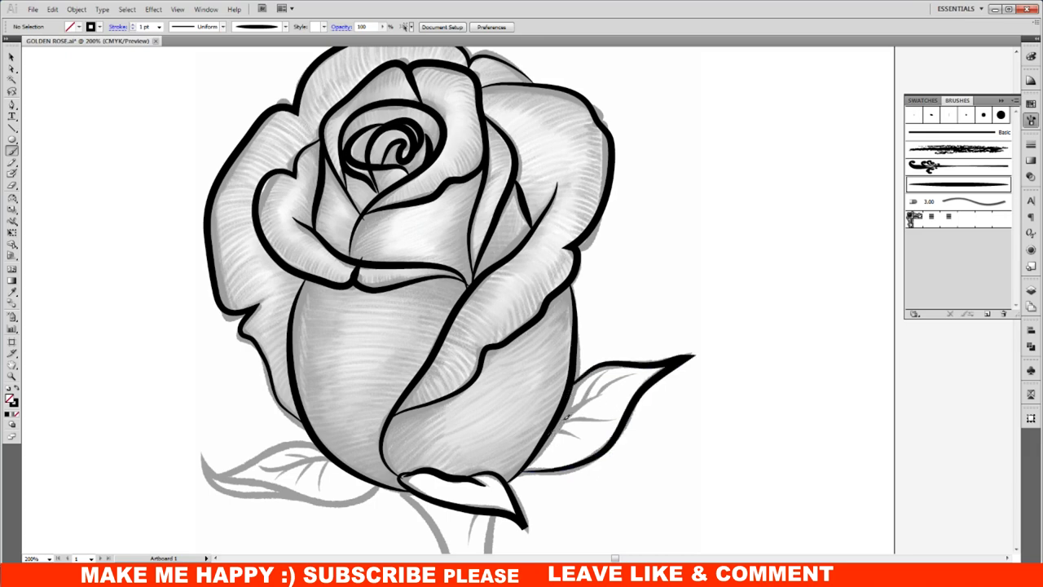
{"action": "left_click_drag", "start_coordinate": [594, 397], "coordinate": [628, 377]}
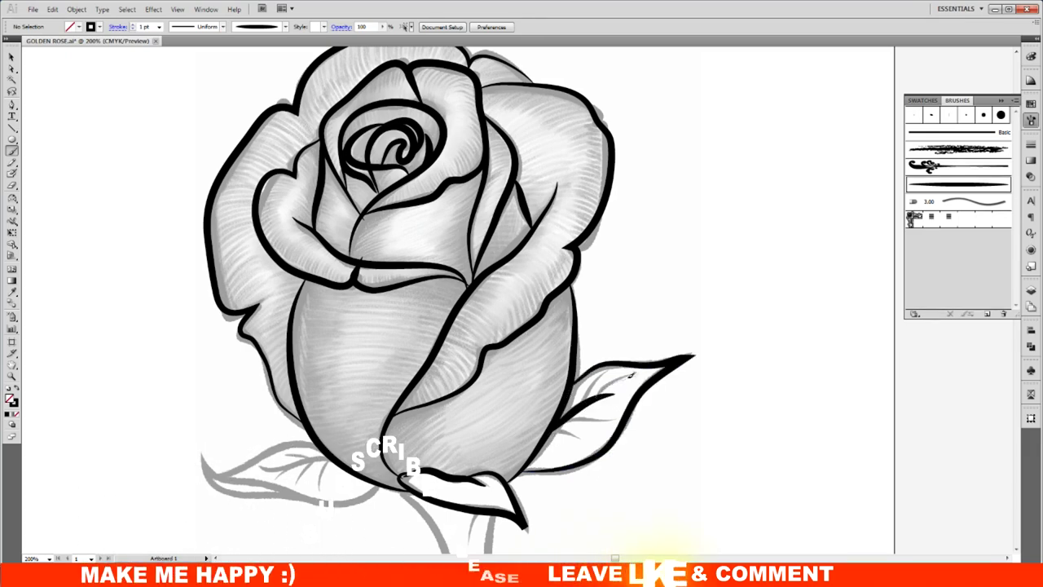
{"action": "left_click_drag", "start_coordinate": [590, 388], "coordinate": [612, 371]}
{"action": "left_click_drag", "start_coordinate": [577, 405], "coordinate": [607, 382]}
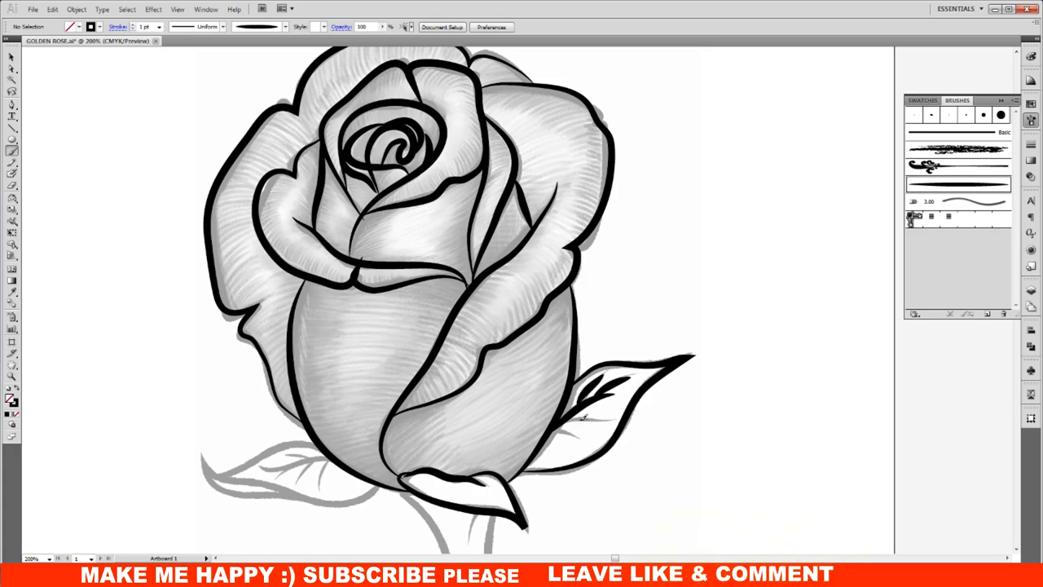
{"action": "mouse_move", "coordinate": [574, 419]}
{"action": "left_mouse_down"}
{"action": "mouse_move", "coordinate": [617, 413]}
{"action": "mouse_move", "coordinate": [588, 440]}
{"action": "left_mouse_up"}
{"action": "scroll", "coordinate": [379, 452], "scroll_direction": "down", "scroll_amount": 2}
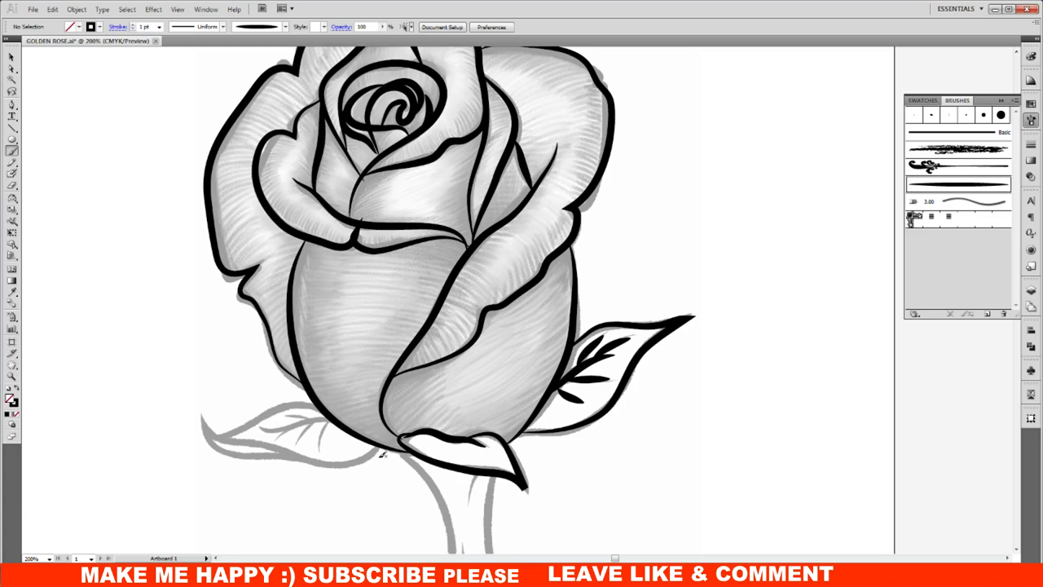
{"action": "scroll", "coordinate": [379, 452], "scroll_direction": "down", "scroll_amount": 3}
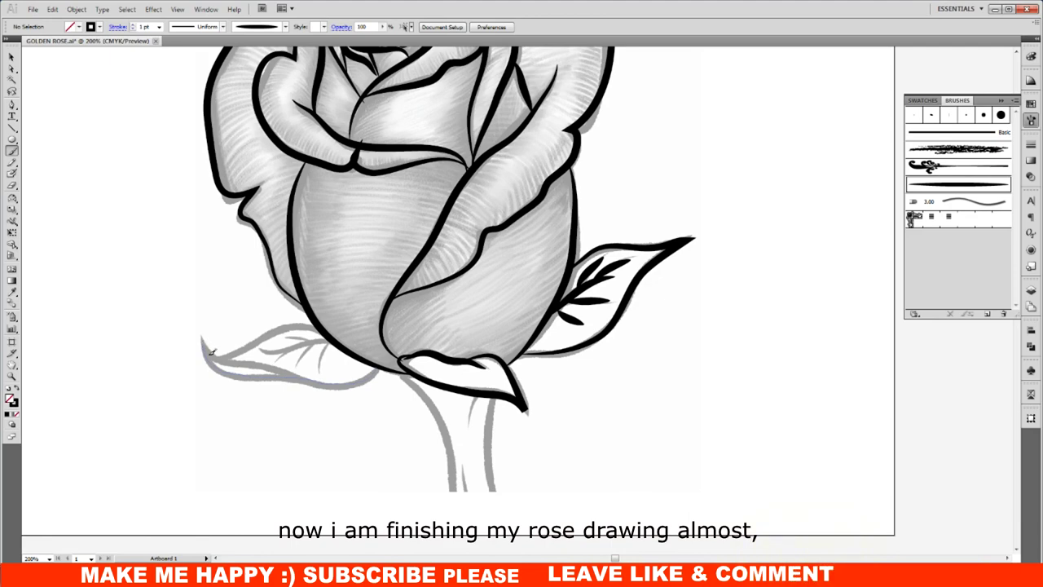
- Ink the left leaf's lower and upper edges plus a vein, then select a small vein
{"action": "left_click_drag", "start_coordinate": [252, 363], "coordinate": [373, 382]}
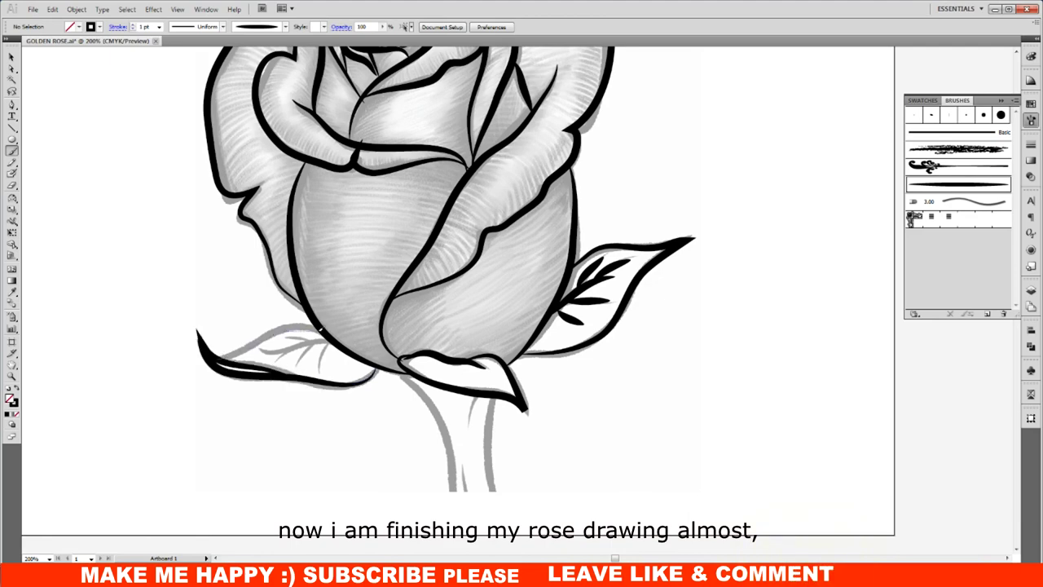
{"action": "left_click_drag", "start_coordinate": [218, 358], "coordinate": [321, 329]}
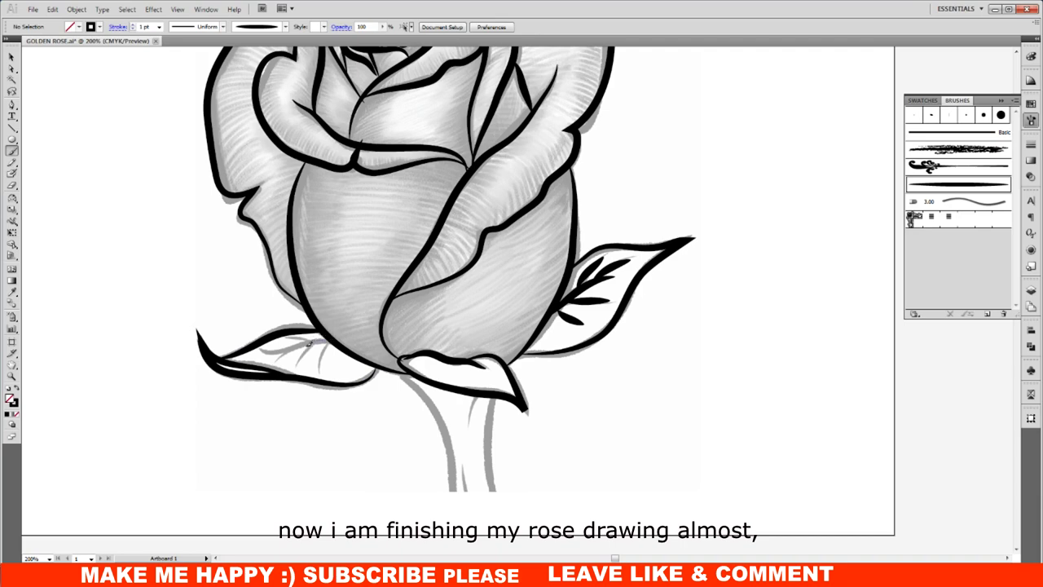
{"action": "mouse_move", "coordinate": [262, 350]}
{"action": "left_mouse_down"}
{"action": "mouse_move", "coordinate": [324, 346]}
{"action": "mouse_move", "coordinate": [290, 352]}
{"action": "left_mouse_up"}
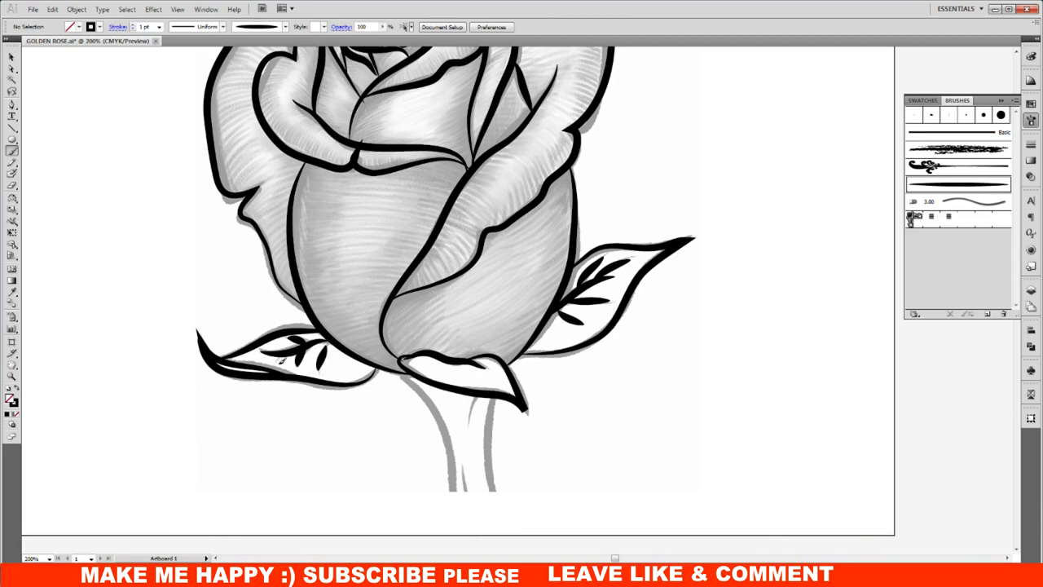
{"action": "left_click", "coordinate": [11, 57]}
{"action": "left_click", "coordinate": [298, 341]}
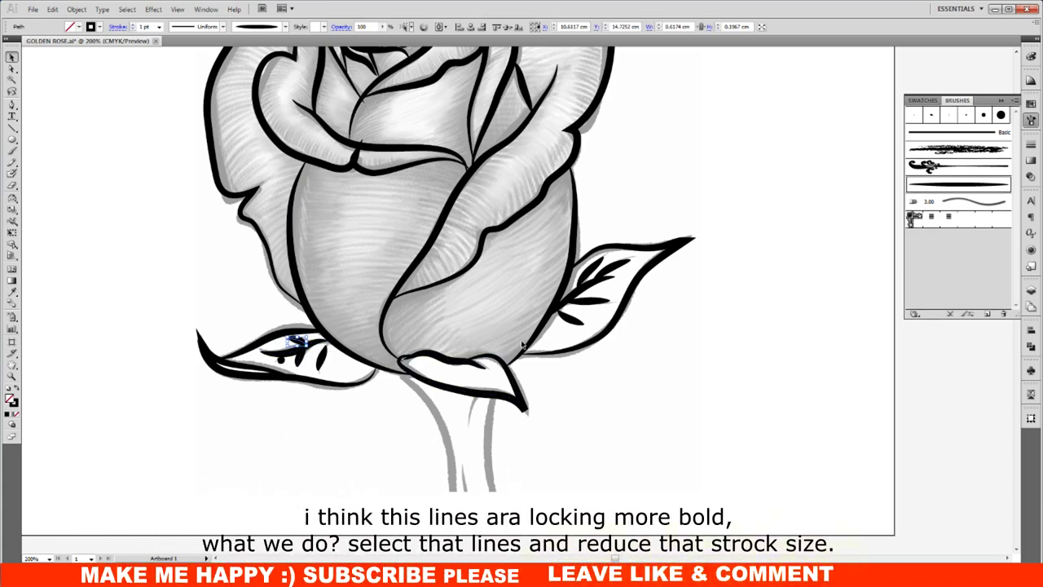
- Select all the vein paths in both the left and right leaves
{"action": "left_click", "coordinate": [763, 418]}
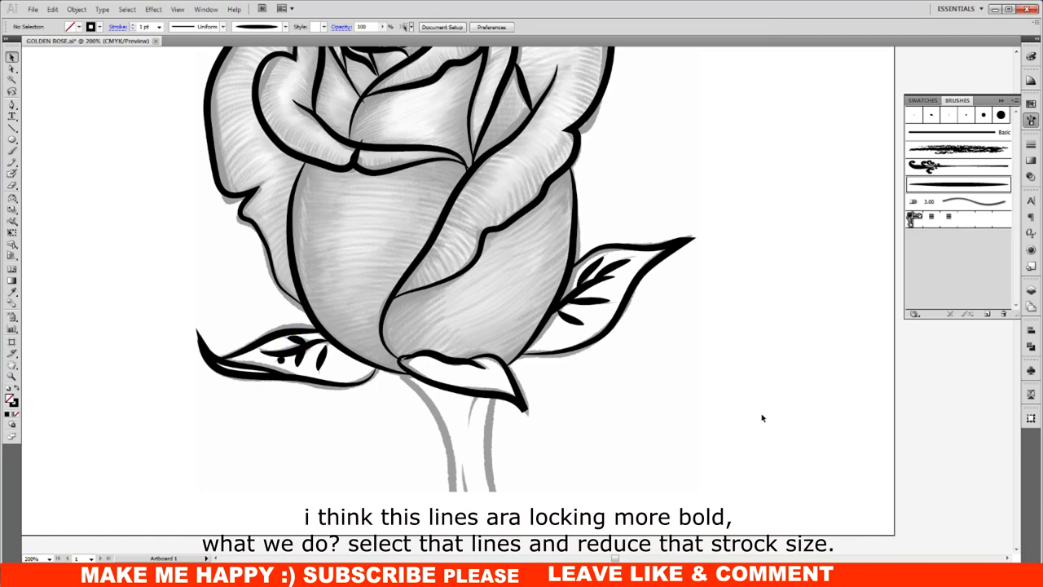
{"action": "left_click", "coordinate": [300, 348]}
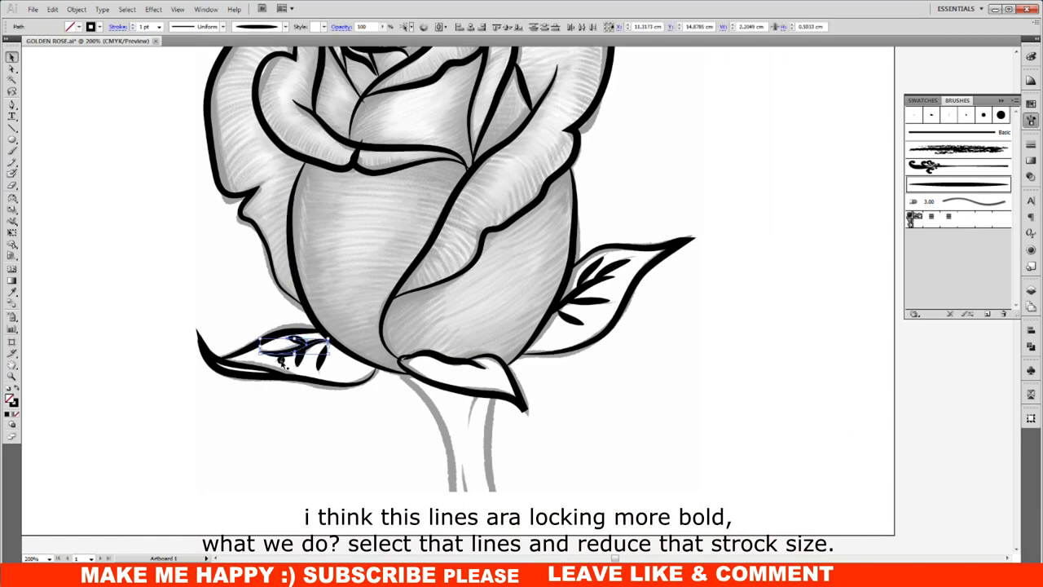
{"action": "left_click", "coordinate": [303, 362], "text": "shift"}
{"action": "left_click", "coordinate": [323, 359], "text": "shift"}
{"action": "left_click", "coordinate": [572, 326], "text": "shift"}
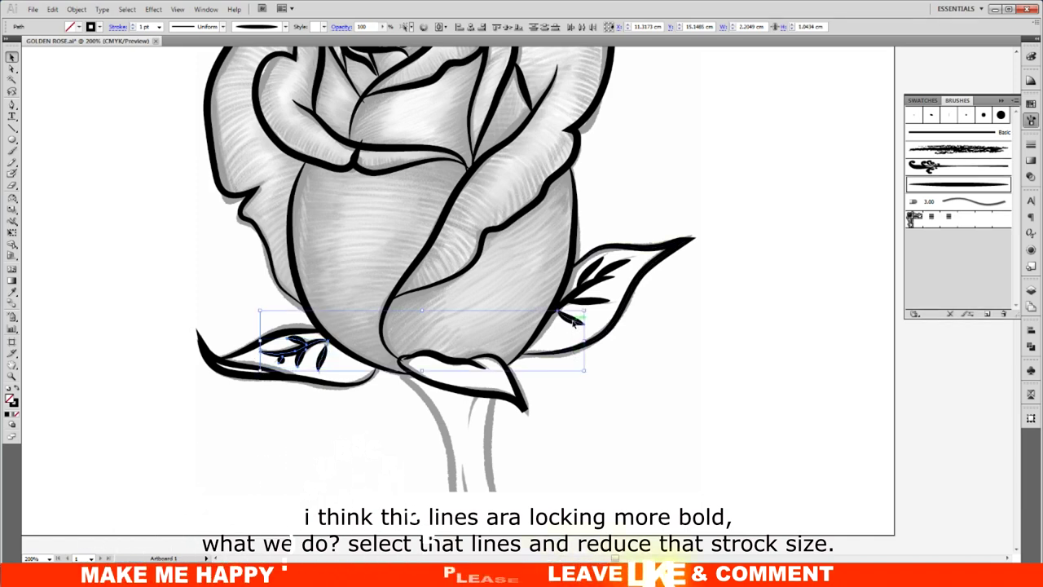
{"action": "left_click", "coordinate": [599, 302], "text": "shift"}
{"action": "left_click", "coordinate": [613, 271], "text": "shift"}
{"action": "left_click", "coordinate": [597, 263], "text": "shift"}
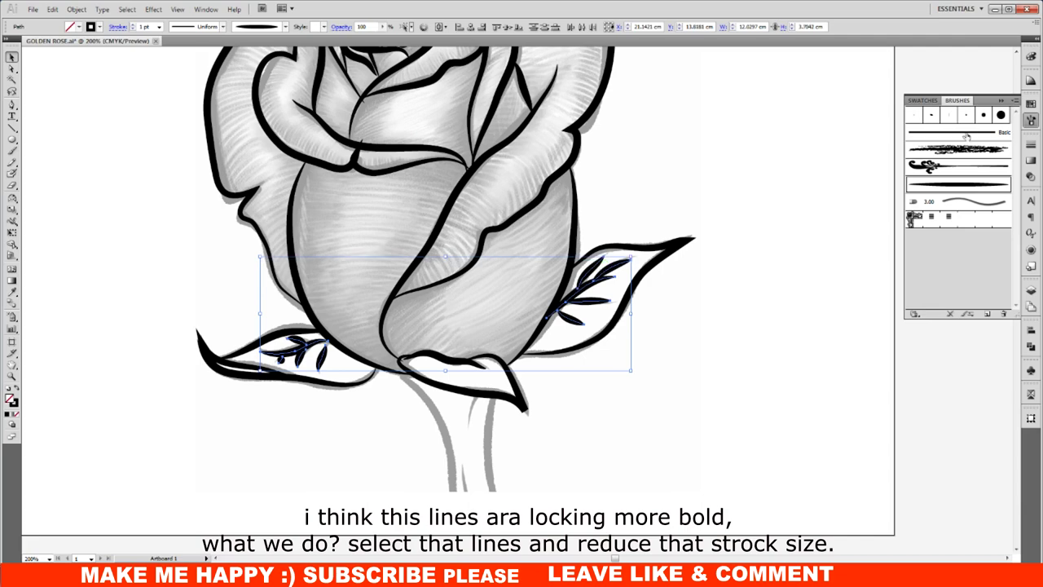
- Reduce the selected veins' stroke weight from 1 pt to 0.5 pt
{"action": "left_click", "coordinate": [1031, 143]}
{"action": "left_click", "coordinate": [968, 153]}
{"action": "type", "text": "0.5"}
{"action": "key", "text": "Return"}
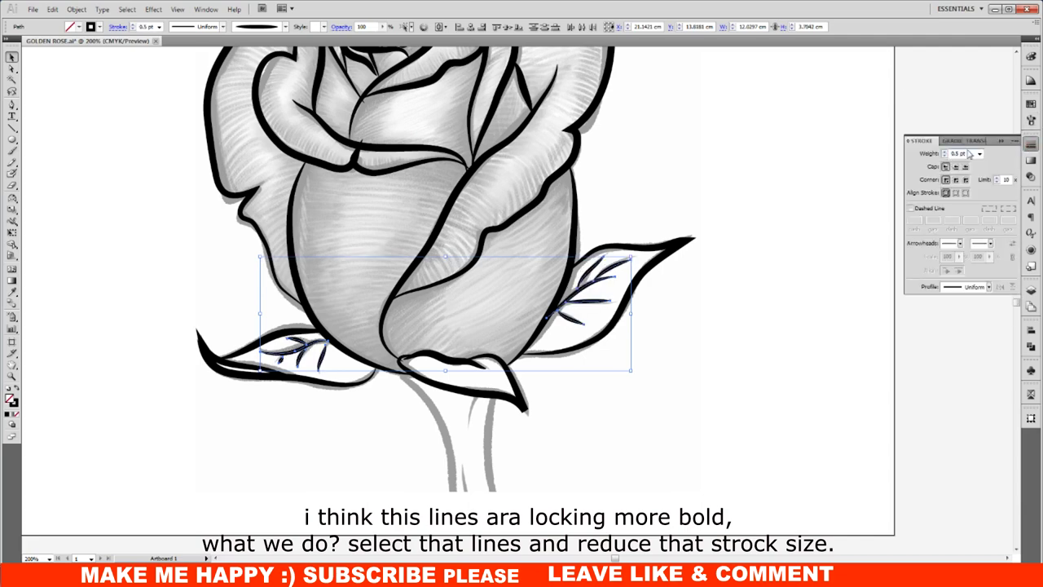
{"action": "left_click", "coordinate": [637, 422]}
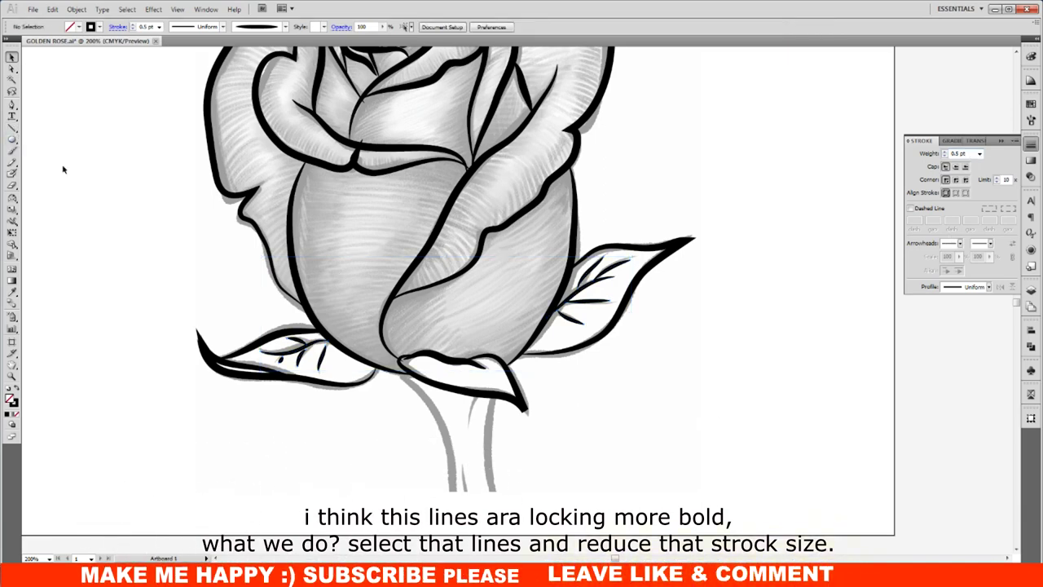
{"action": "left_click", "coordinate": [559, 299]}
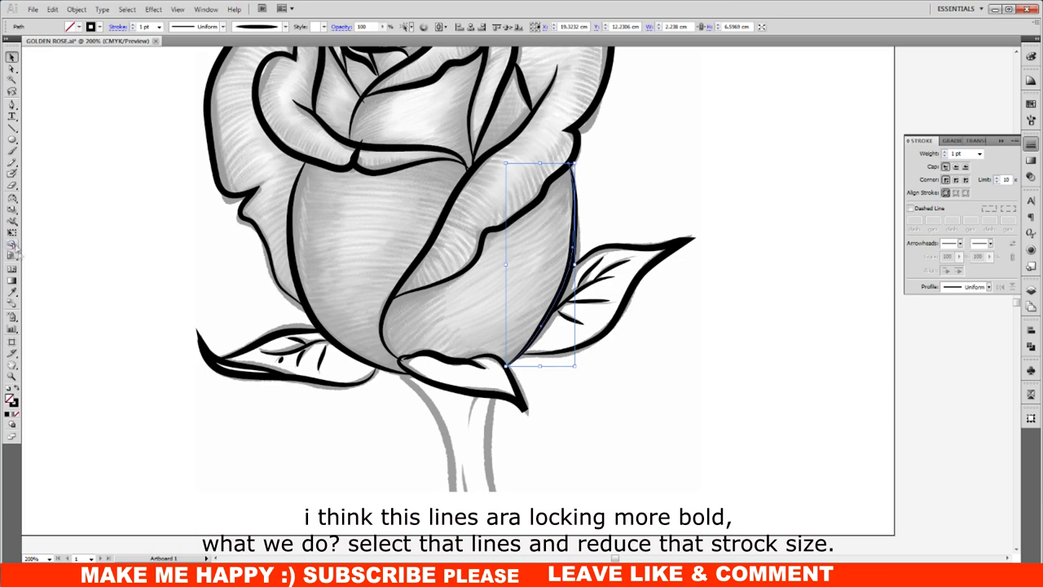
- Pencil black strokes down the stem's left and right edges plus a short upper-stem line
{"action": "left_click", "coordinate": [11, 151]}
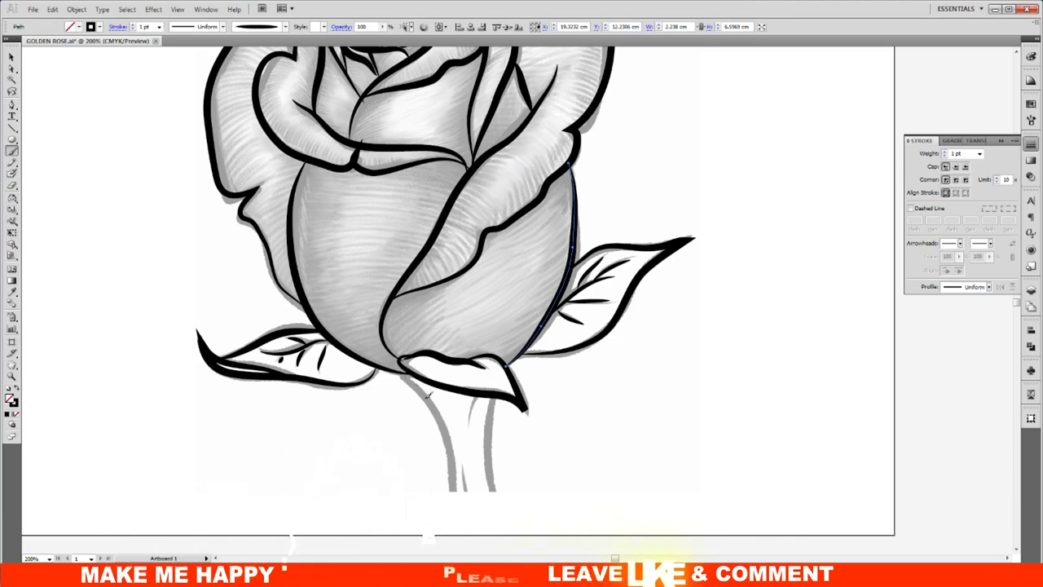
{"action": "left_click_drag", "start_coordinate": [440, 419], "coordinate": [452, 540]}
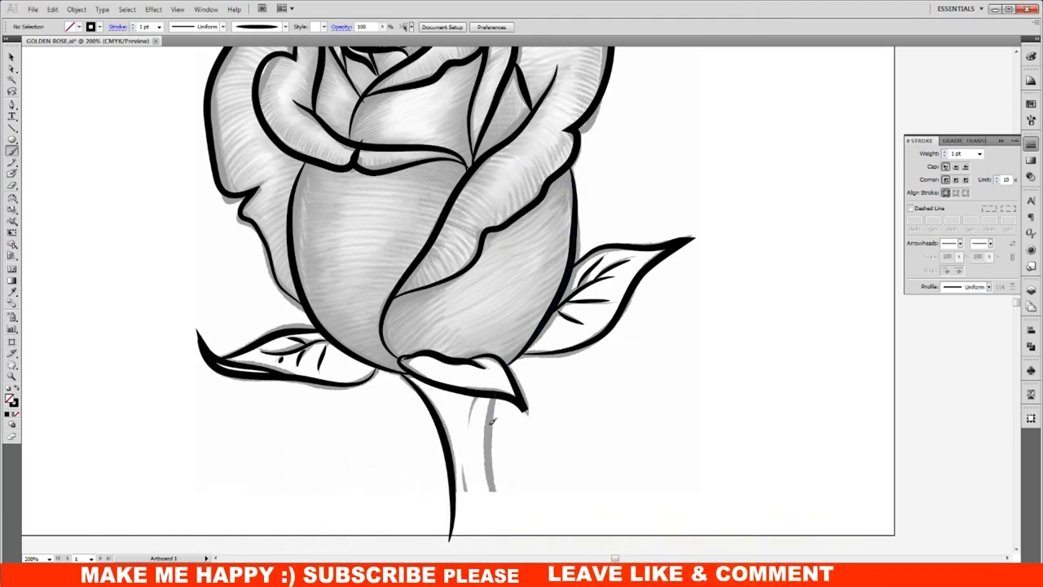
{"action": "left_click_drag", "start_coordinate": [519, 541], "coordinate": [512, 540]}
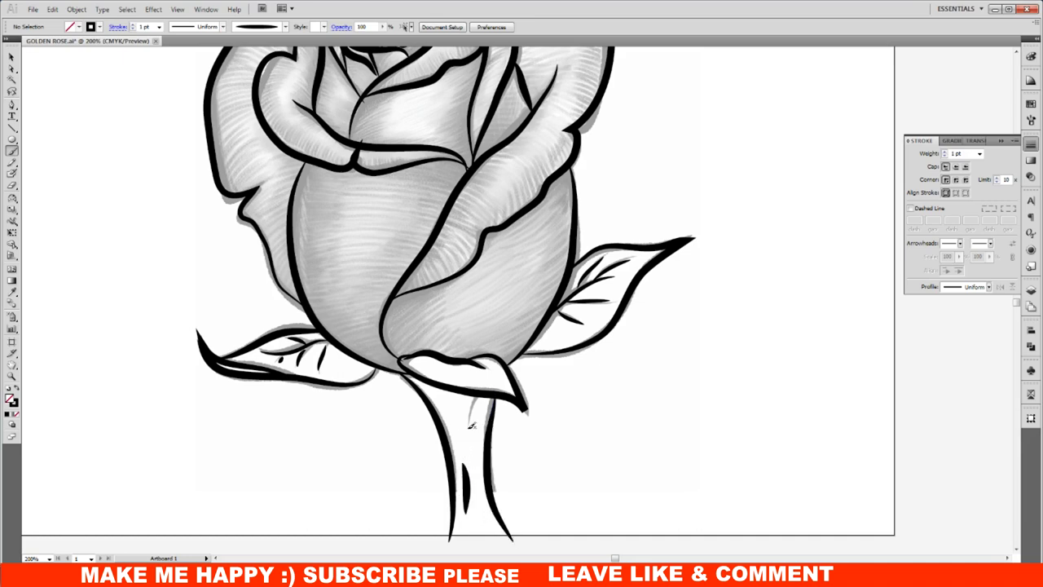
{"action": "left_click_drag", "start_coordinate": [471, 424], "coordinate": [478, 403]}
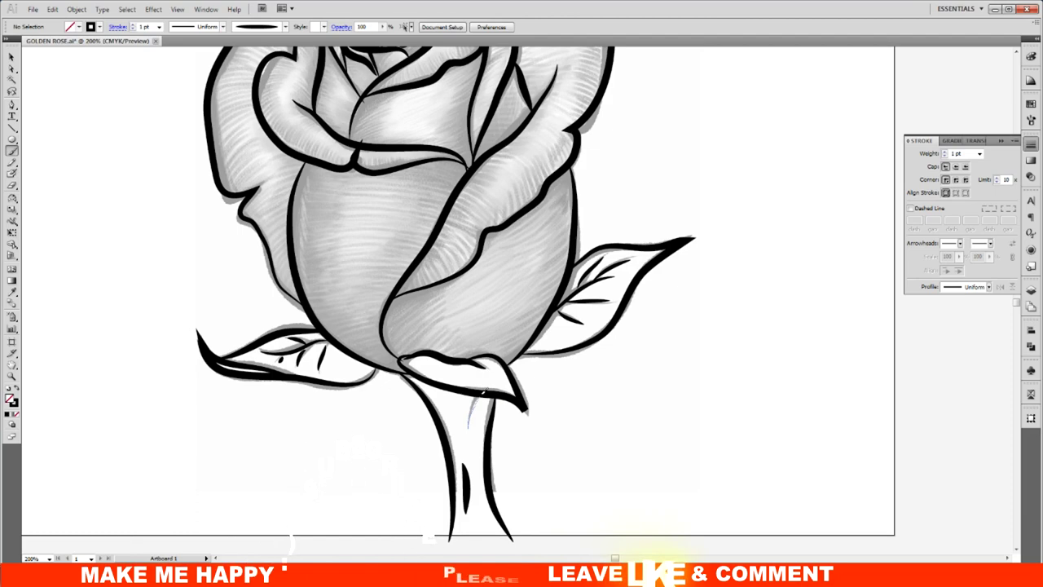
{"action": "left_click", "coordinate": [12, 57]}
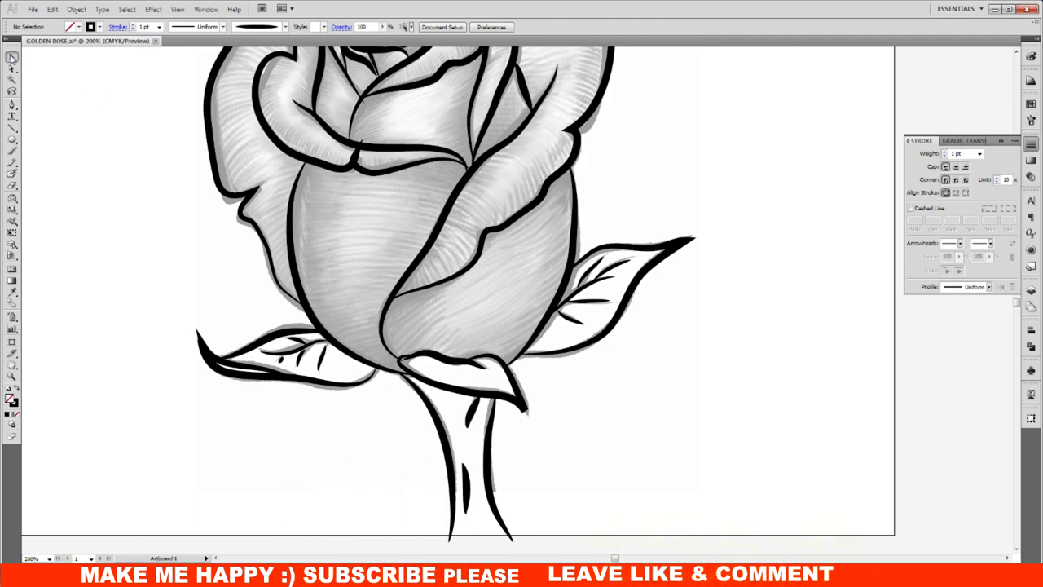
{"action": "scroll", "coordinate": [589, 454], "scroll_direction": "down", "scroll_amount": 2}
- Add a diagonal stroke at the stem base, then join an inner spiral endpoint to its neighbour
{"action": "scroll", "coordinate": [588, 454], "scroll_direction": "up", "scroll_amount": 2}
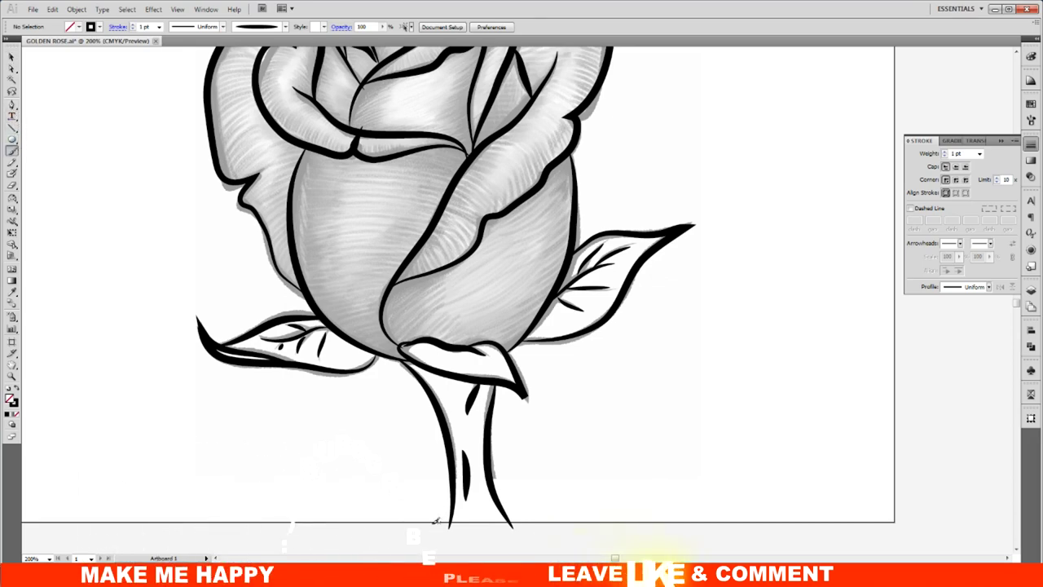
{"action": "left_click_drag", "start_coordinate": [424, 526], "coordinate": [546, 446]}
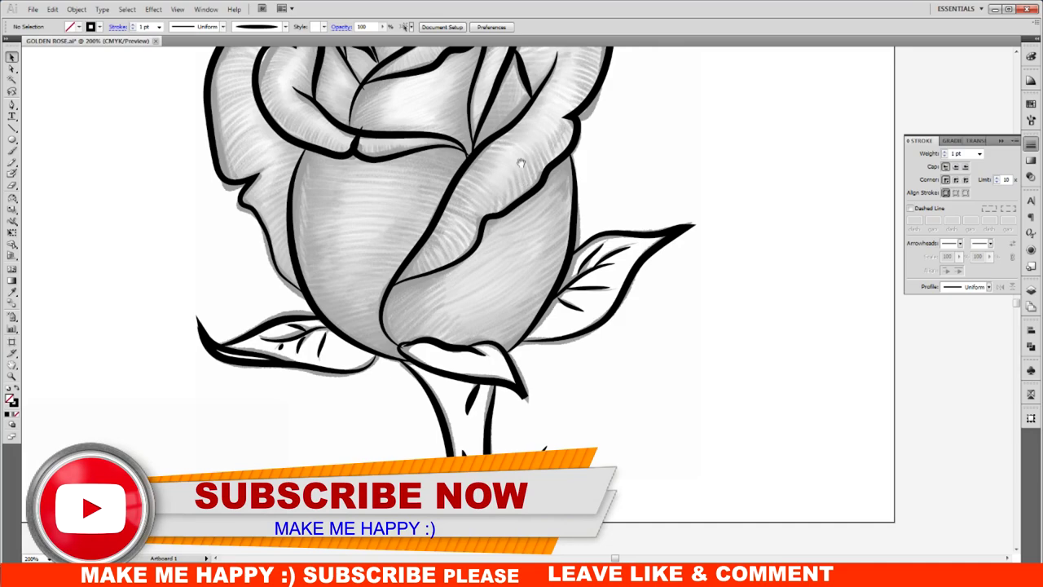
{"action": "left_click_drag", "start_coordinate": [520, 163], "coordinate": [534, 334]}
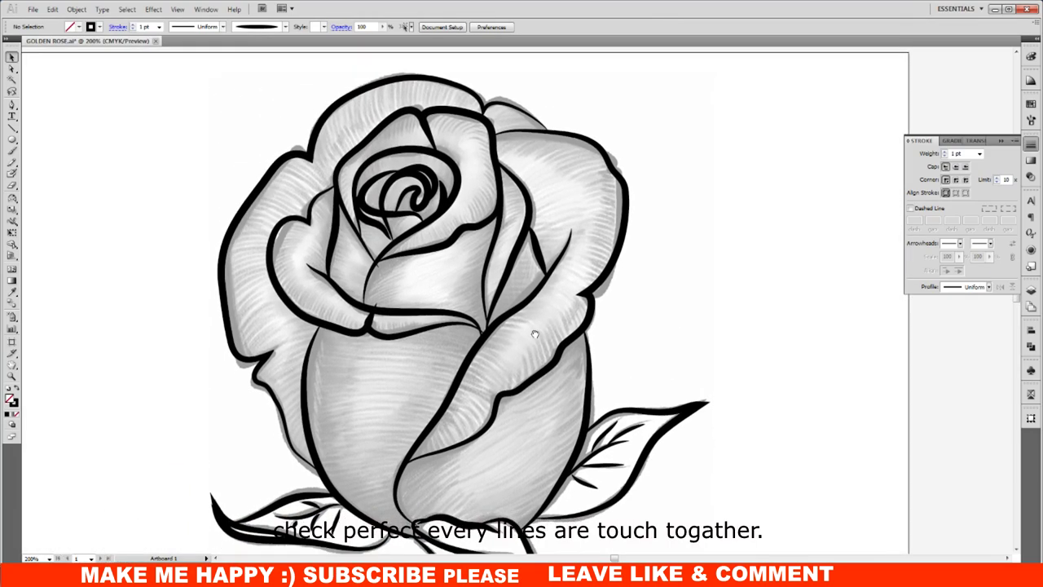
{"action": "left_click_drag", "start_coordinate": [535, 334], "coordinate": [558, 308]}
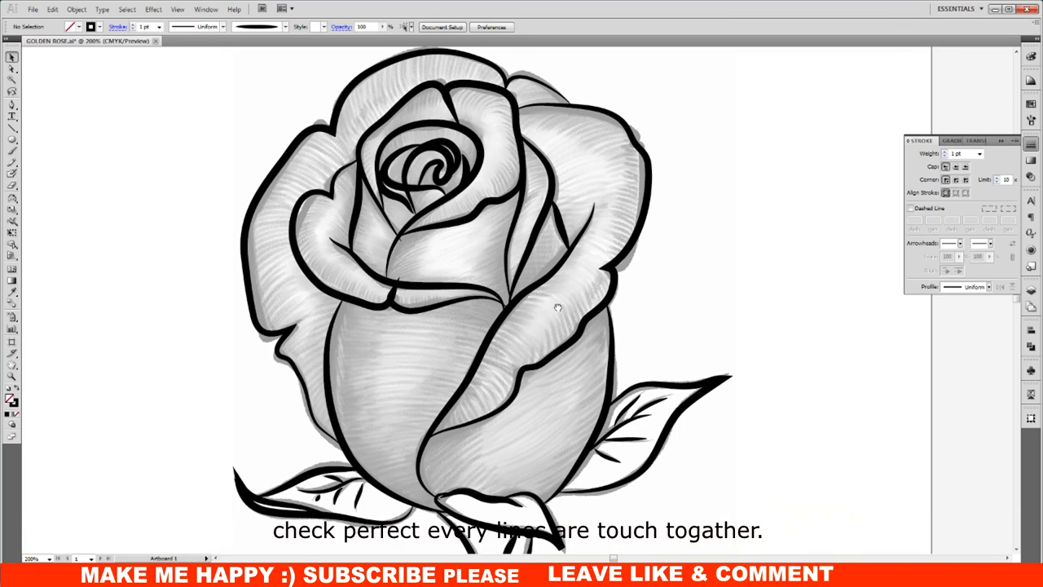
{"action": "left_click_drag", "start_coordinate": [344, 96], "coordinate": [583, 231]}
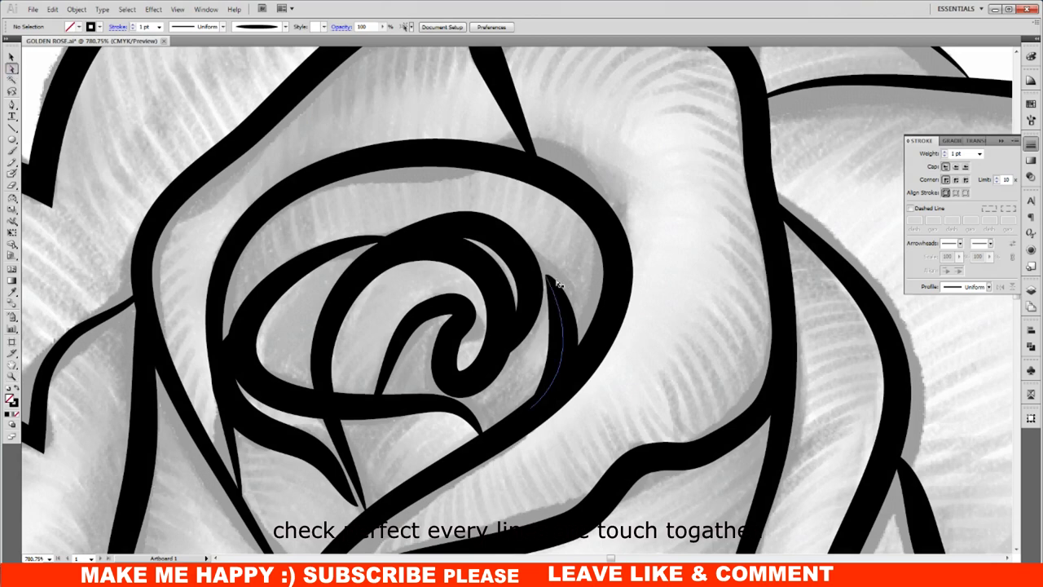
{"action": "left_click_drag", "start_coordinate": [550, 279], "coordinate": [535, 271]}
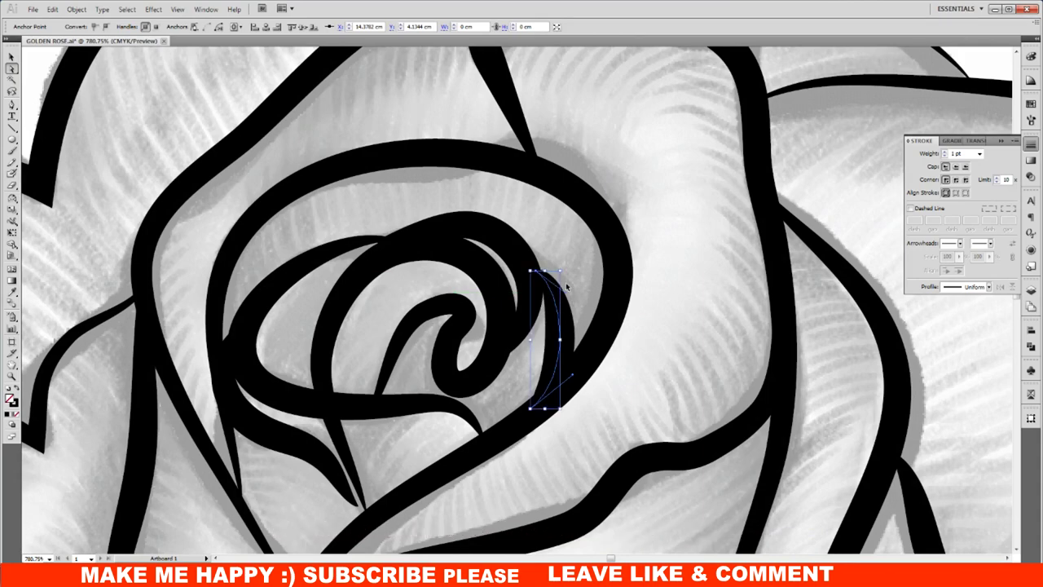
- Join the left path's end onto the long spiral stroke and move another end to meet it
{"action": "left_click", "coordinate": [328, 379]}
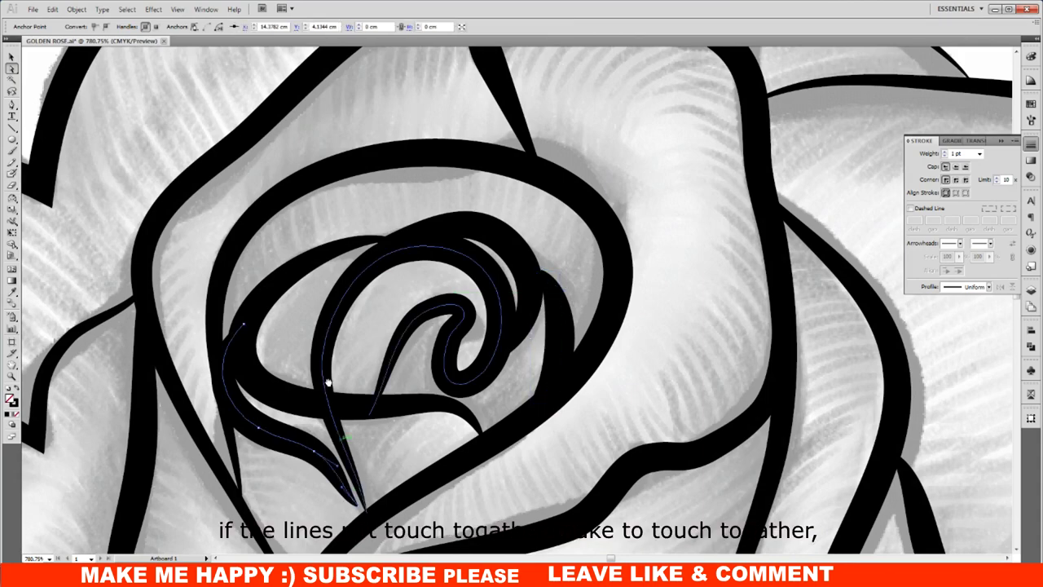
{"action": "scroll", "coordinate": [367, 311], "scroll_direction": "down", "scroll_amount": 4}
{"action": "left_click", "coordinate": [377, 380]}
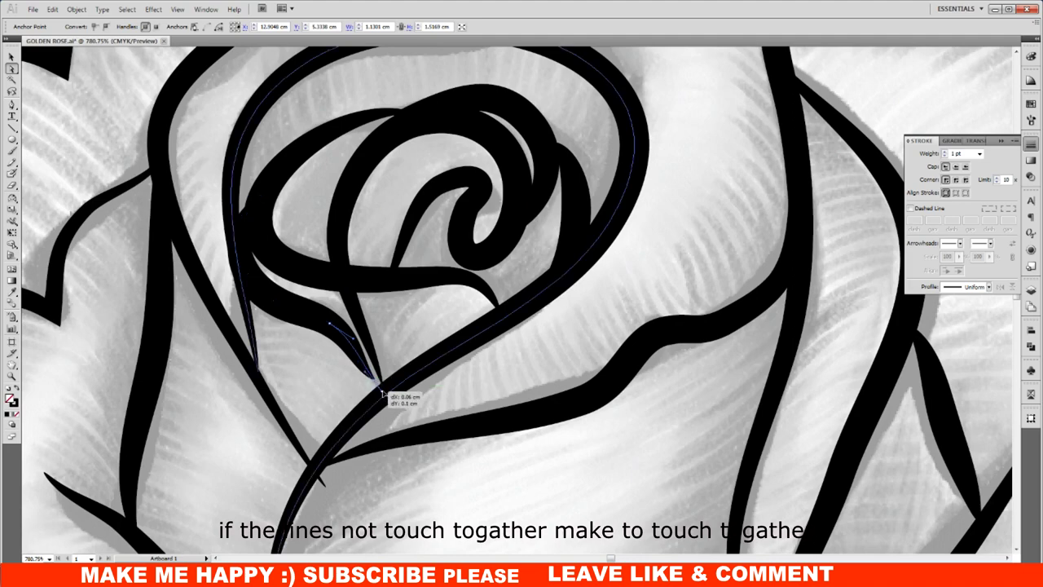
{"action": "left_click_drag", "start_coordinate": [377, 380], "coordinate": [447, 435]}
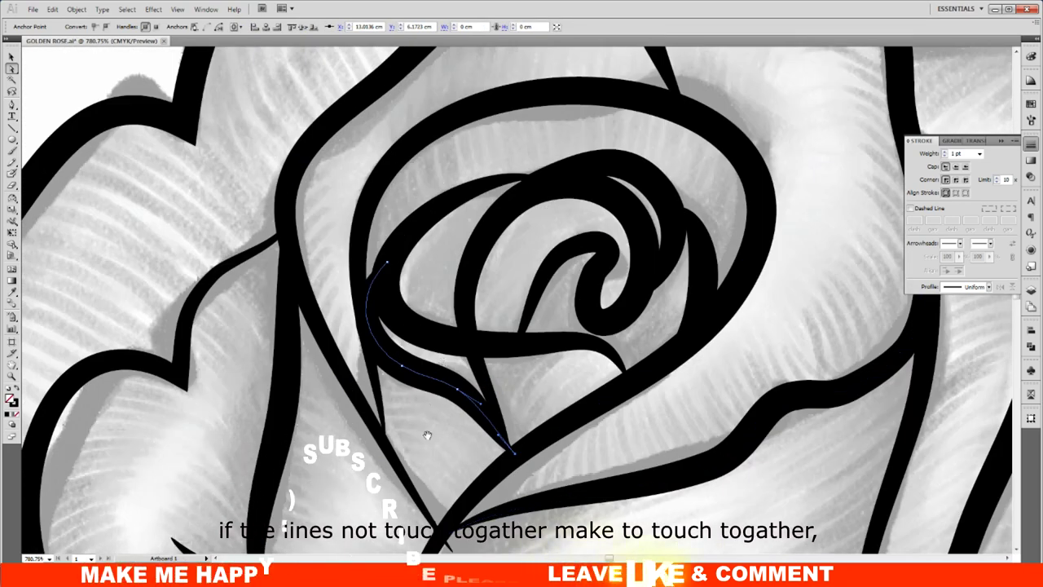
{"action": "scroll", "coordinate": [442, 363], "scroll_direction": "down", "scroll_amount": 5}
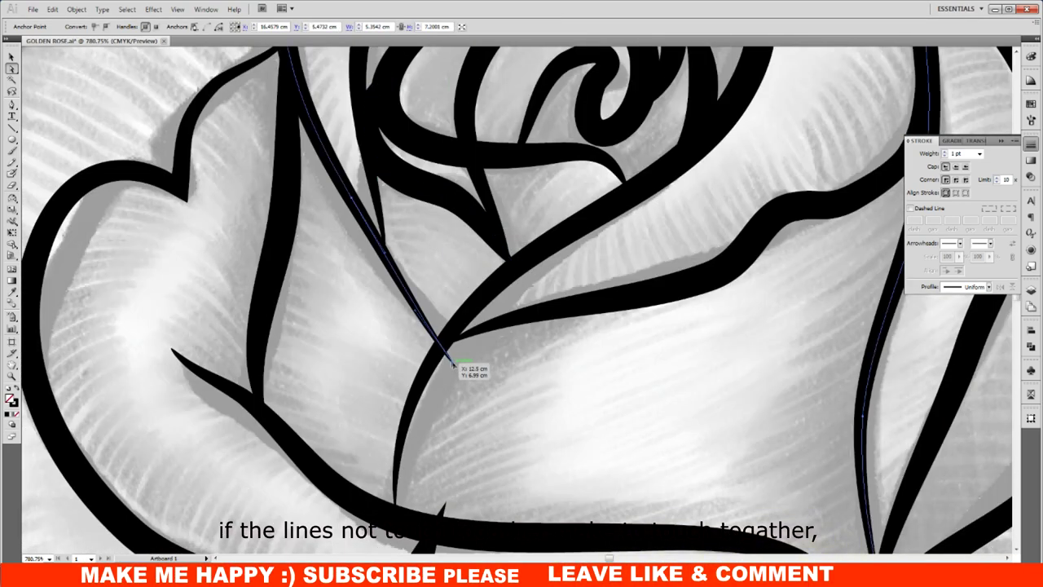
{"action": "left_click_drag", "start_coordinate": [450, 360], "coordinate": [445, 352]}
{"action": "scroll", "coordinate": [483, 387], "scroll_direction": "down", "scroll_amount": 5}
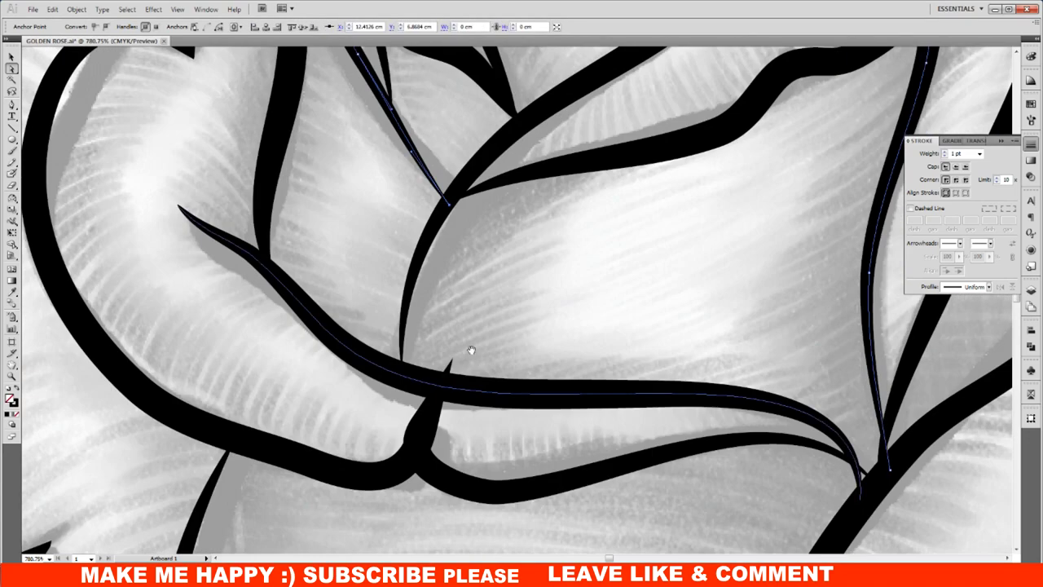
- Reshape the lower petal outline's tip into a sharp point touching the outline above
{"action": "left_click", "coordinate": [453, 365]}
{"action": "left_click", "coordinate": [423, 427]}
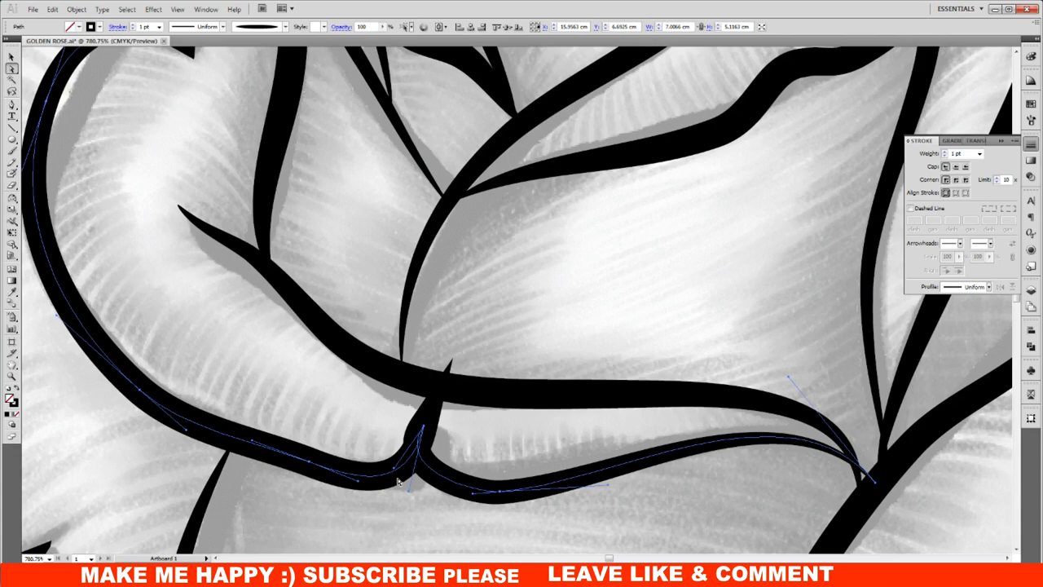
{"action": "left_click_drag", "start_coordinate": [397, 475], "coordinate": [425, 477]}
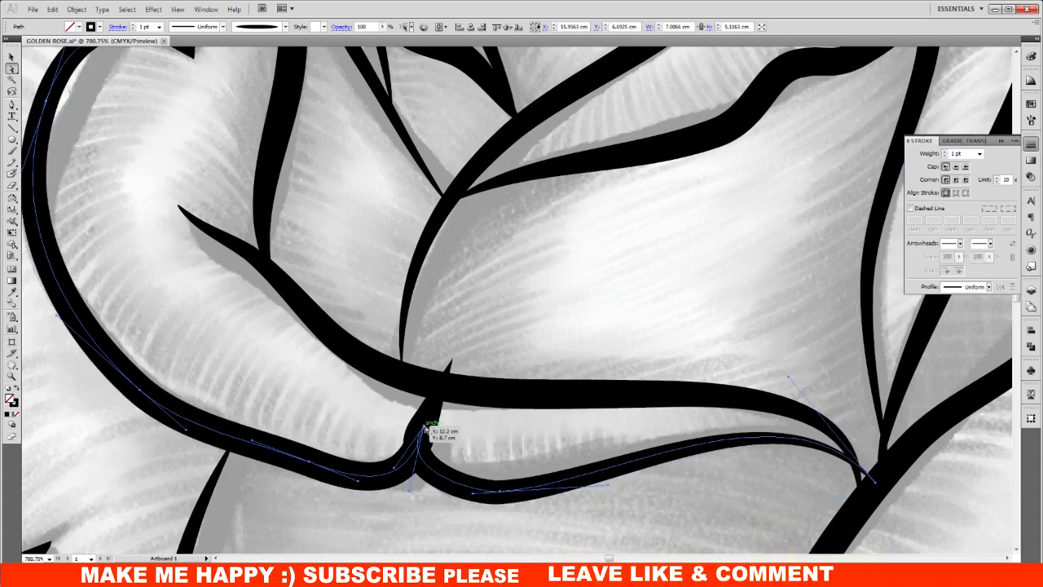
{"action": "left_click", "coordinate": [423, 427]}
{"action": "left_click_drag", "start_coordinate": [411, 491], "coordinate": [426, 484]}
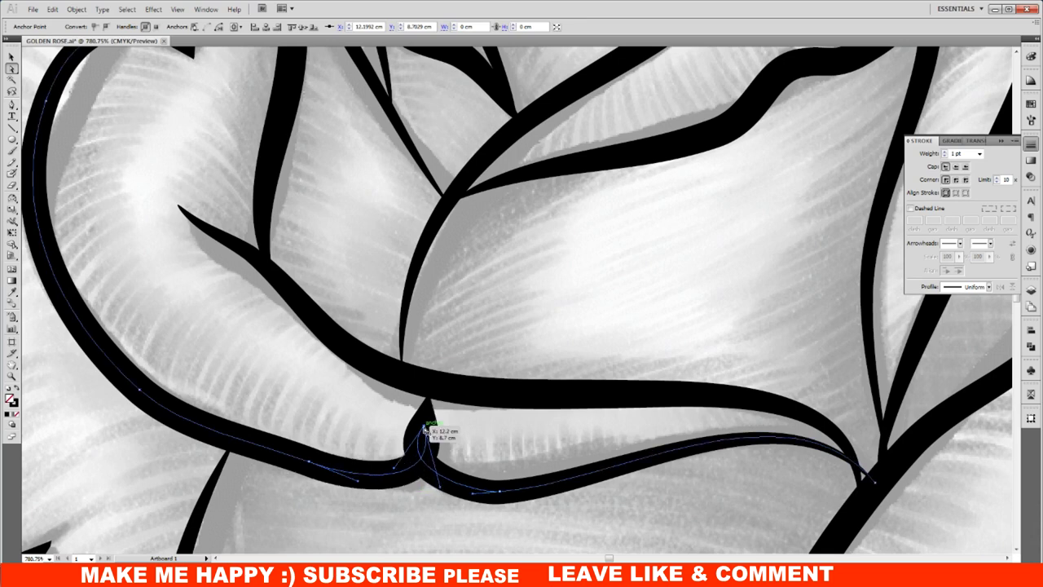
{"action": "mouse_move", "coordinate": [441, 486]}
{"action": "left_mouse_down"}
{"action": "mouse_move", "coordinate": [424, 432]}
{"action": "mouse_move", "coordinate": [436, 442]}
{"action": "left_mouse_up"}
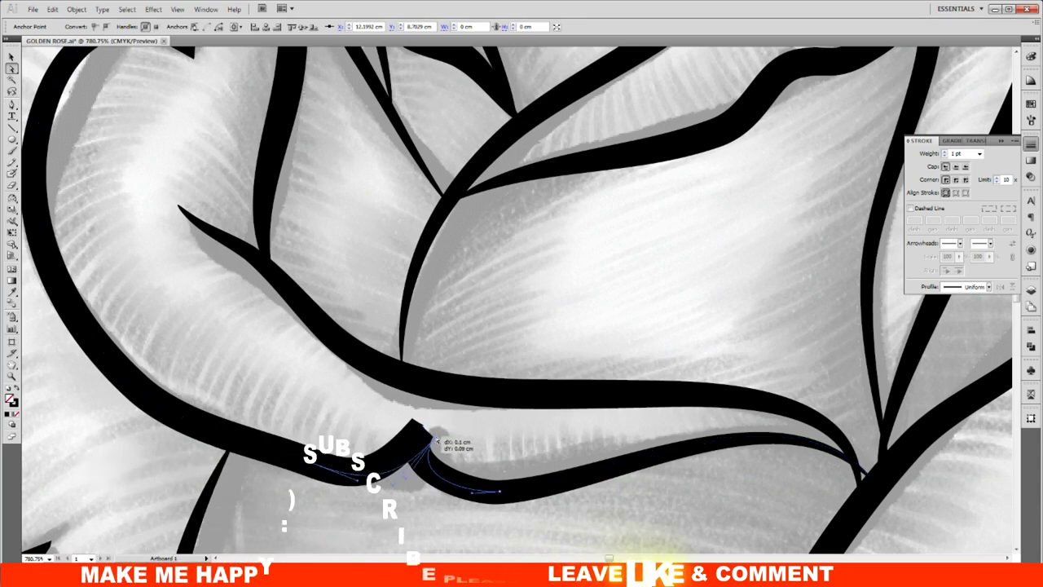
{"action": "key", "text": "v"}
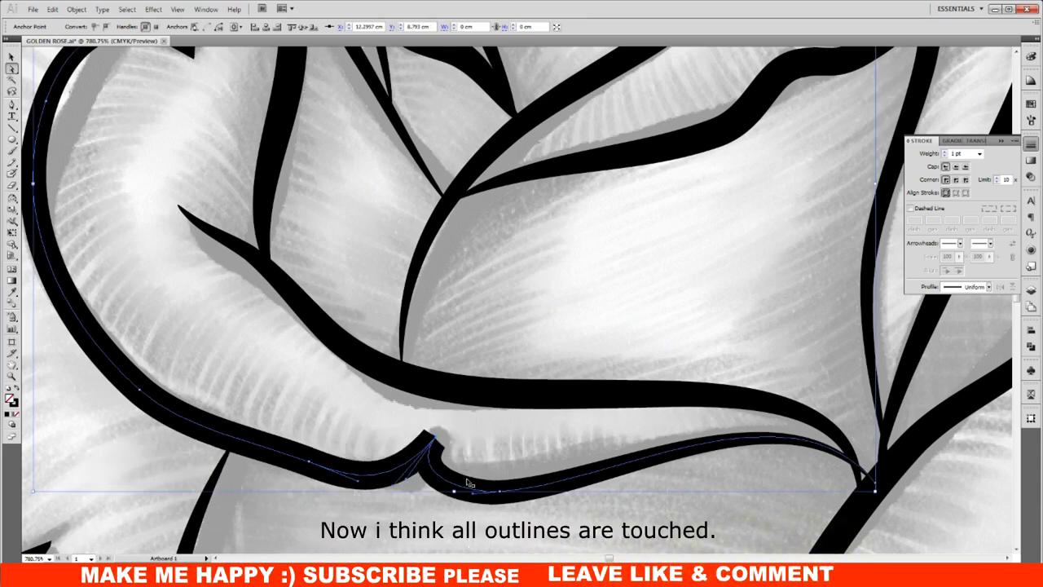
{"action": "key", "text": "a"}
{"action": "key", "text": "ctrl+minus"}
{"action": "key", "text": "ctrl+minus"}
{"action": "key", "text": "ctrl+minus"}
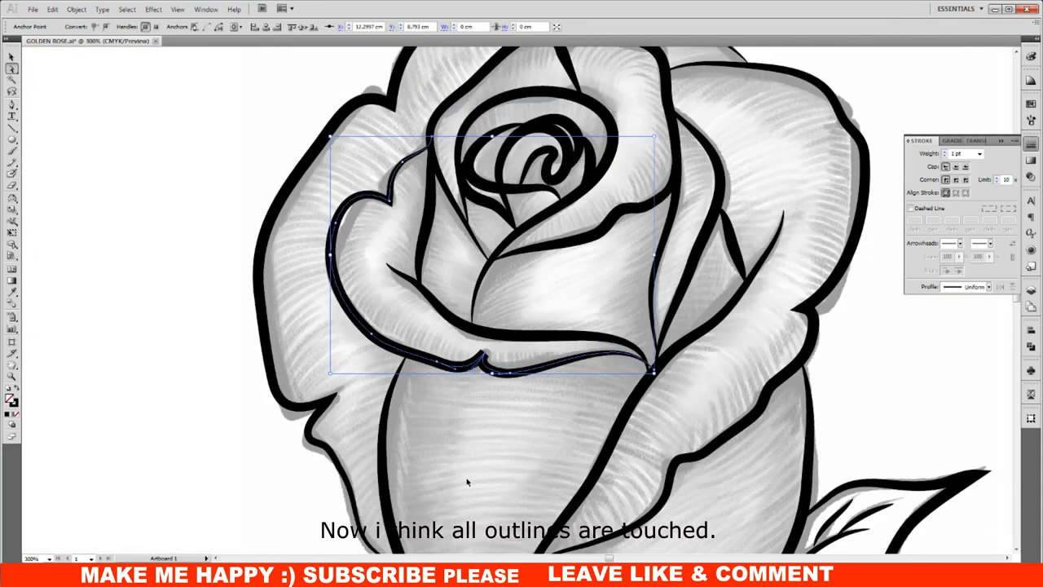
{"action": "key", "text": "ctrl+minus"}
- Select all the rose artwork and apply Object > Expand Appearance to its brush strokes
{"action": "left_click", "coordinate": [750, 326]}
{"action": "mouse_move", "coordinate": [698, 397]}
{"action": "left_mouse_down"}
{"action": "mouse_move", "coordinate": [648, 294]}
{"action": "mouse_move", "coordinate": [640, 221]}
{"action": "left_mouse_up"}
{"action": "mouse_move", "coordinate": [595, 121]}
{"action": "left_mouse_down"}
{"action": "mouse_move", "coordinate": [563, 294]}
{"action": "mouse_move", "coordinate": [589, 311]}
{"action": "left_mouse_up"}
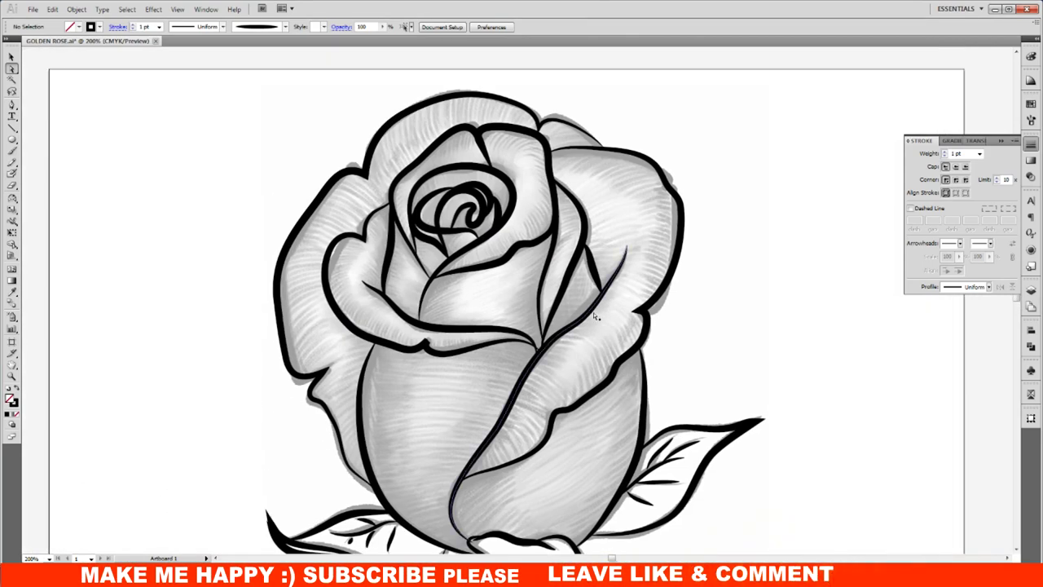
{"action": "scroll", "coordinate": [595, 317], "scroll_direction": "down", "scroll_amount": 2}
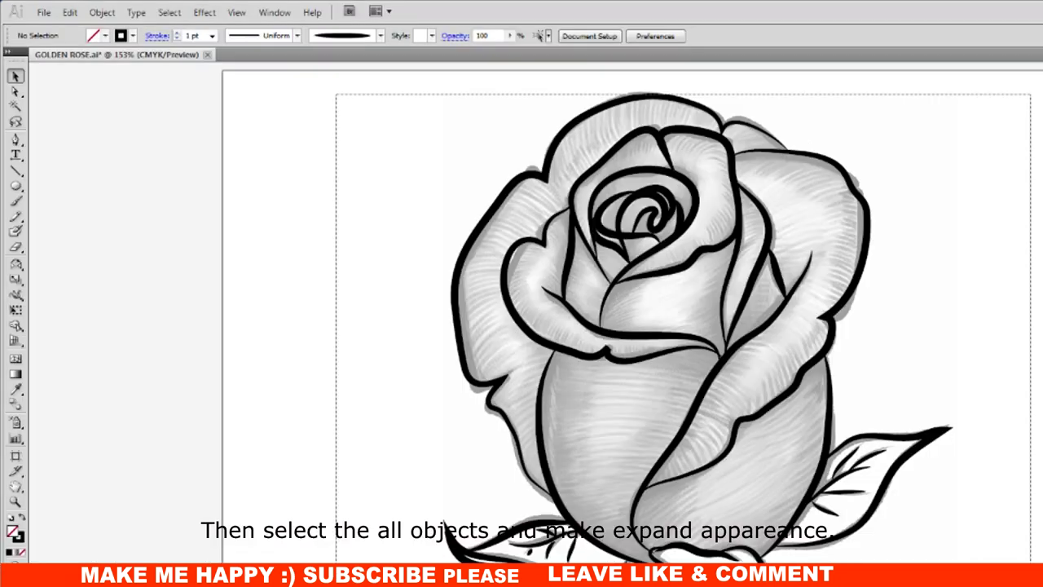
{"action": "key", "text": "ctrl+a"}
{"action": "left_click", "coordinate": [102, 13]}
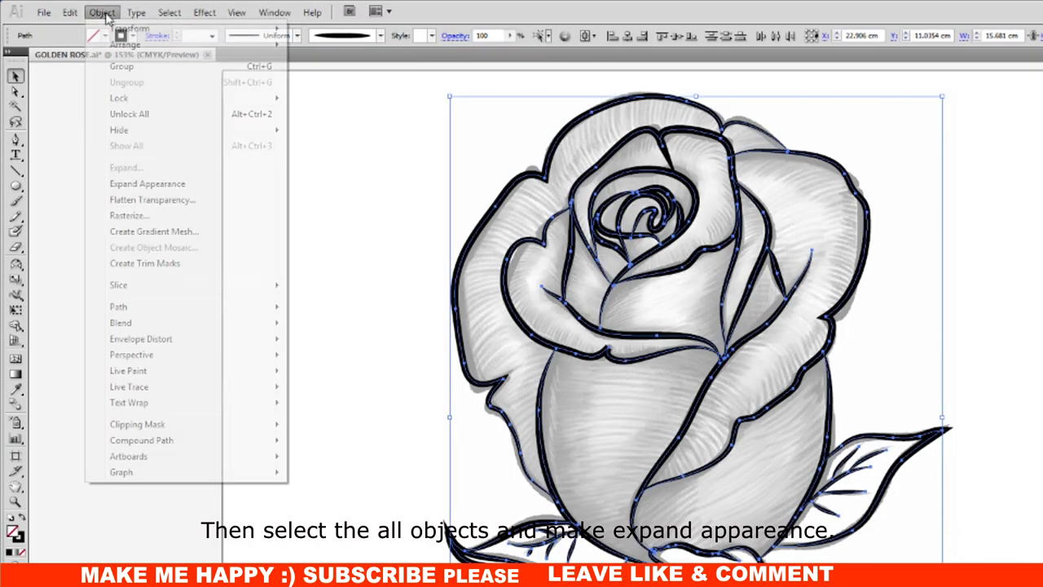
{"action": "left_click", "coordinate": [174, 186]}
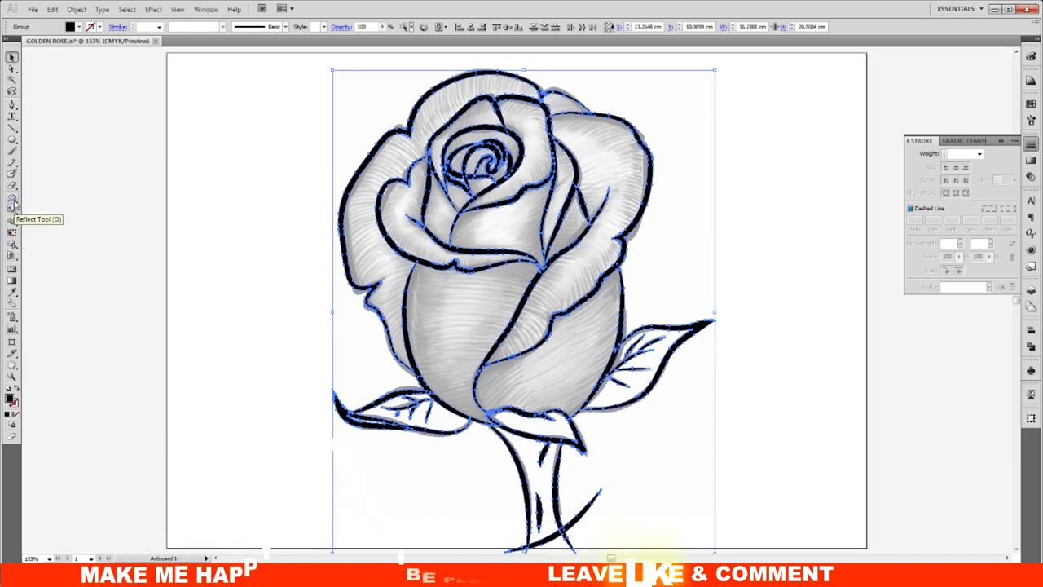
- Fill the rose's lower front petal with solid black using the Live Paint Bucket
{"action": "mouse_move", "coordinate": [12, 317]}
{"action": "left_mouse_down"}
{"action": "mouse_move", "coordinate": [56, 322]}
{"action": "mouse_move", "coordinate": [11, 308]}
{"action": "left_mouse_up"}
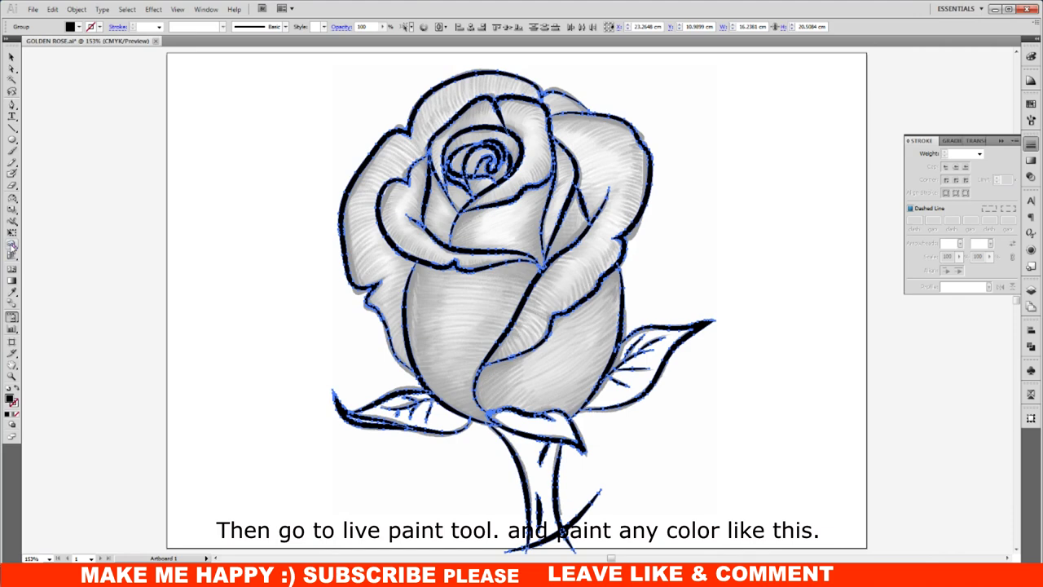
{"action": "left_click_drag", "start_coordinate": [12, 247], "coordinate": [43, 264]}
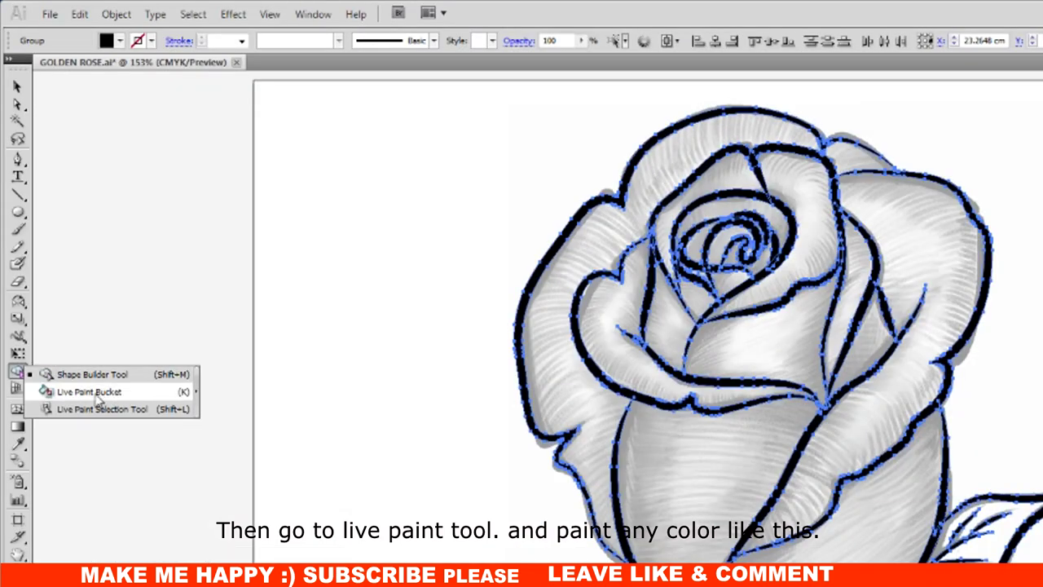
{"action": "left_click", "coordinate": [126, 398]}
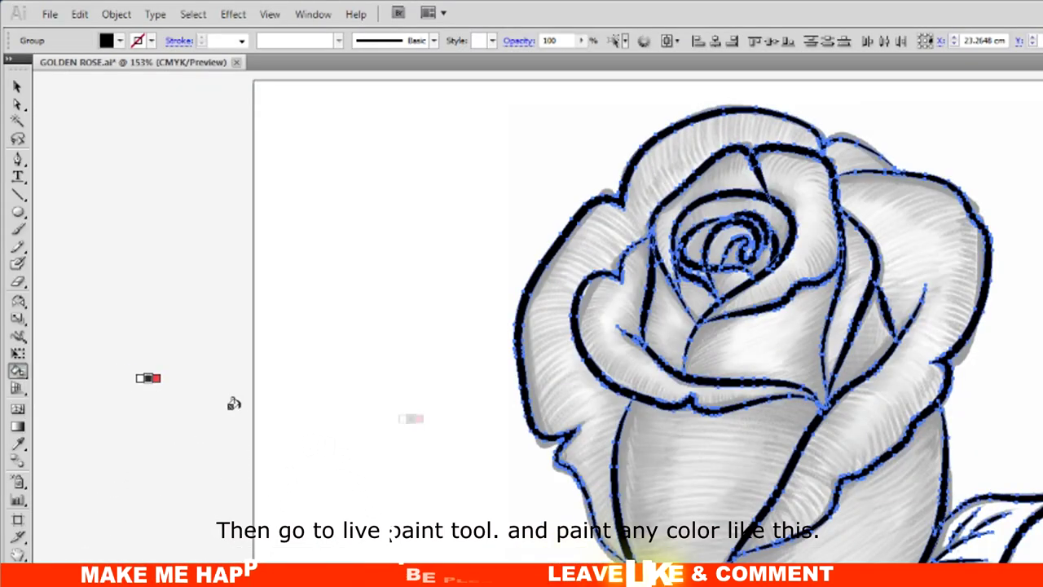
{"action": "left_click", "coordinate": [705, 466]}
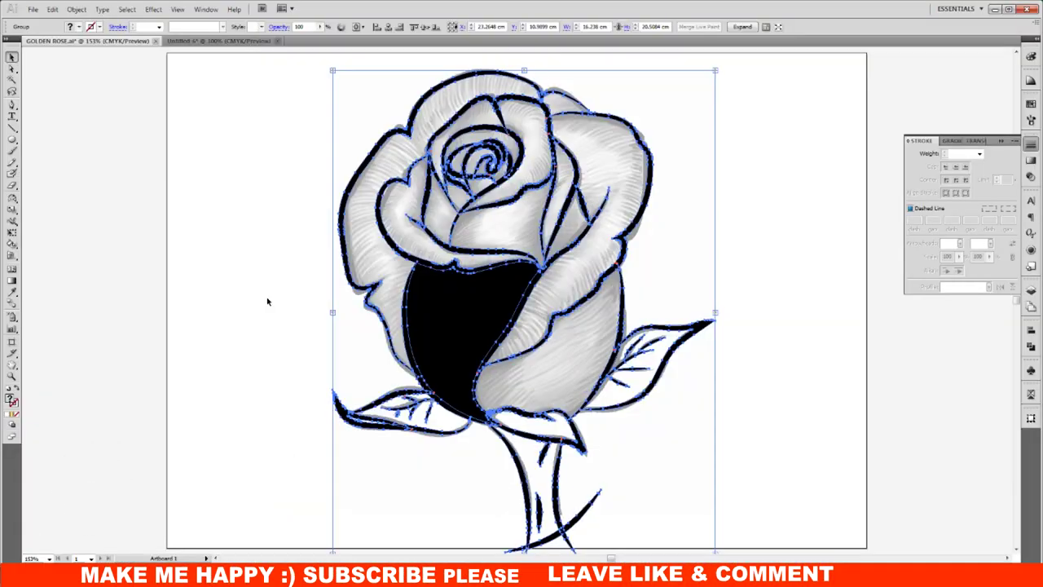
- Bring the gold gradient circle from Untitled-6 into GOLDEN ROSE at the artboard's upper left
{"action": "left_click", "coordinate": [267, 301]}
{"action": "left_click", "coordinate": [217, 41]}
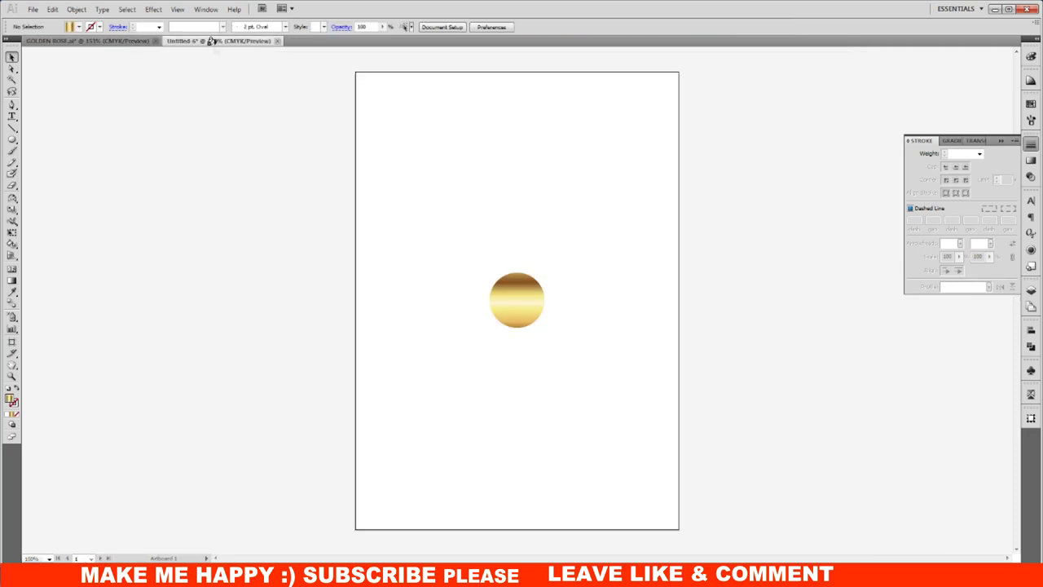
{"action": "left_click", "coordinate": [530, 307]}
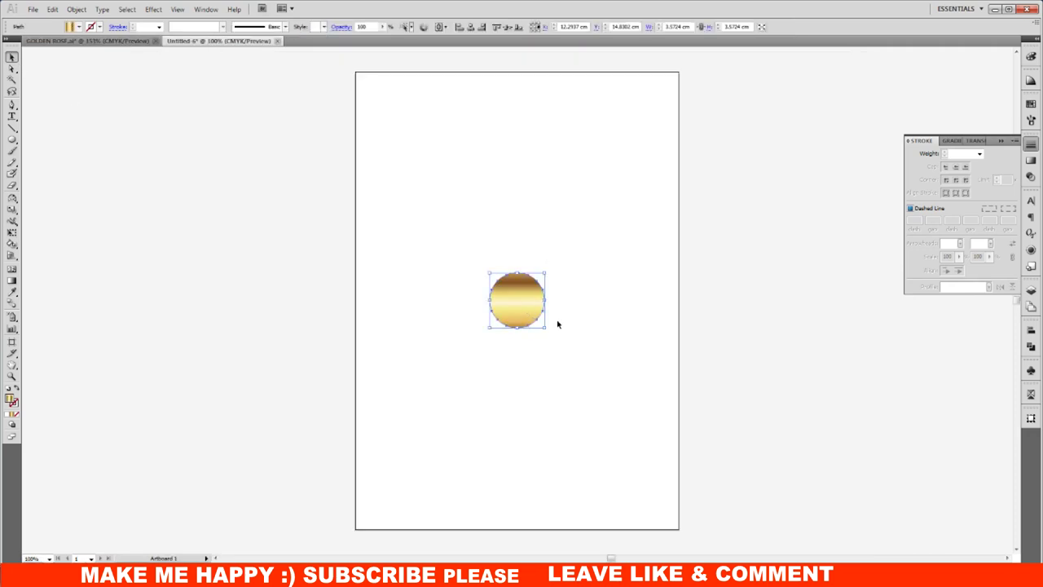
{"action": "key", "text": "Delete"}
{"action": "key", "text": "ctrl+z"}
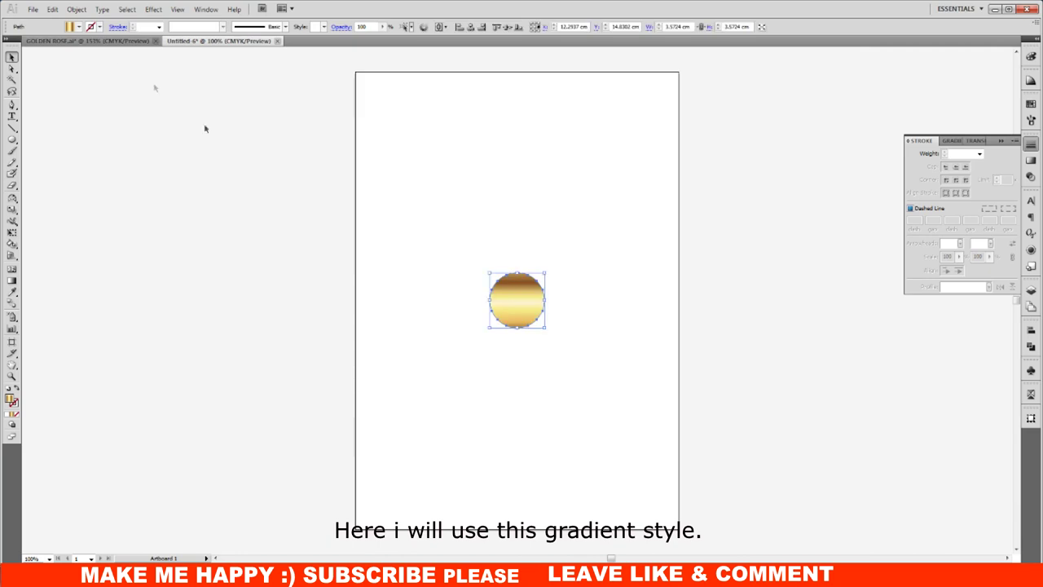
{"action": "left_click", "coordinate": [120, 41]}
{"action": "key", "text": "ctrl+v"}
{"action": "left_click_drag", "start_coordinate": [542, 304], "coordinate": [264, 193]}
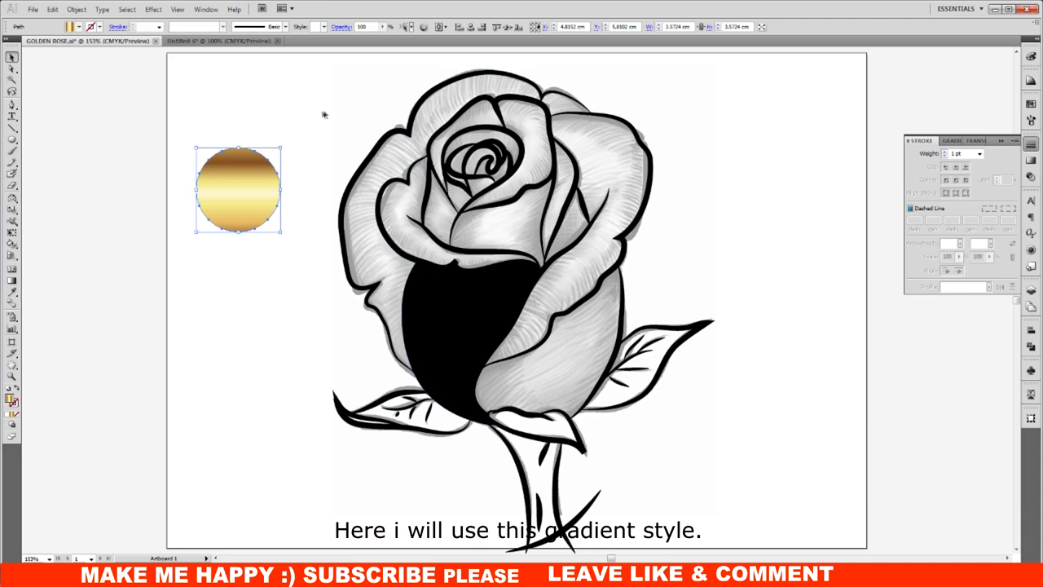
{"action": "left_click", "coordinate": [358, 163]}
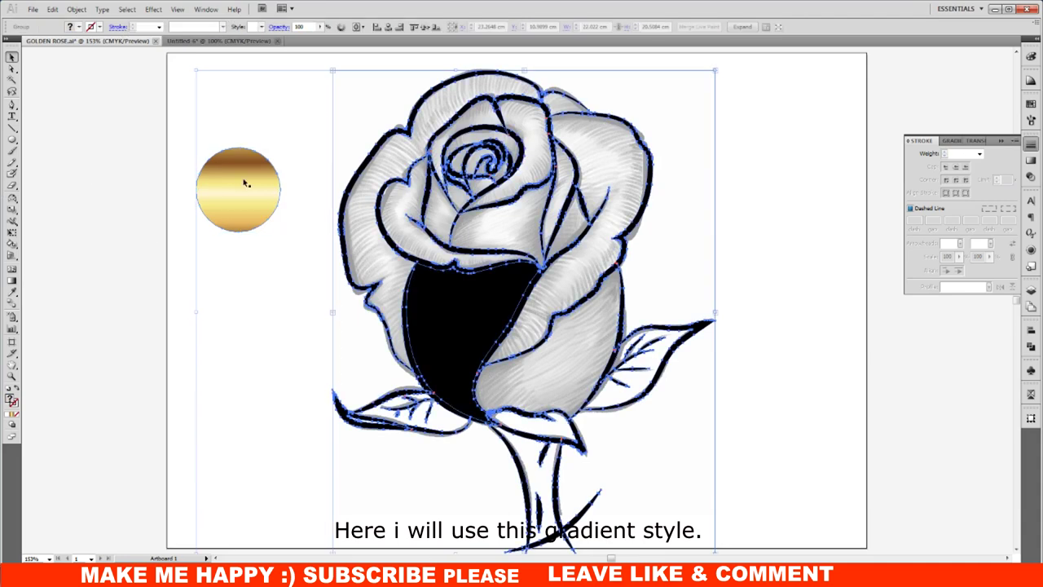
- Live-paint all the rose's petals and its centre spiral with the gold gradient
{"action": "left_click", "coordinate": [13, 243]}
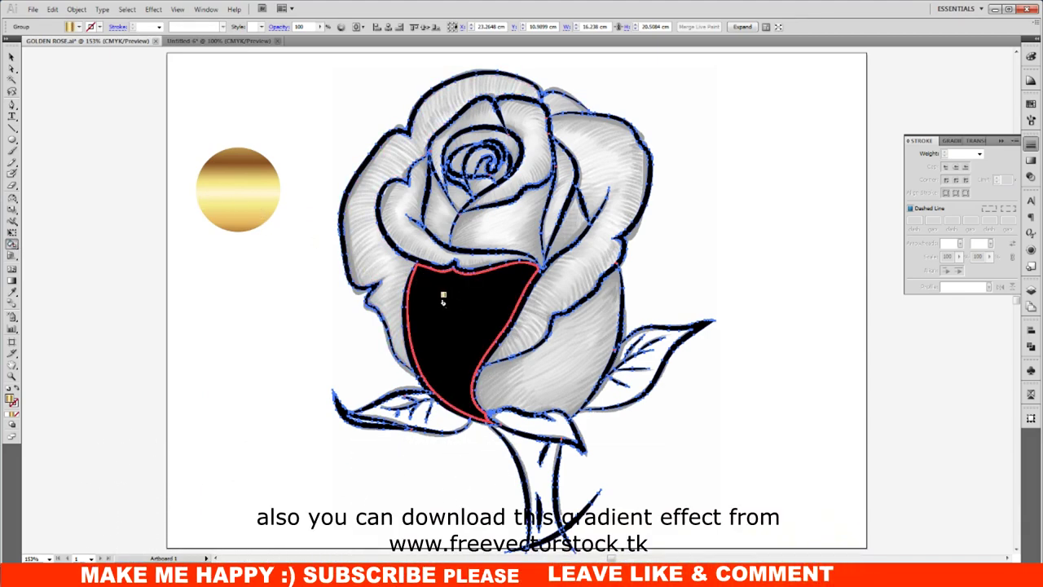
{"action": "left_click", "coordinate": [443, 302]}
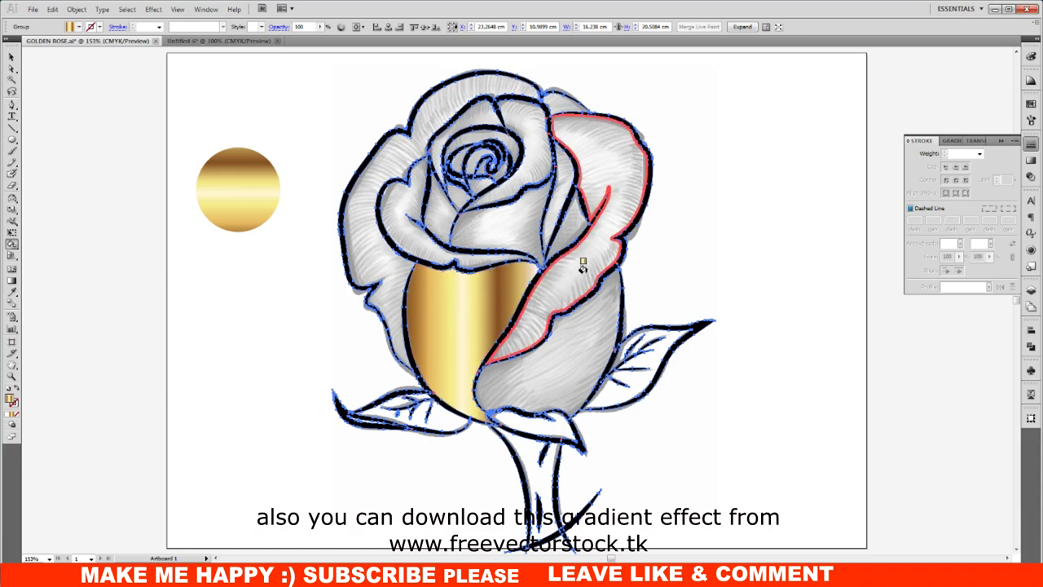
{"action": "left_click", "coordinate": [584, 267]}
{"action": "left_click", "coordinate": [584, 327]}
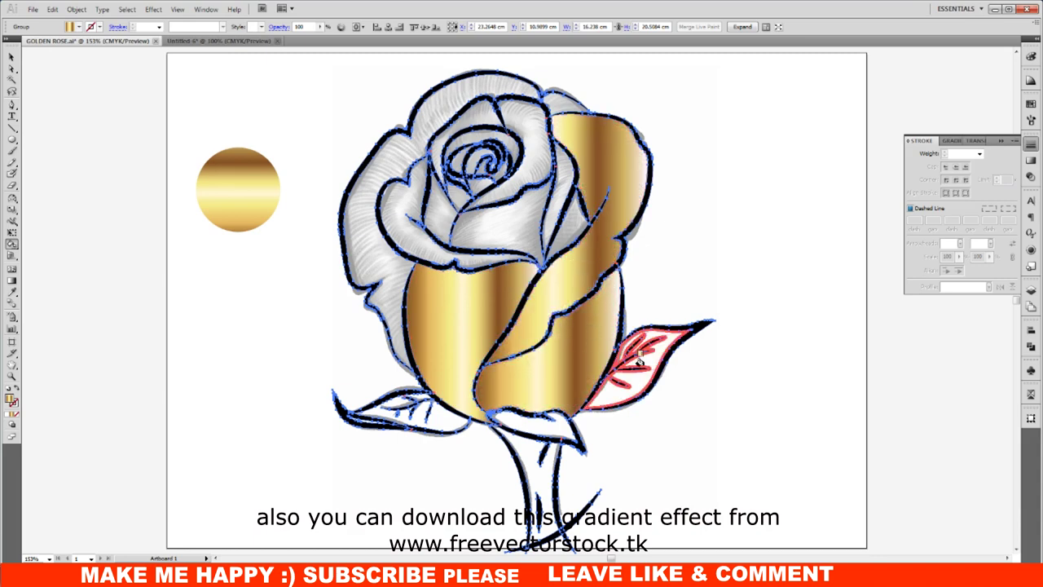
{"action": "left_click", "coordinate": [504, 227]}
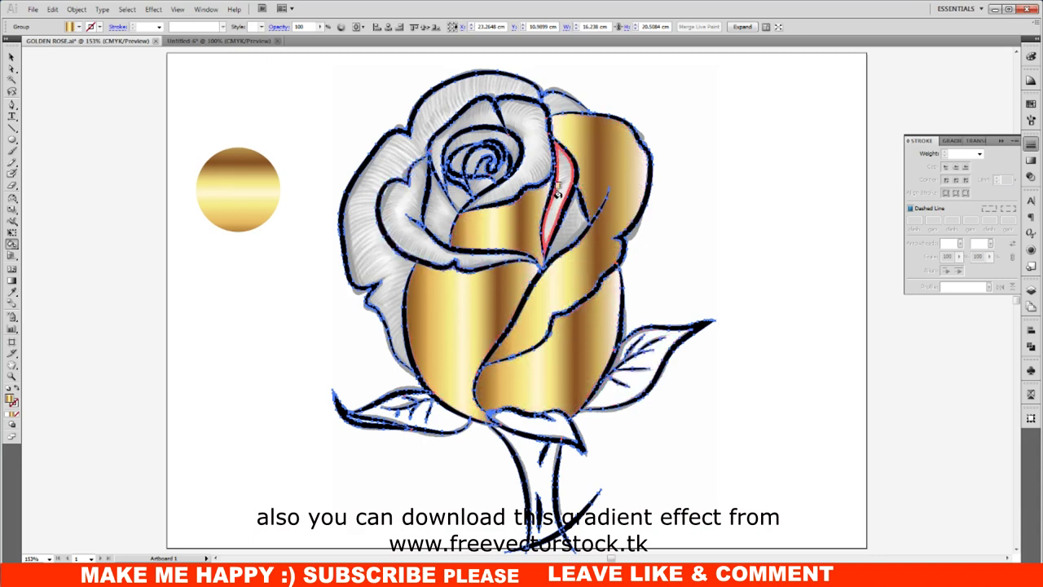
{"action": "left_click", "coordinate": [571, 224]}
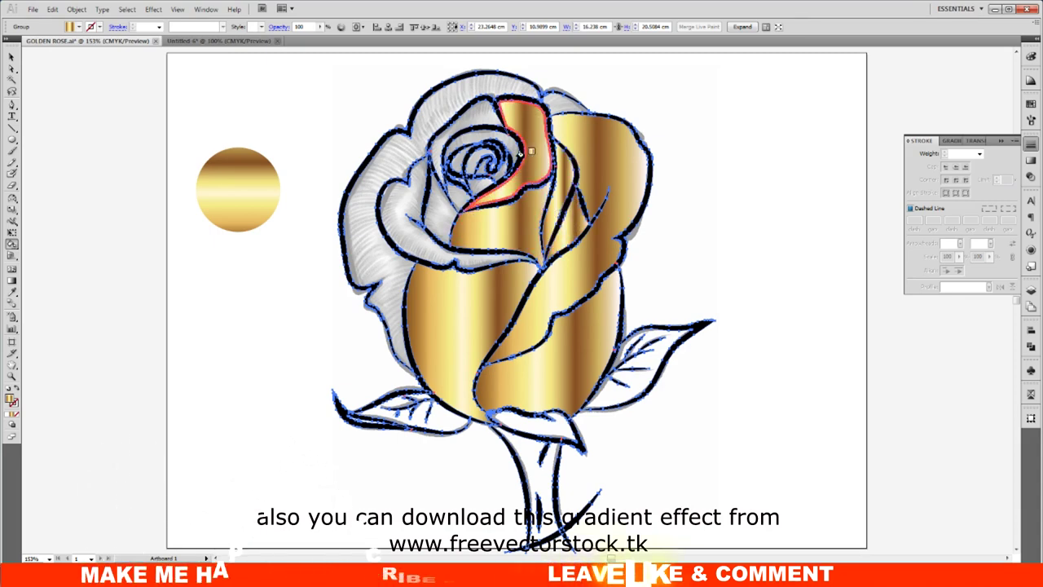
{"action": "left_click", "coordinate": [477, 85]}
{"action": "left_click", "coordinate": [479, 119]}
{"action": "left_click", "coordinate": [403, 208]}
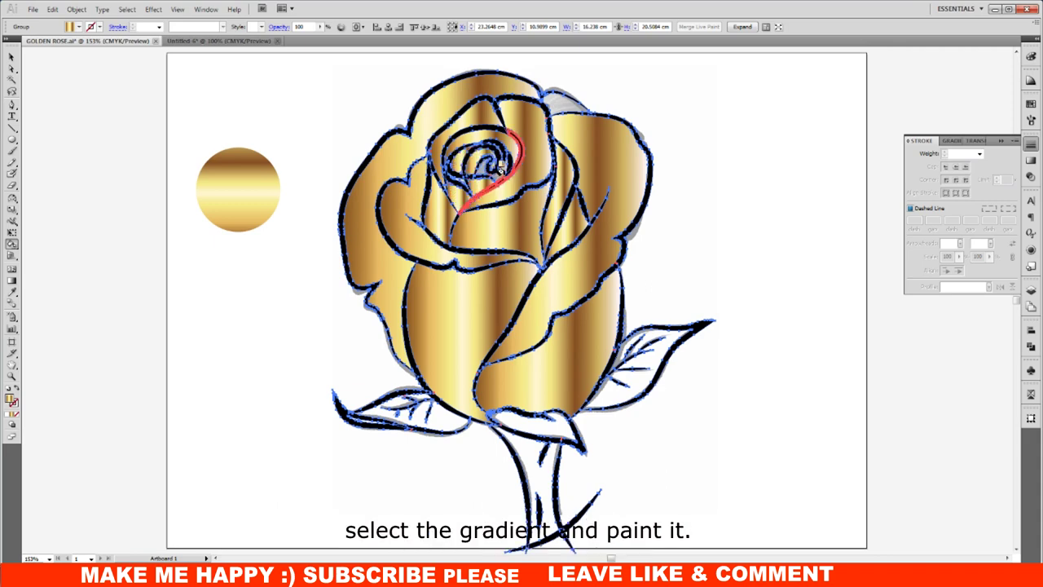
{"action": "left_click", "coordinate": [486, 168]}
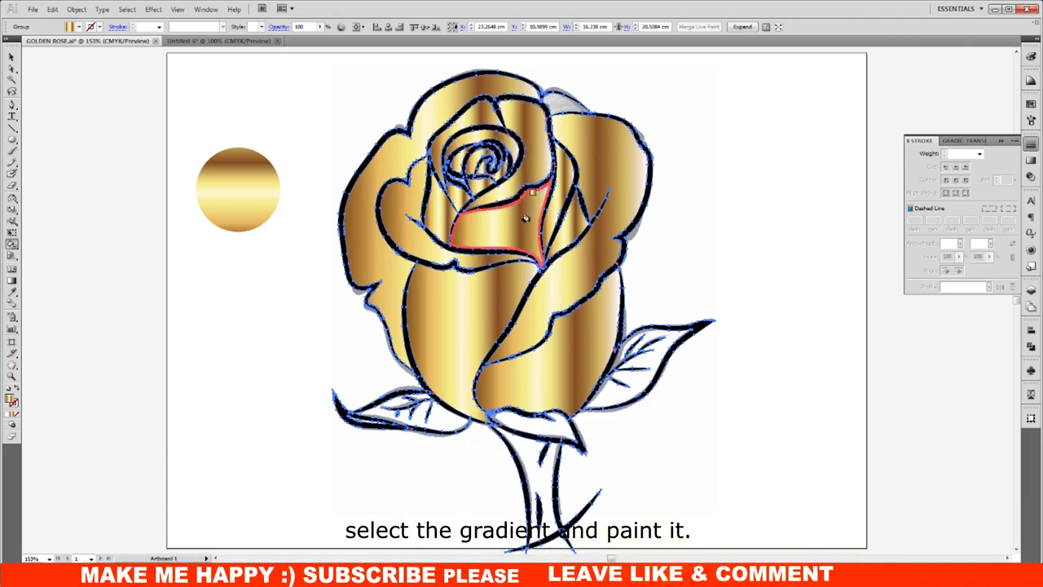
- Fill the left and right leaves, sepal and stem with gold, then deselect
{"action": "scroll", "coordinate": [474, 359], "scroll_direction": "down", "scroll_amount": 1}
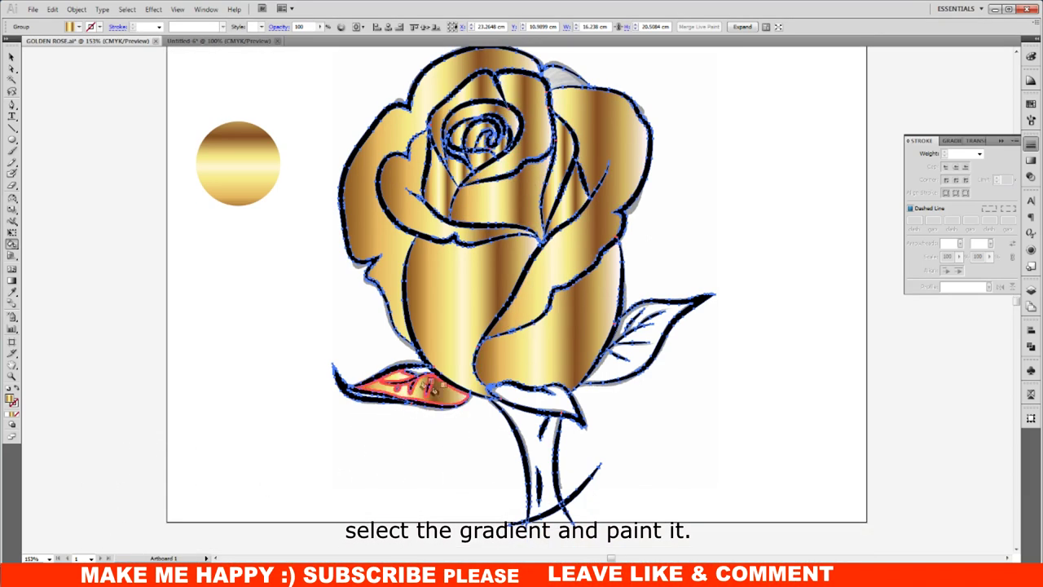
{"action": "left_click", "coordinate": [420, 368]}
{"action": "left_click", "coordinate": [521, 390]}
{"action": "left_click", "coordinate": [604, 368]}
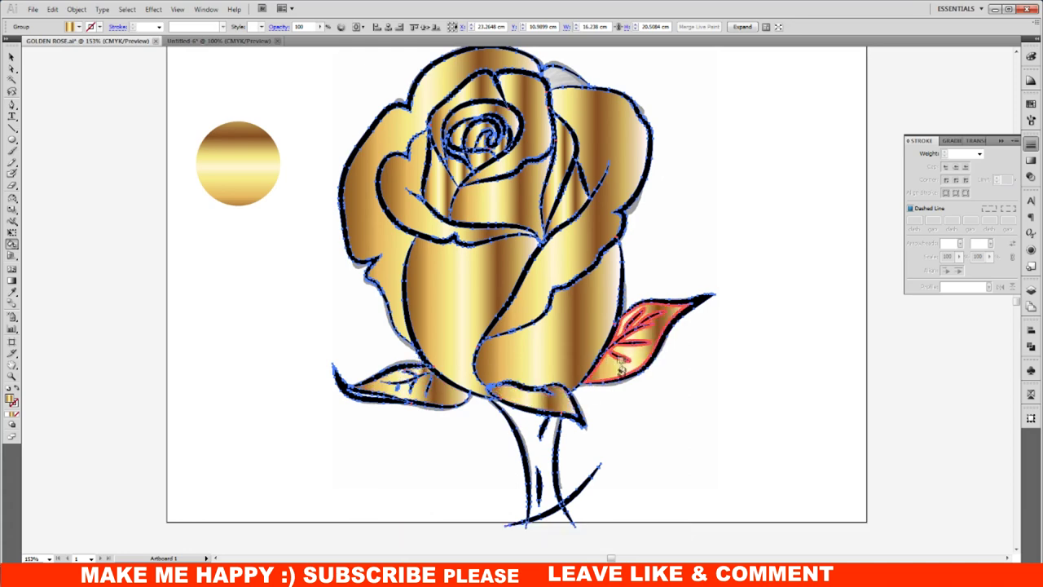
{"action": "left_click", "coordinate": [526, 422]}
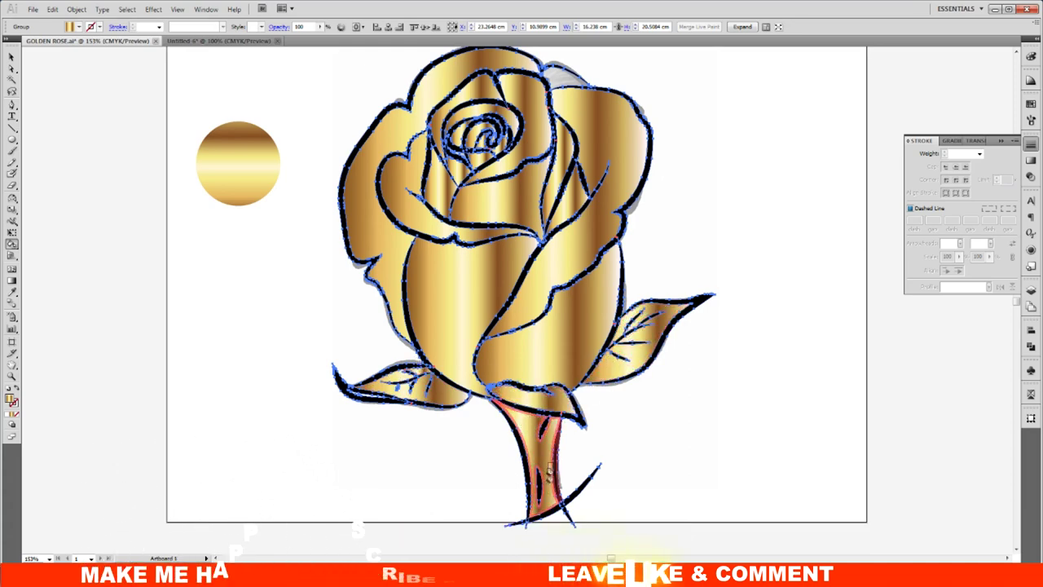
{"action": "left_click", "coordinate": [12, 57]}
{"action": "left_click", "coordinate": [787, 282]}
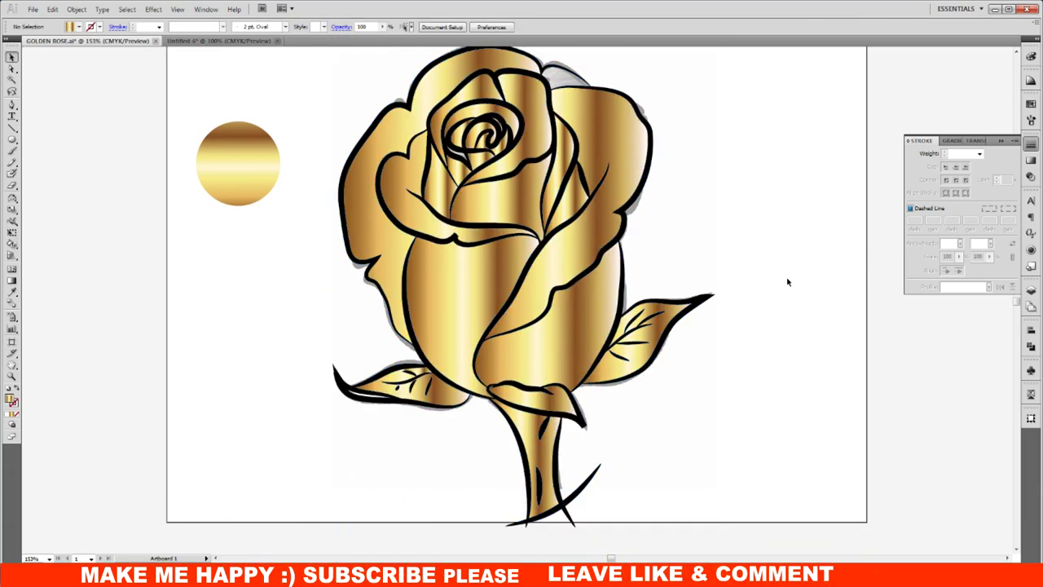
{"action": "scroll", "coordinate": [788, 399], "scroll_direction": "up", "scroll_amount": 2}
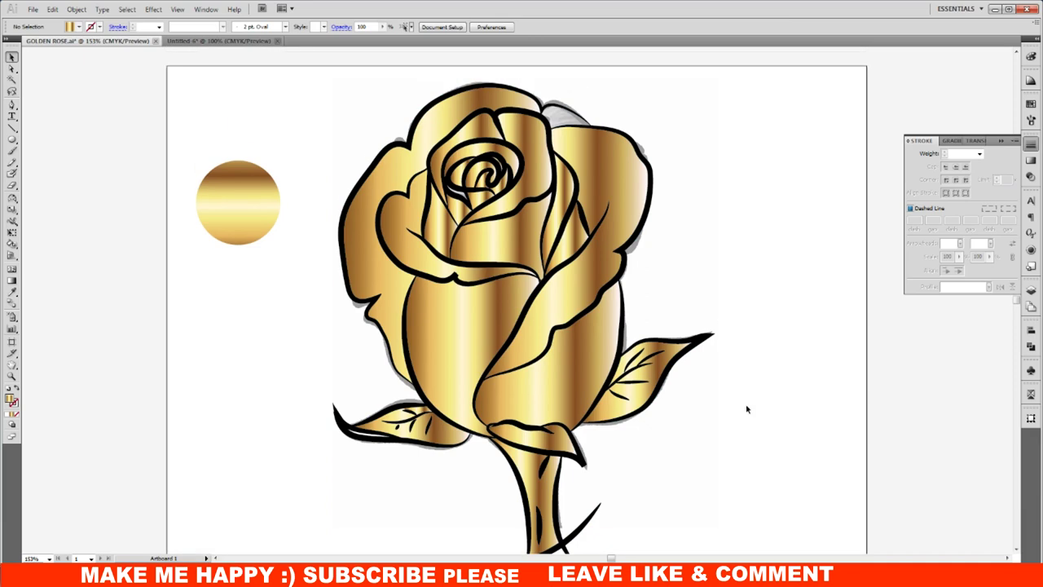
- Check the live-paint artwork, zoom out, and delete the gold sample circle at upper left
{"action": "left_click_drag", "start_coordinate": [389, 151], "coordinate": [564, 254]}
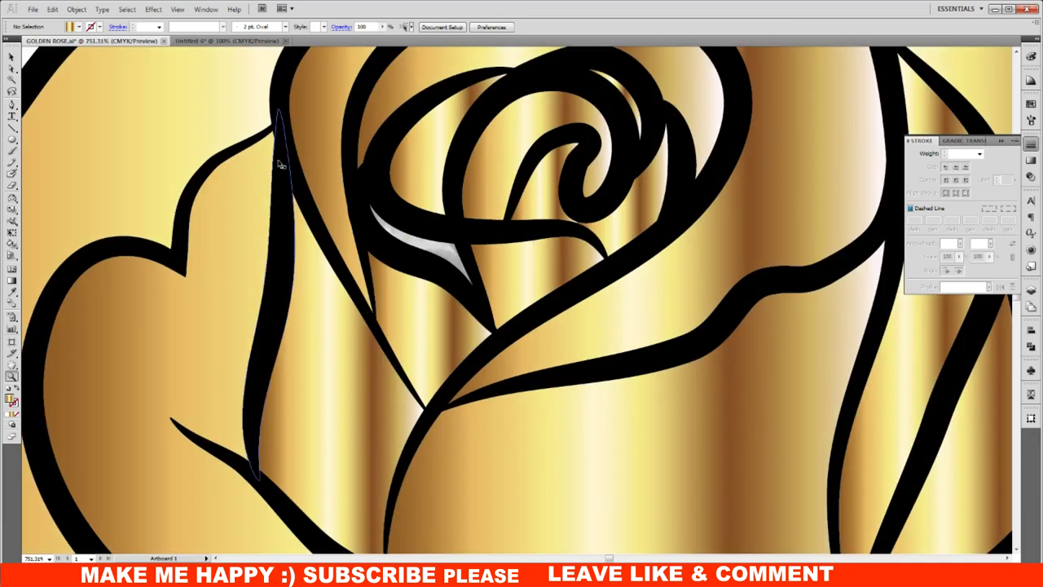
{"action": "key", "text": "ctrl+a"}
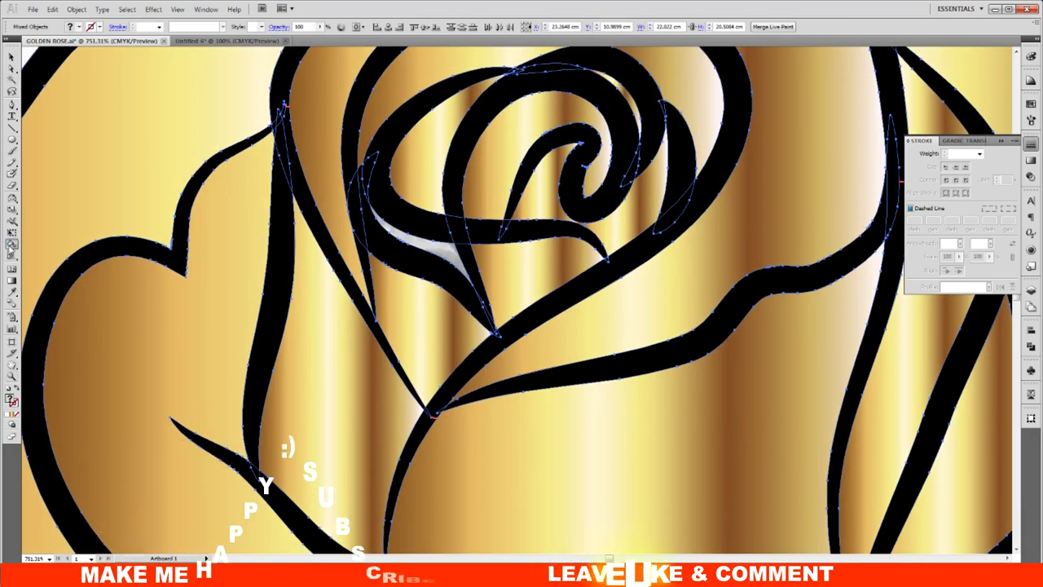
{"action": "key", "text": "k"}
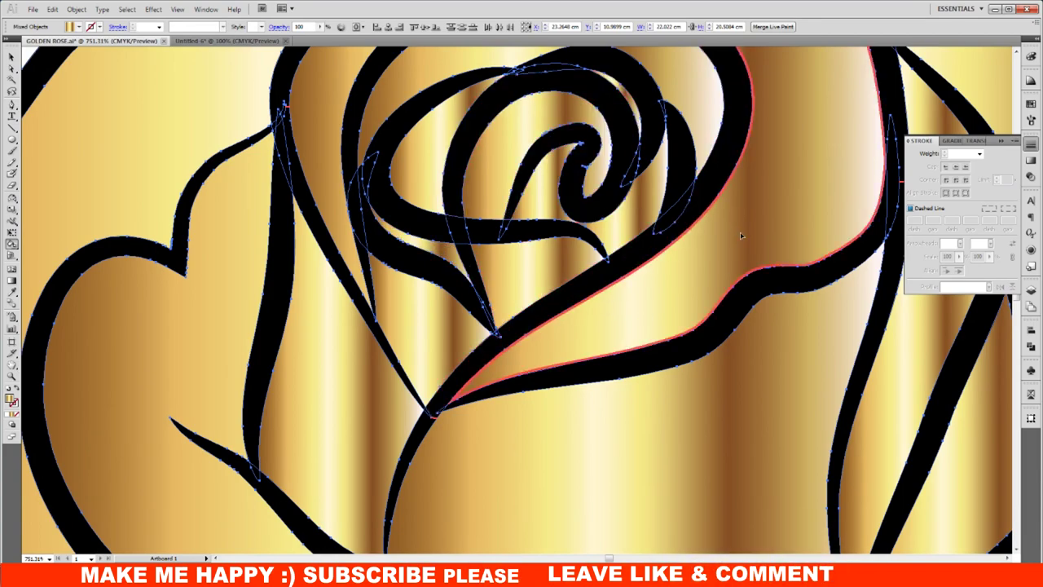
{"action": "key", "text": "ctrl+minus"}
{"action": "key", "text": "ctrl+minus"}
{"action": "key", "text": "ctrl+minus"}
{"action": "key", "text": "ctrl+minus"}
{"action": "key", "text": "ctrl+minus"}
{"action": "key", "text": "ctrl+minus"}
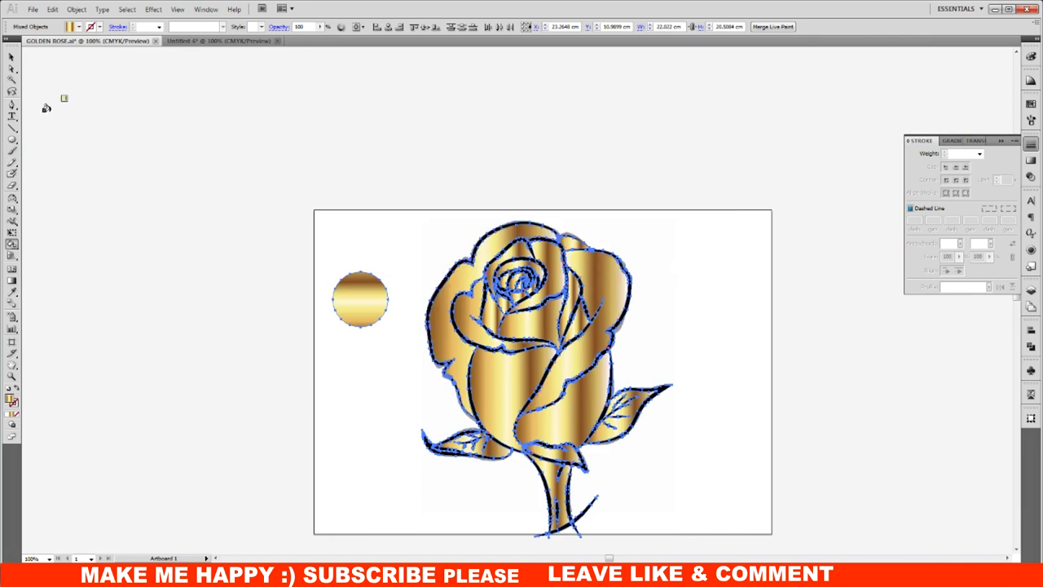
{"action": "left_click", "coordinate": [11, 57]}
{"action": "left_click", "coordinate": [358, 297]}
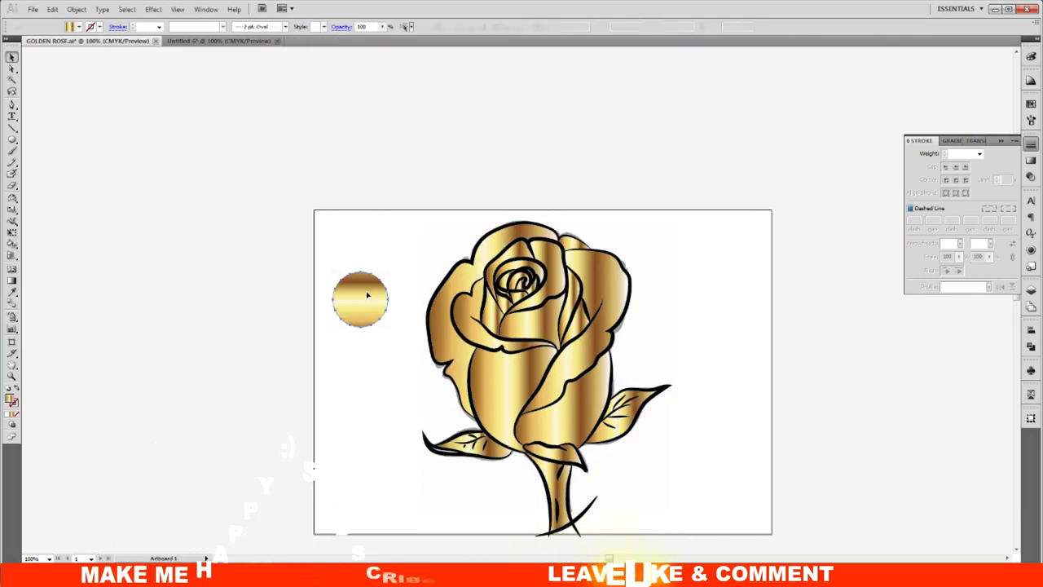
{"action": "key", "text": "Delete"}
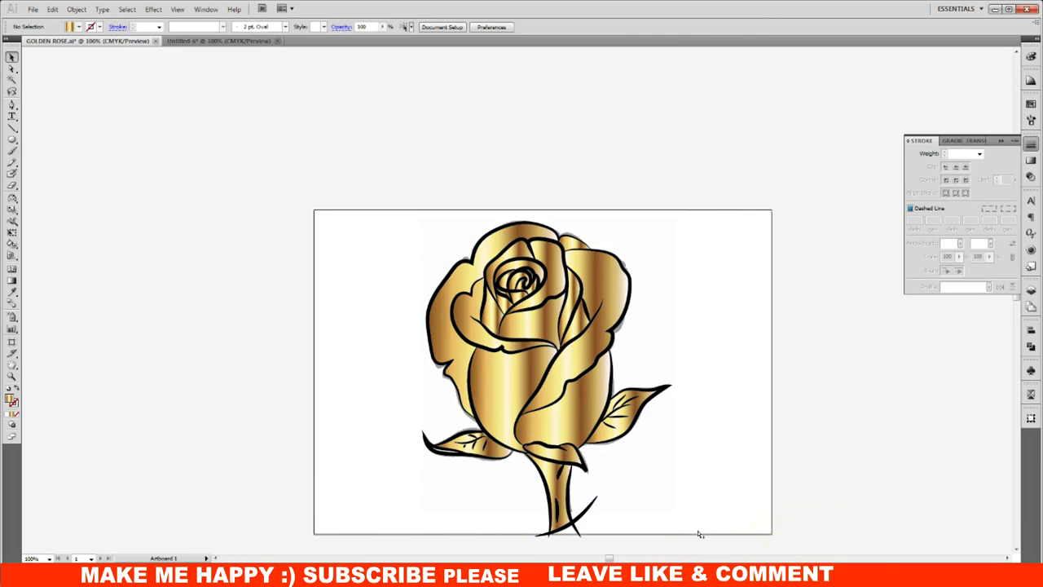
- Unlock the pencil reference sketch, drag it from under the rose and delete it
{"action": "key", "text": "ctrl+a"}
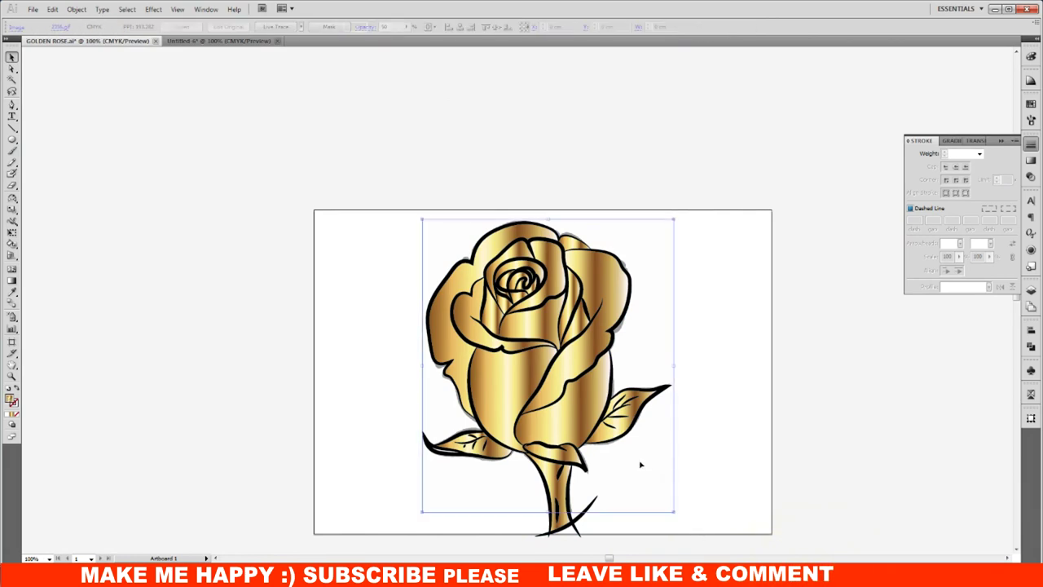
{"action": "left_click_drag", "start_coordinate": [641, 466], "coordinate": [359, 442]}
{"action": "key", "text": "Delete"}
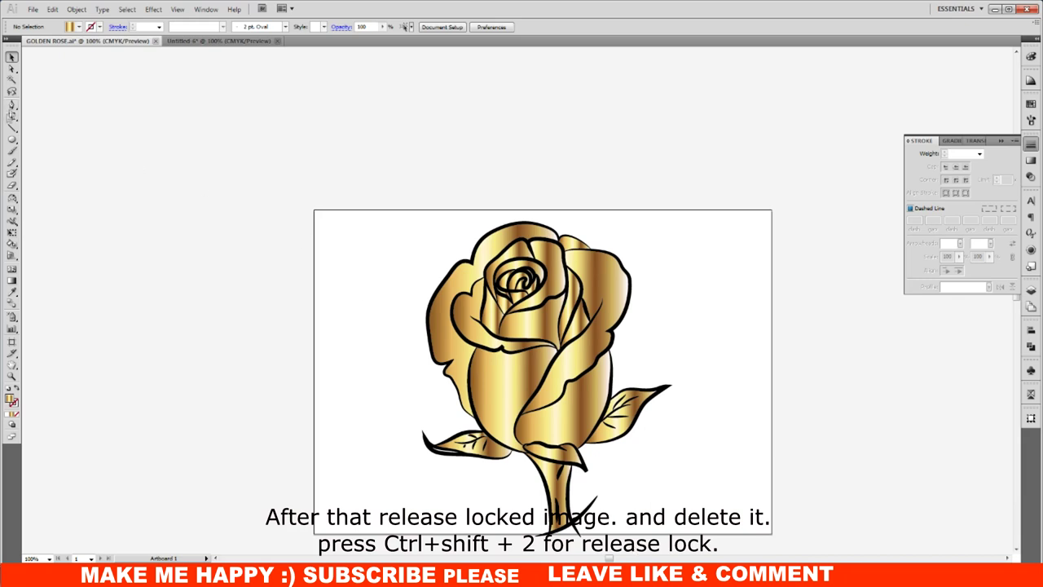
- Draw a gold gradient rectangle over the rose and clip it to the rose with Make Clipping Mask
{"action": "left_click_drag", "start_coordinate": [12, 139], "coordinate": [36, 142]}
{"action": "left_click_drag", "start_coordinate": [397, 216], "coordinate": [660, 496]}
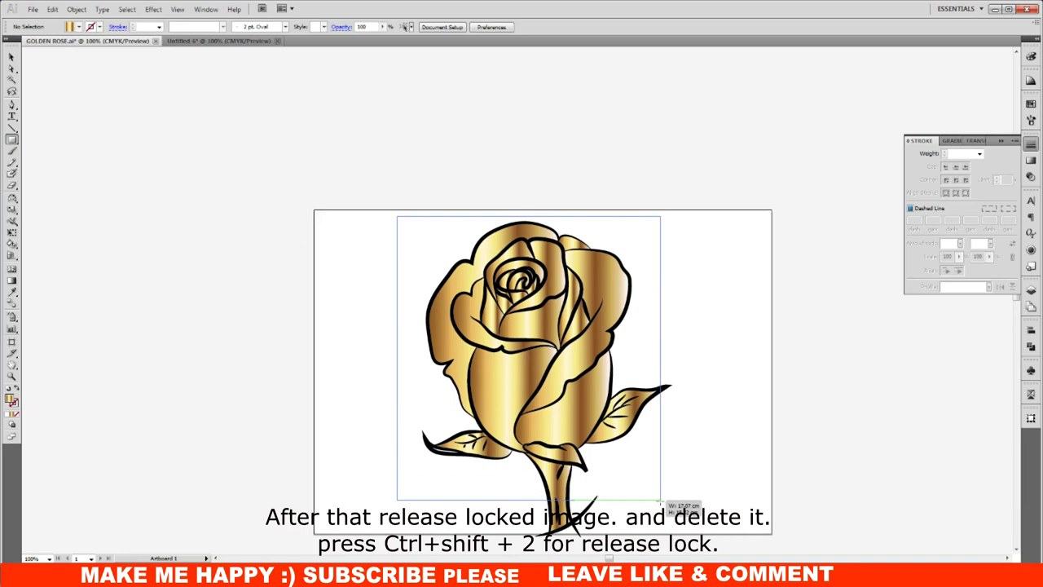
{"action": "left_click_drag", "start_coordinate": [660, 507], "coordinate": [670, 534]}
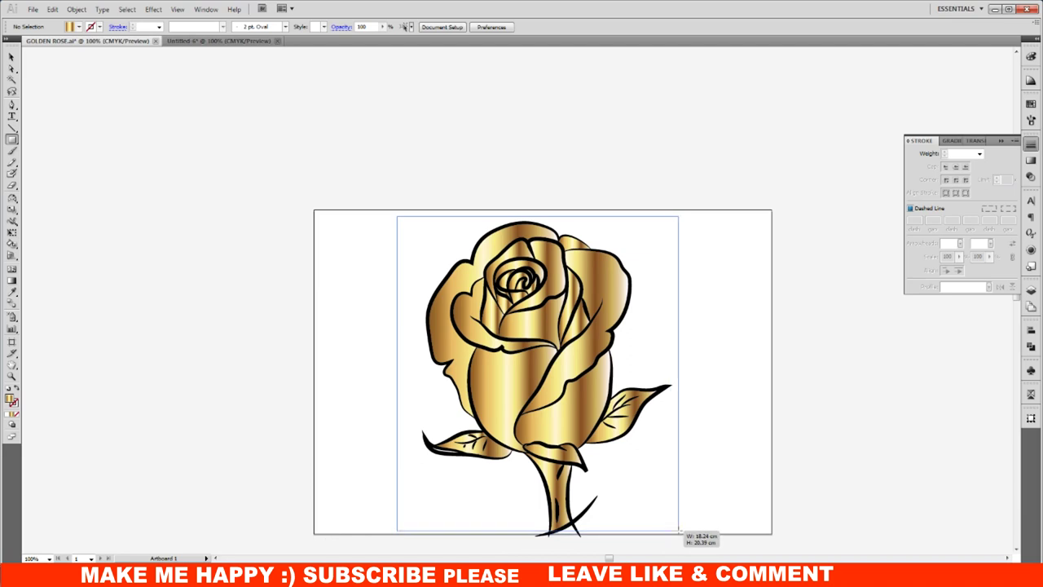
{"action": "left_click_drag", "start_coordinate": [680, 534], "coordinate": [681, 533]}
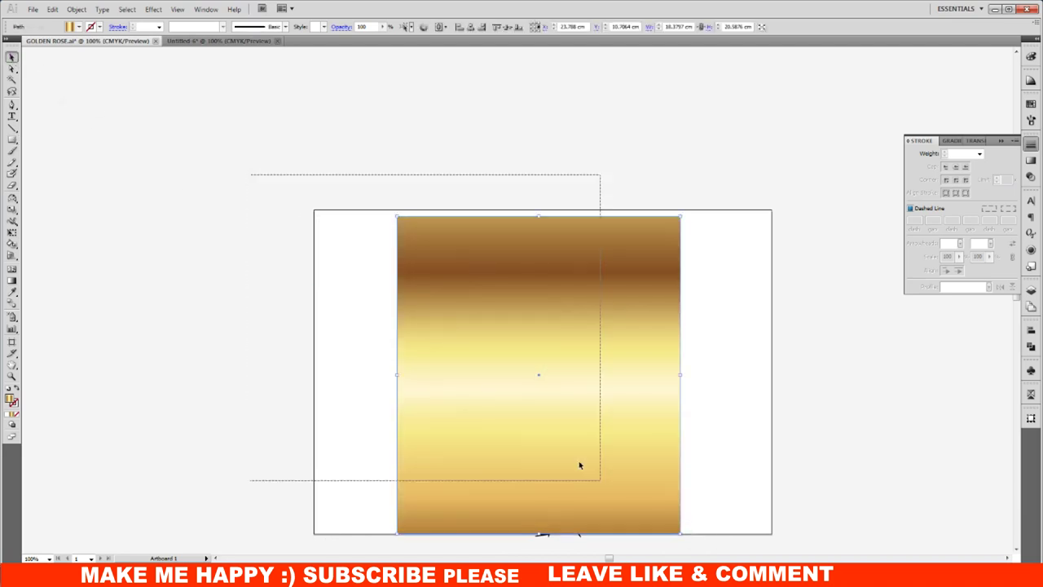
{"action": "left_click_drag", "start_coordinate": [710, 540], "coordinate": [715, 548]}
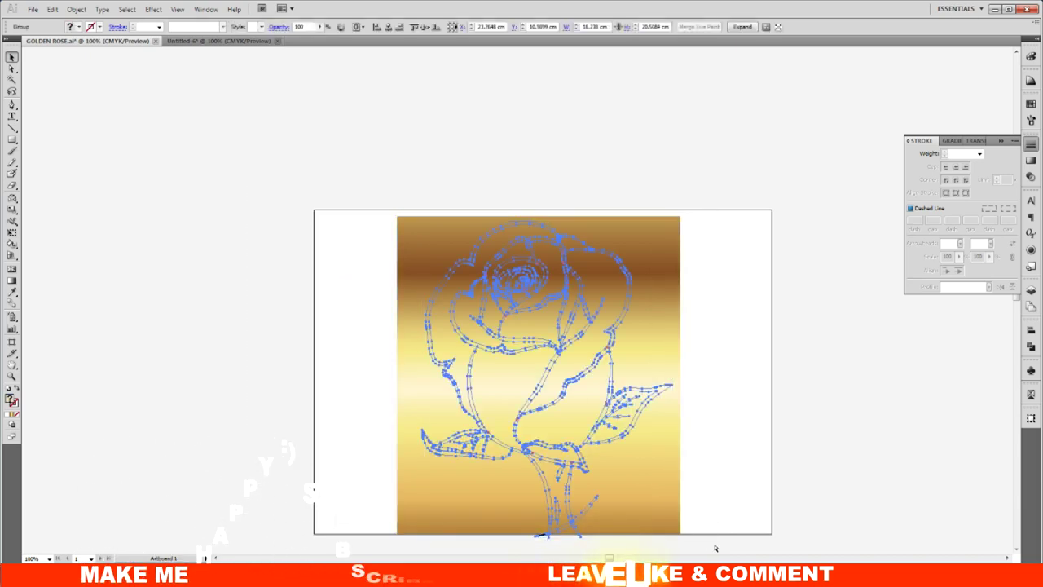
{"action": "right_click", "coordinate": [654, 284]}
{"action": "left_click", "coordinate": [683, 344]}
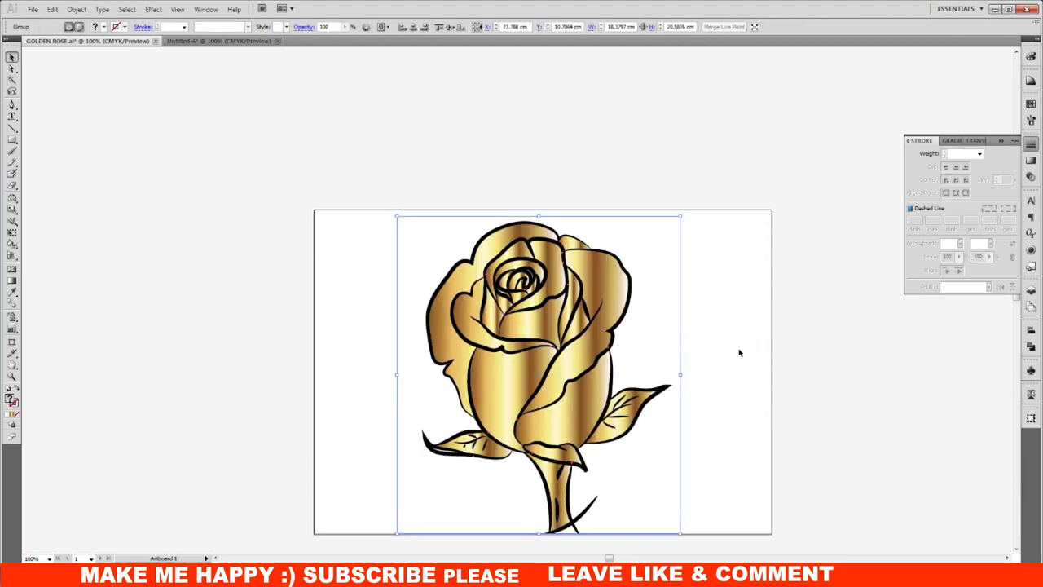
{"action": "left_click", "coordinate": [740, 352]}
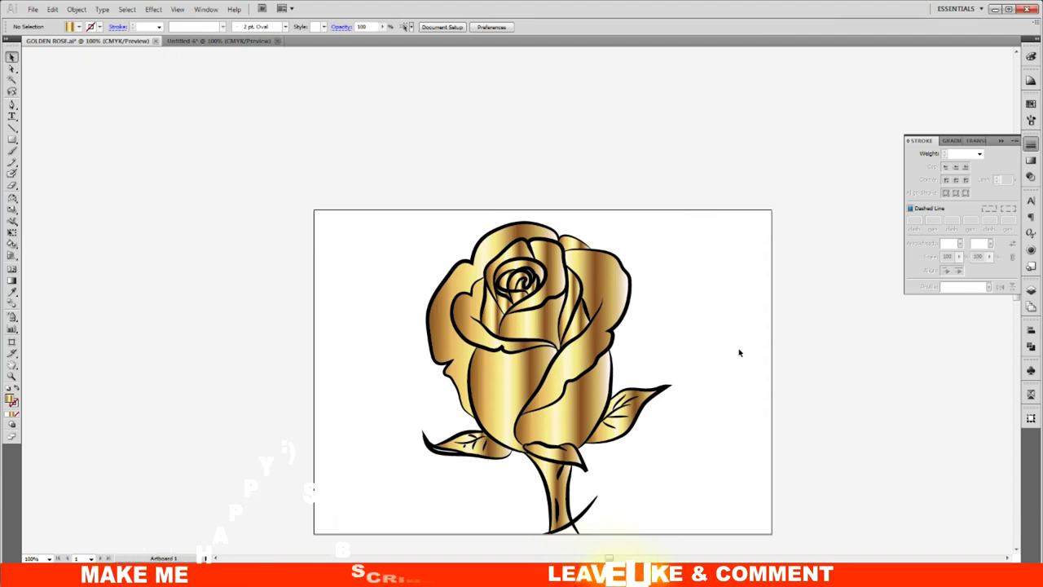
{"action": "left_click", "coordinate": [621, 362]}
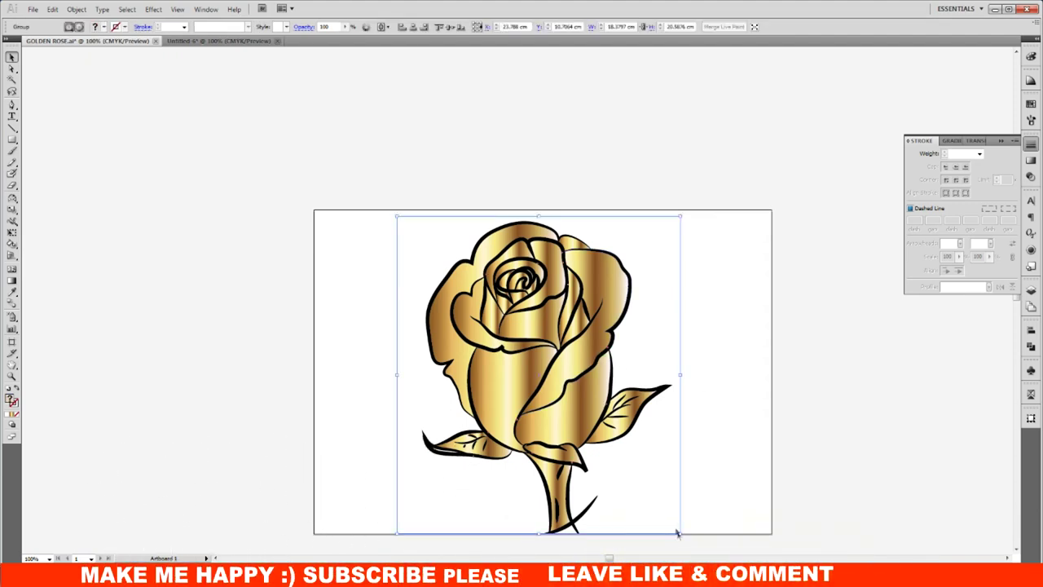
- Scale the rose down, rotate it clockwise, Alt-drag a copy to the right and zoom to 200%
{"action": "left_click_drag", "start_coordinate": [681, 534], "coordinate": [601, 444]}
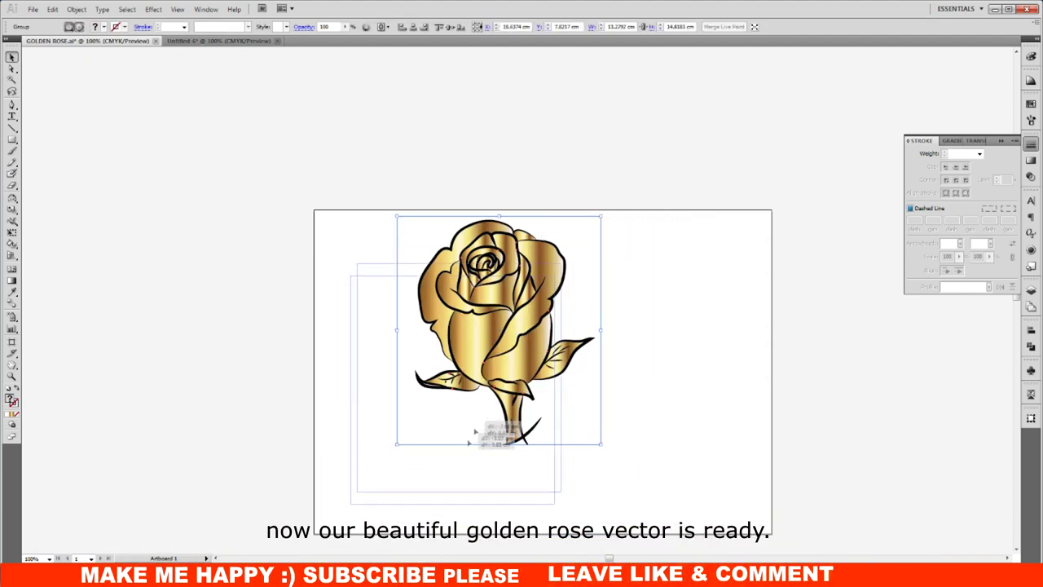
{"action": "left_click_drag", "start_coordinate": [475, 431], "coordinate": [470, 446]}
{"action": "left_click_drag", "start_coordinate": [547, 402], "coordinate": [530, 474]}
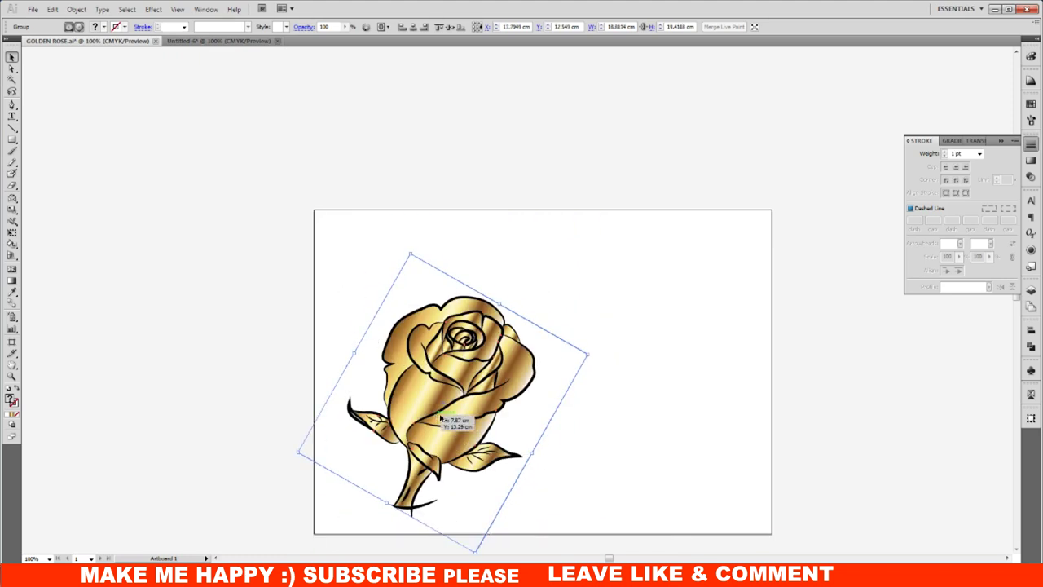
{"action": "left_click_drag", "start_coordinate": [440, 419], "coordinate": [610, 419]}
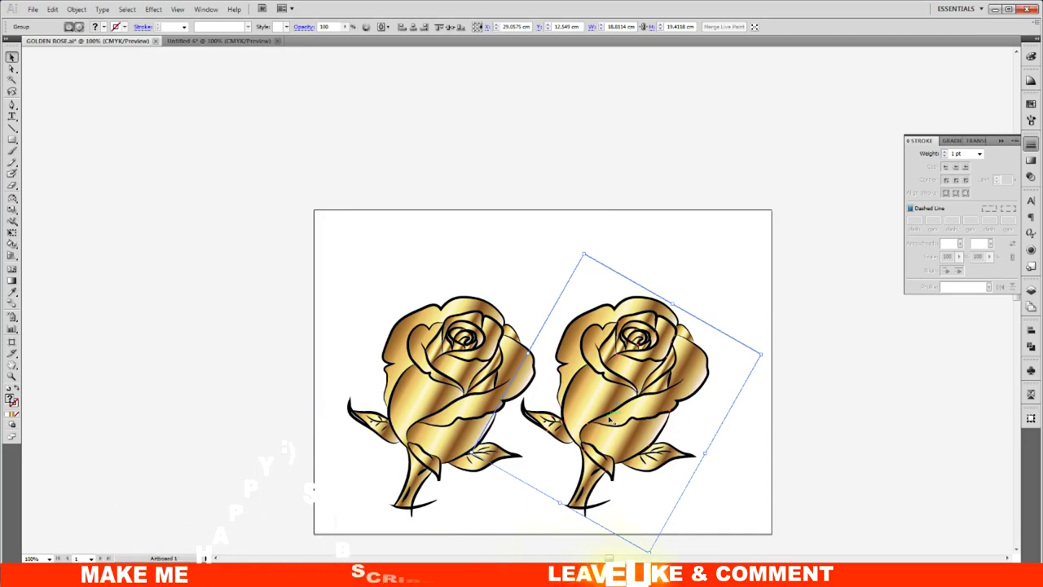
{"action": "left_click", "coordinate": [784, 434]}
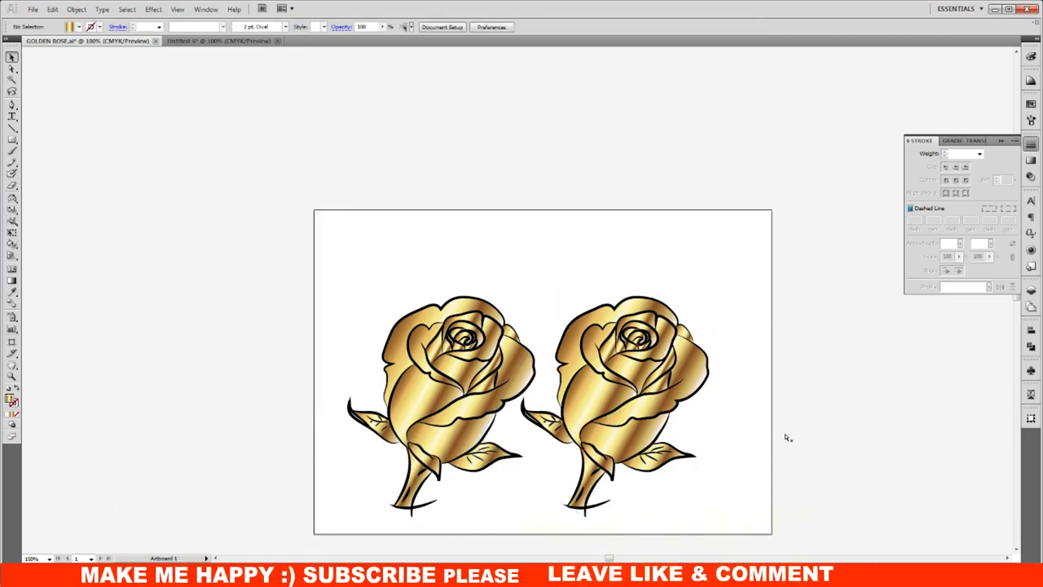
{"action": "key", "text": "ctrl+equal"}
{"action": "key", "text": "ctrl+equal"}
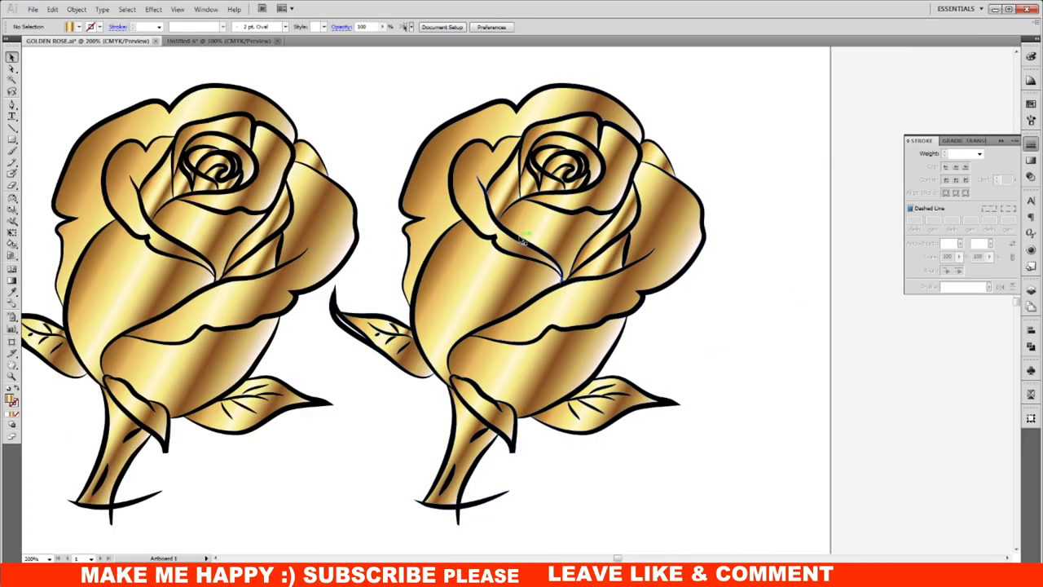
- Ungroup the right rose into separate paths and regroup them with Ctrl+G
{"action": "double_click", "coordinate": [523, 241]}
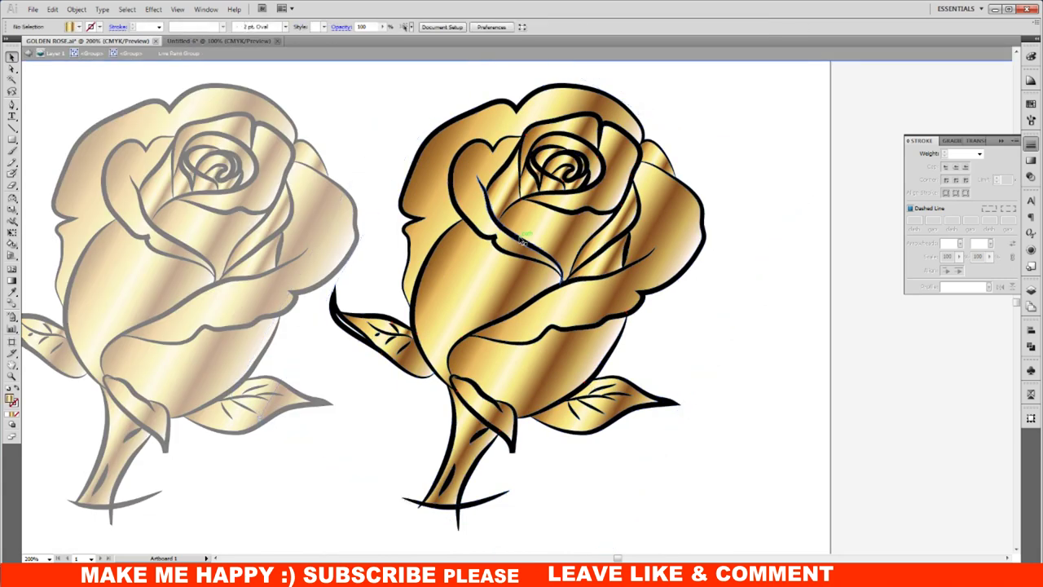
{"action": "left_click", "coordinate": [128, 10]}
{"action": "mouse_move", "coordinate": [143, 114]}
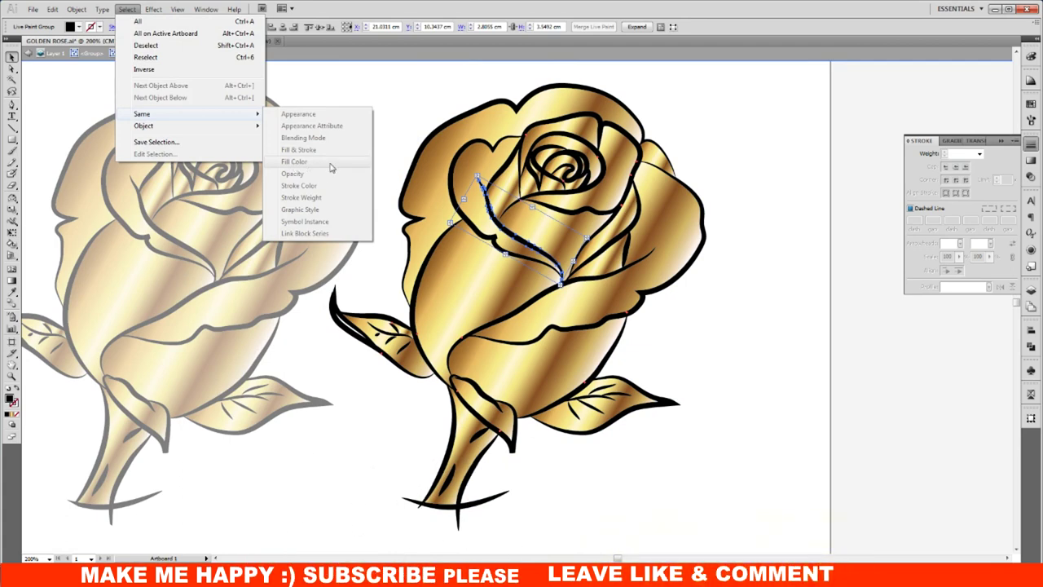
{"action": "left_click", "coordinate": [740, 318]}
{"action": "double_click", "coordinate": [740, 318]}
{"action": "left_click", "coordinate": [542, 265]}
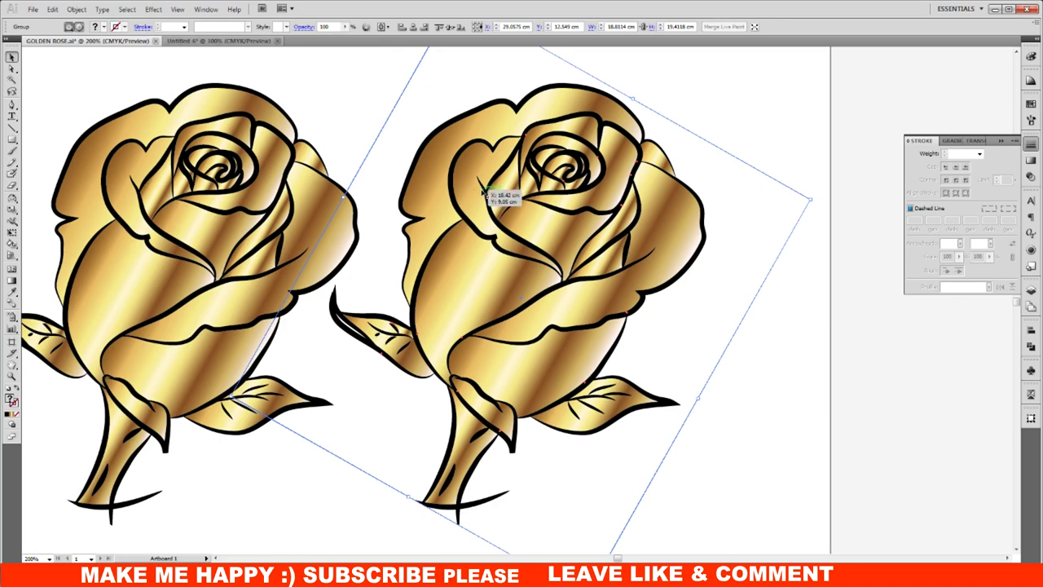
{"action": "right_click", "coordinate": [487, 193]}
{"action": "left_click", "coordinate": [536, 256]}
{"action": "key", "text": "ctrl+g"}
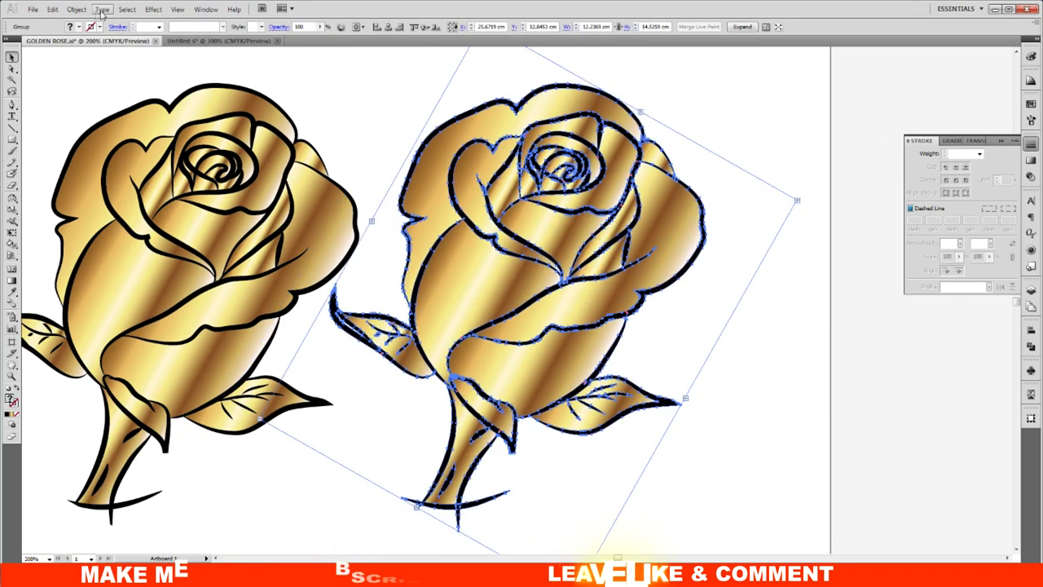
{"action": "left_click", "coordinate": [253, 140]}
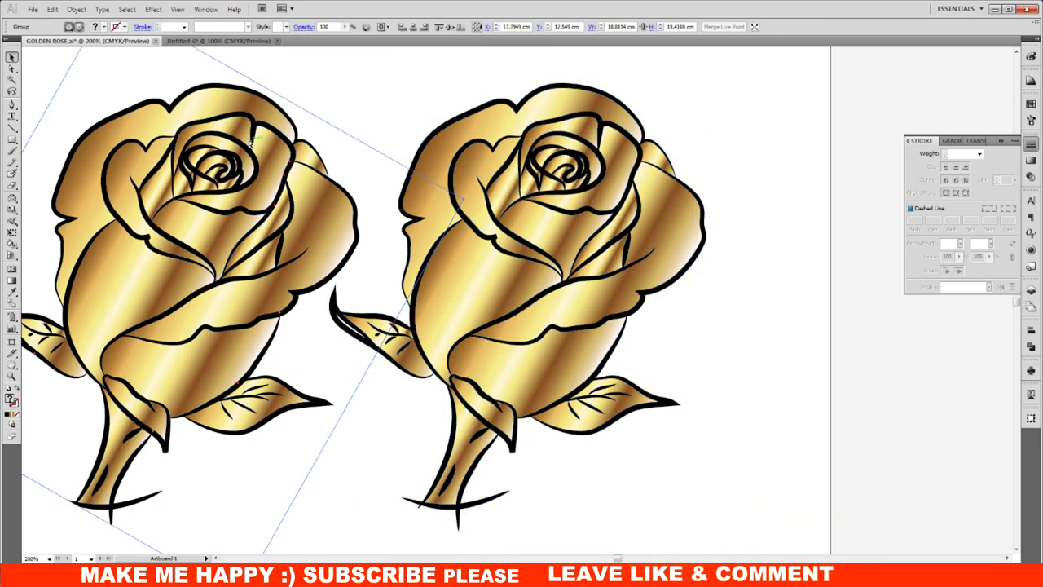
{"action": "key", "text": "ctrl+shift+a"}
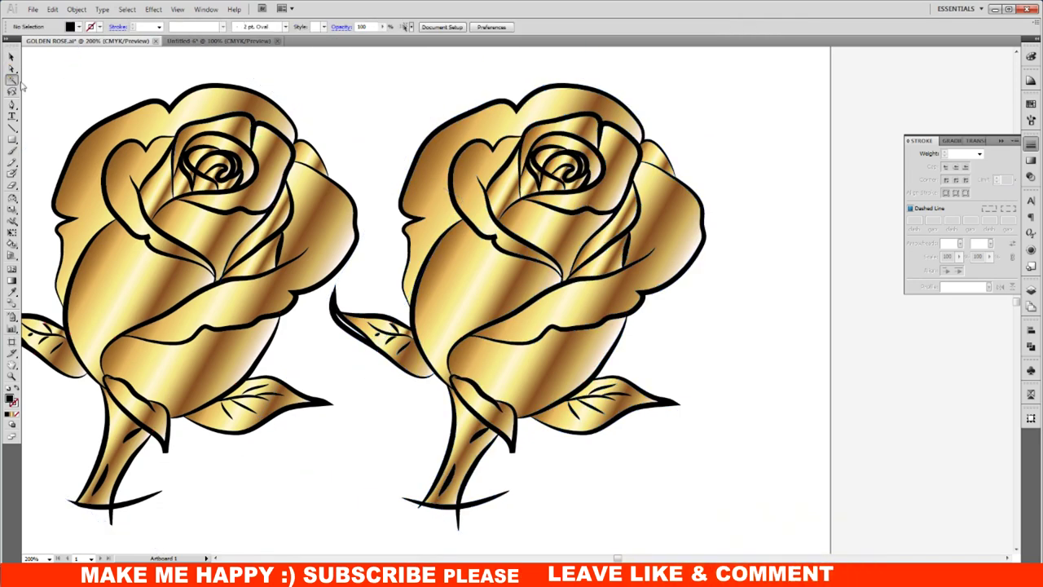
- Remove the right rose's gold fill and expand it into plain filled shapes
{"action": "left_click", "coordinate": [454, 173]}
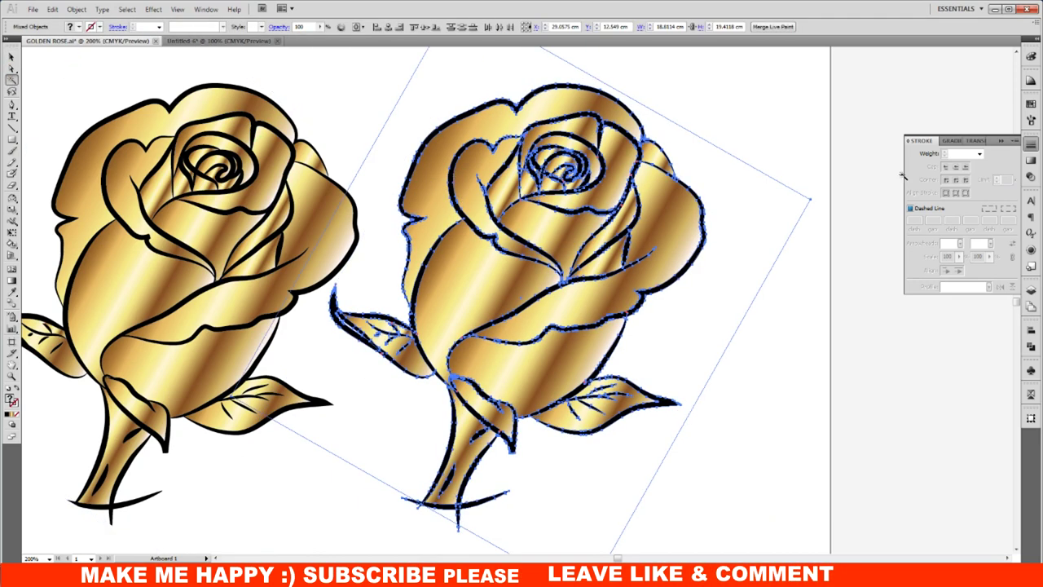
{"action": "left_click", "coordinate": [1032, 105]}
{"action": "left_click", "coordinate": [920, 114]}
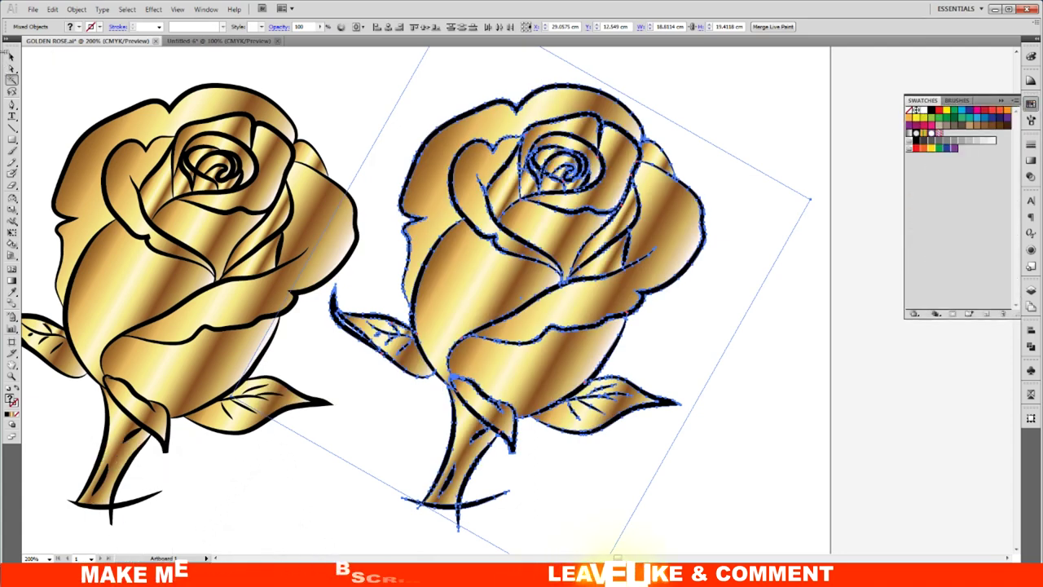
{"action": "left_click", "coordinate": [78, 9]}
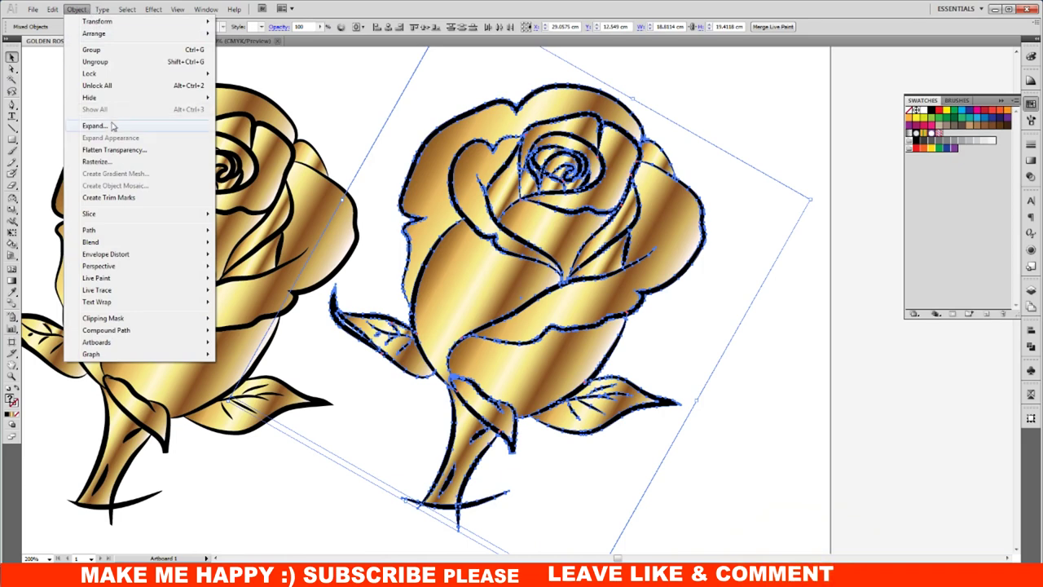
{"action": "left_click", "coordinate": [96, 125]}
{"action": "left_click", "coordinate": [577, 249]}
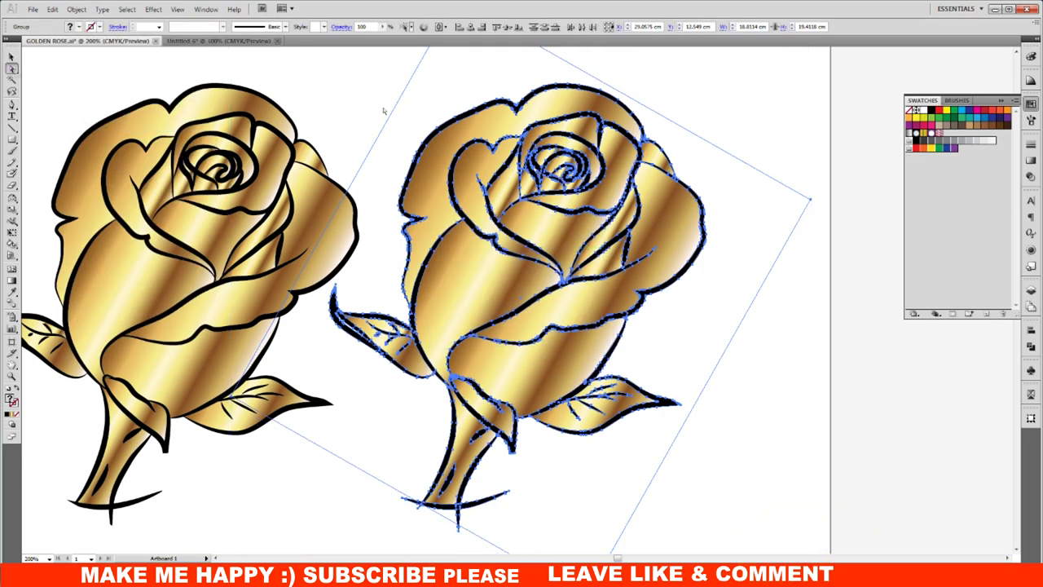
- Select all outline paths sharing the black fill colour and recolour them white as a trial
{"action": "left_click", "coordinate": [728, 110]}
{"action": "left_click", "coordinate": [635, 143]}
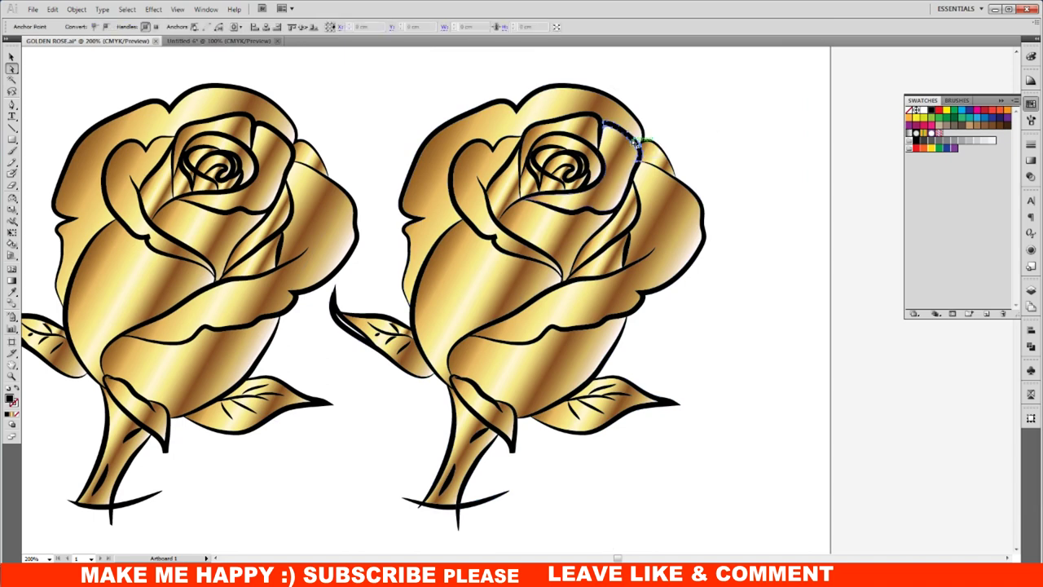
{"action": "left_click", "coordinate": [127, 9]}
{"action": "mouse_move", "coordinate": [142, 114]}
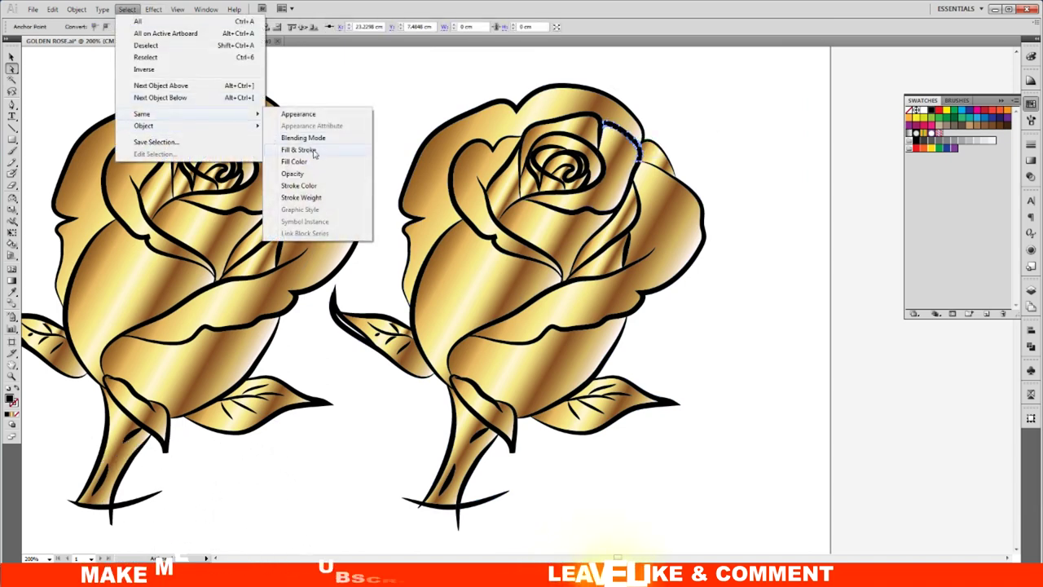
{"action": "left_click", "coordinate": [306, 162]}
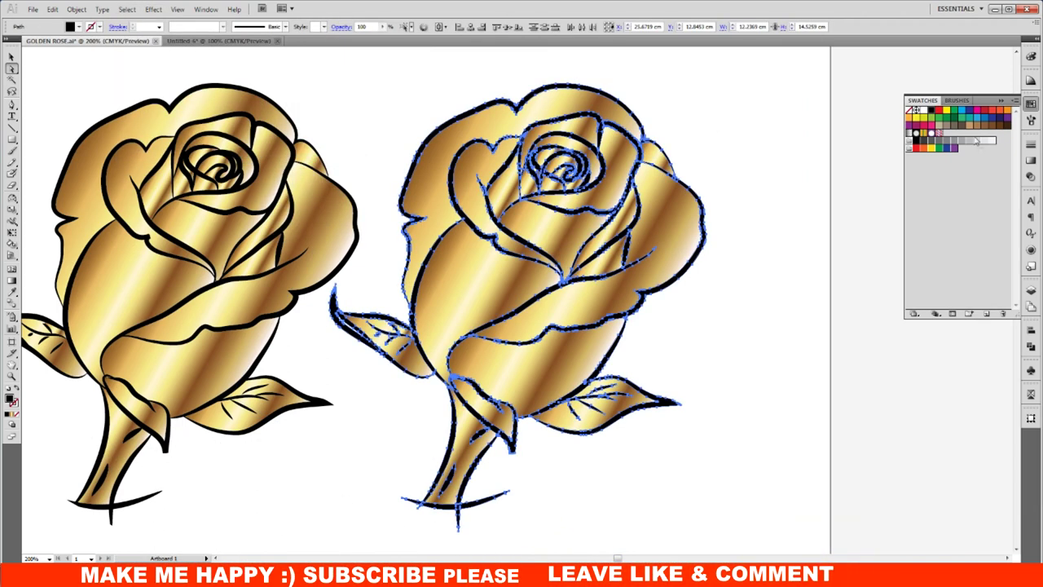
{"action": "left_click", "coordinate": [924, 114]}
- Reselect the whole right rose, deselect it, and zoom out to show the full artboard
{"action": "left_click", "coordinate": [11, 56]}
{"action": "left_click", "coordinate": [756, 397]}
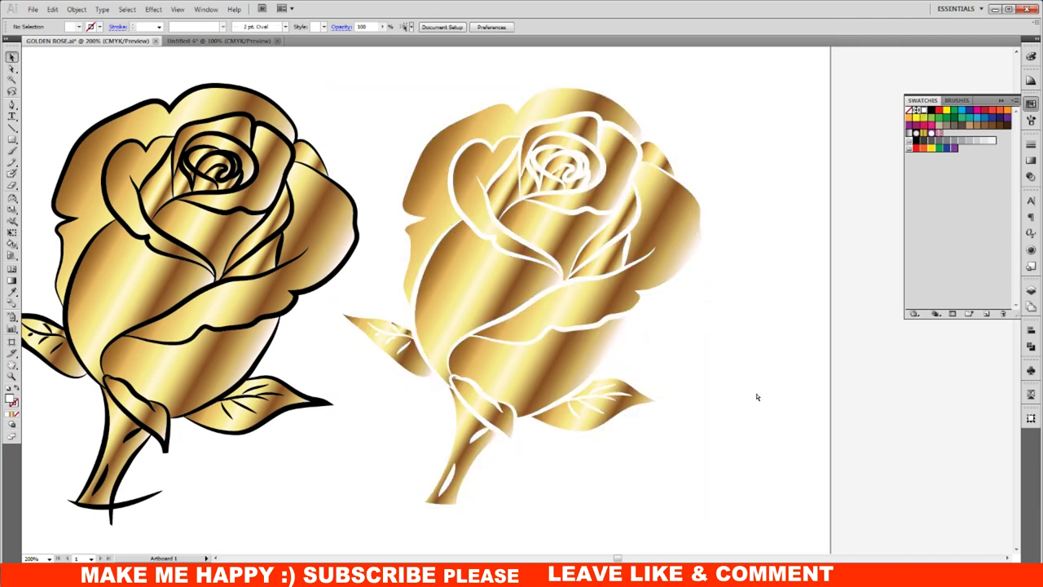
{"action": "key", "text": "ctrl+minus"}
{"action": "key", "text": "ctrl+minus"}
{"action": "key", "text": "ctrl+minus"}
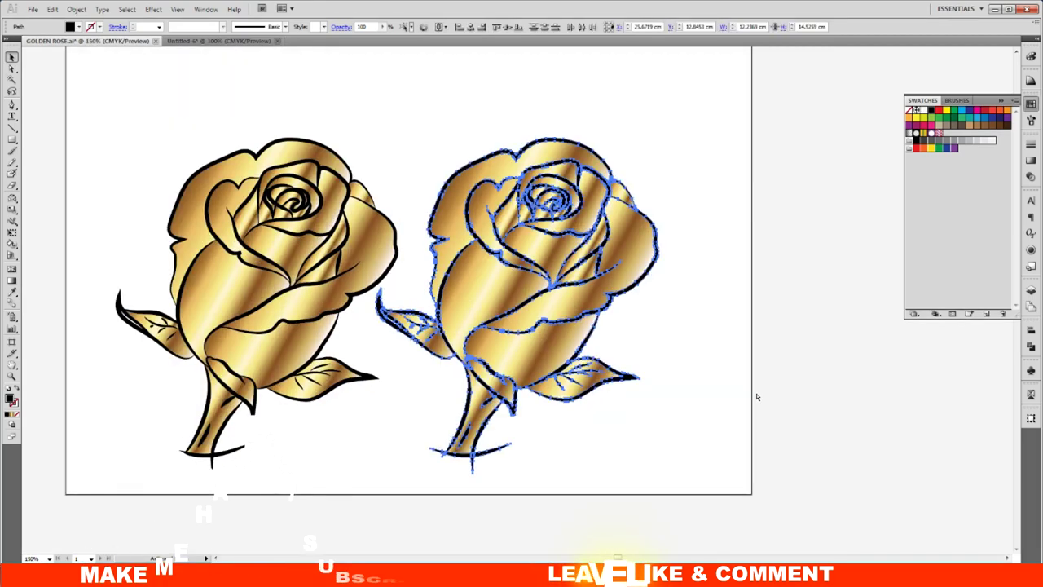
{"action": "left_click", "coordinate": [731, 396]}
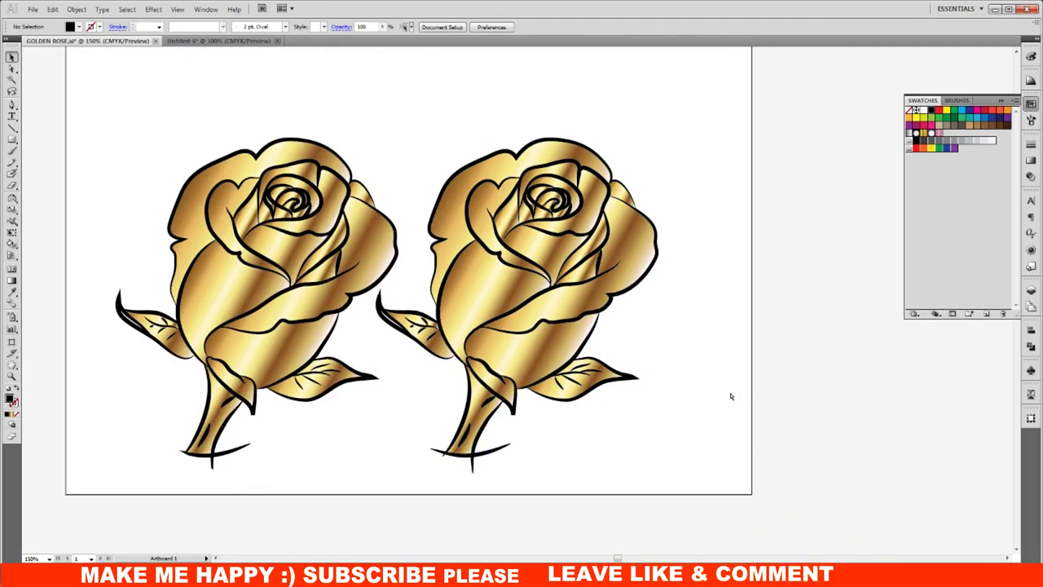
{"action": "key", "text": "ctrl+minus"}
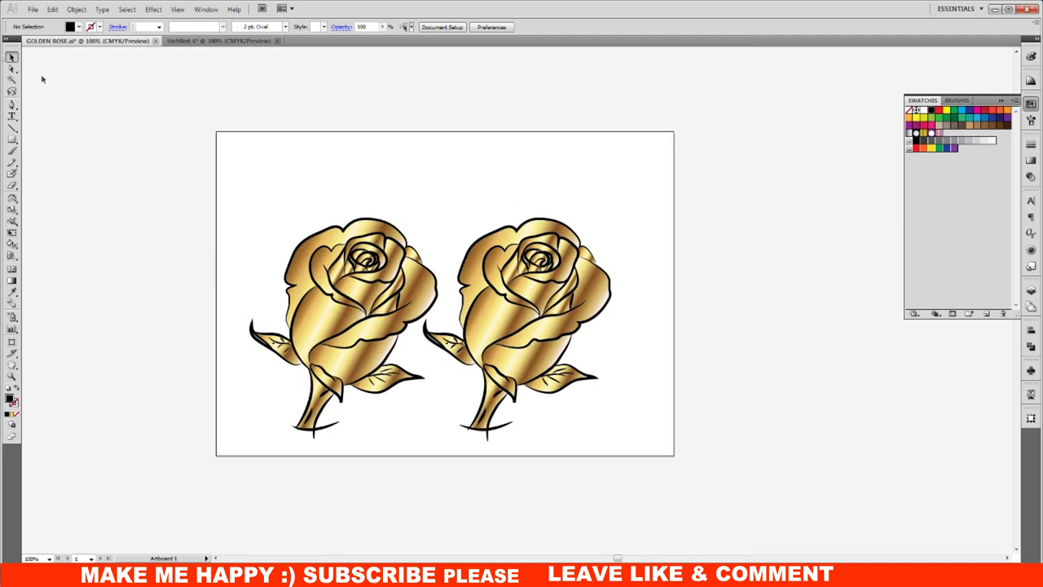
- Shrink the right rose and move it up beside the big rose
{"action": "left_click", "coordinate": [507, 216]}
{"action": "left_click", "coordinate": [277, 132]}
{"action": "left_click", "coordinate": [550, 316]}
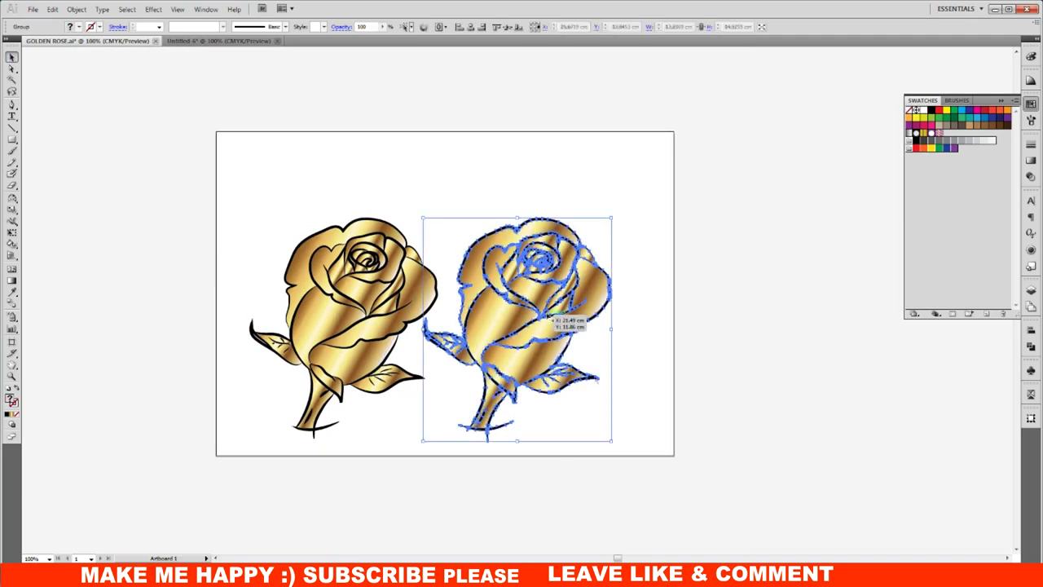
{"action": "mouse_move", "coordinate": [610, 441]}
{"action": "left_mouse_down"}
{"action": "mouse_move", "coordinate": [503, 359]}
{"action": "mouse_move", "coordinate": [443, 373]}
{"action": "left_mouse_up"}
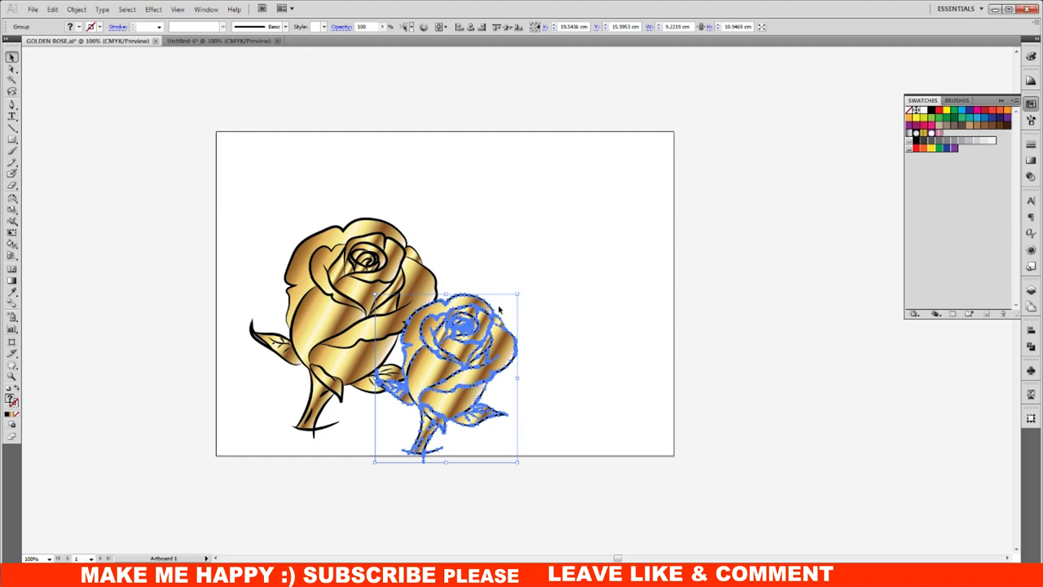
{"action": "left_click_drag", "start_coordinate": [469, 343], "coordinate": [461, 280]}
- Send the smaller rose behind the big rose and place another small rose at upper left
{"action": "right_click", "coordinate": [462, 279]}
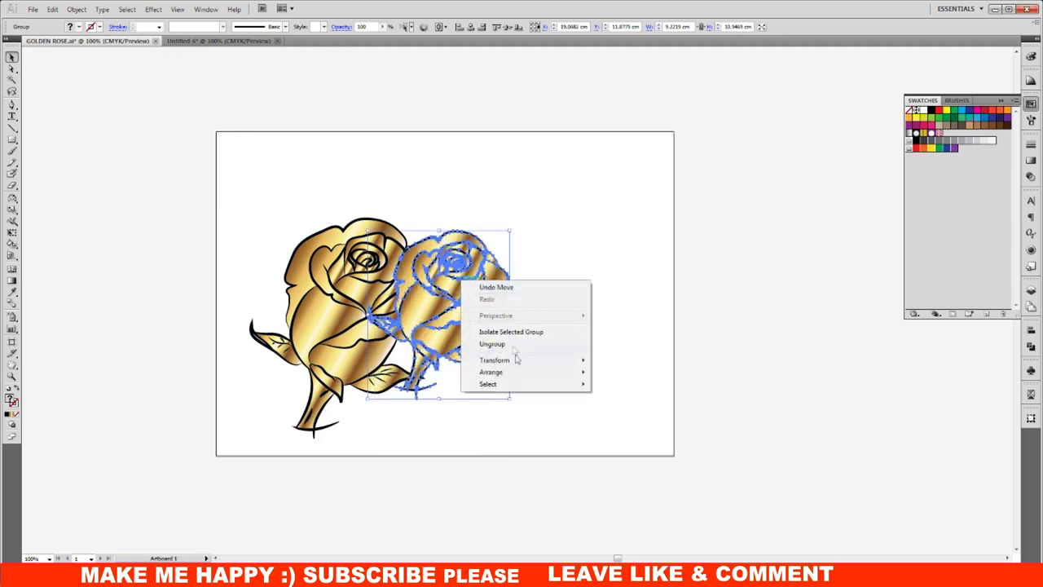
{"action": "left_click", "coordinate": [625, 408]}
{"action": "left_click", "coordinate": [592, 361]}
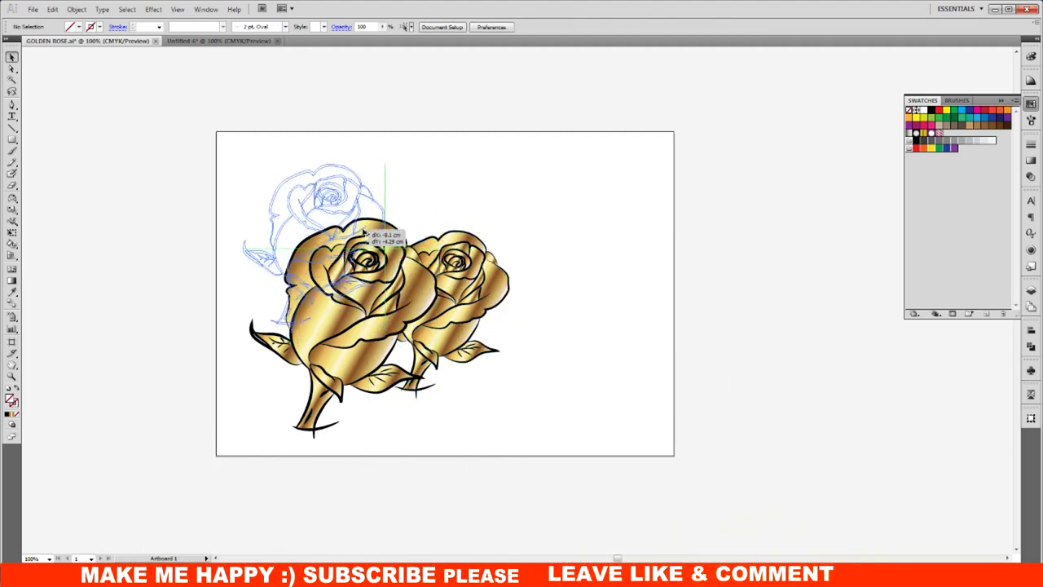
{"action": "left_click_drag", "start_coordinate": [489, 302], "coordinate": [364, 236]}
{"action": "left_click", "coordinate": [479, 196]}
{"action": "left_click", "coordinate": [758, 301]}
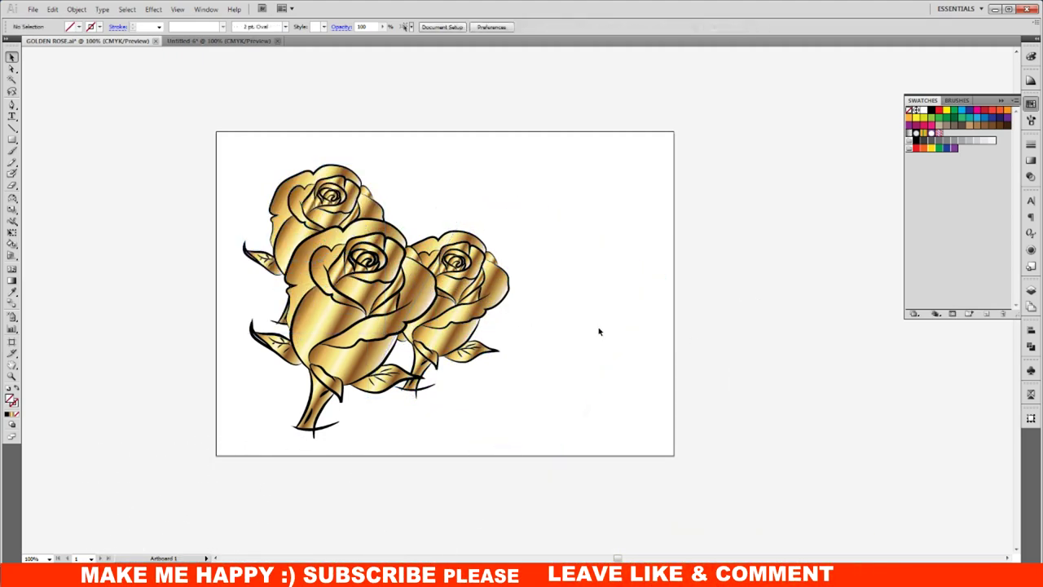
- Place a copy of the big rose at the top, send it to the back, and position it upper right
{"action": "left_click", "coordinate": [575, 280]}
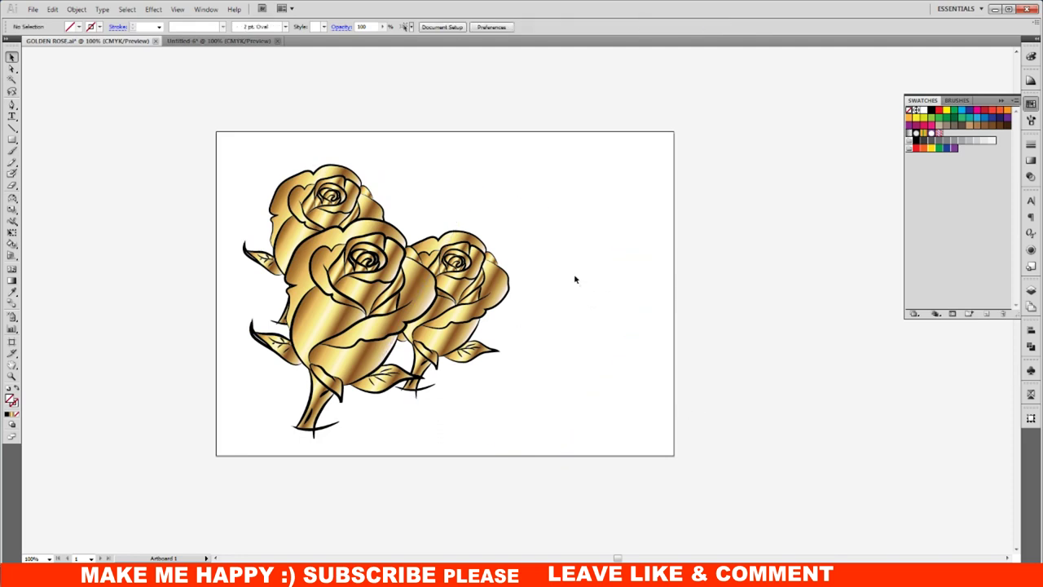
{"action": "left_click", "coordinate": [375, 314]}
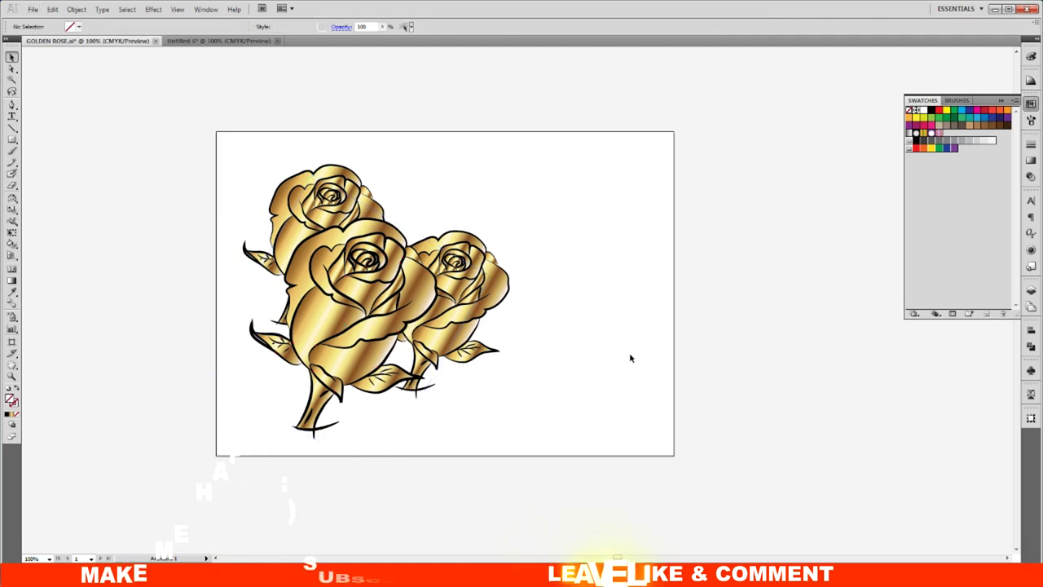
{"action": "left_click_drag", "start_coordinate": [395, 295], "coordinate": [436, 237]}
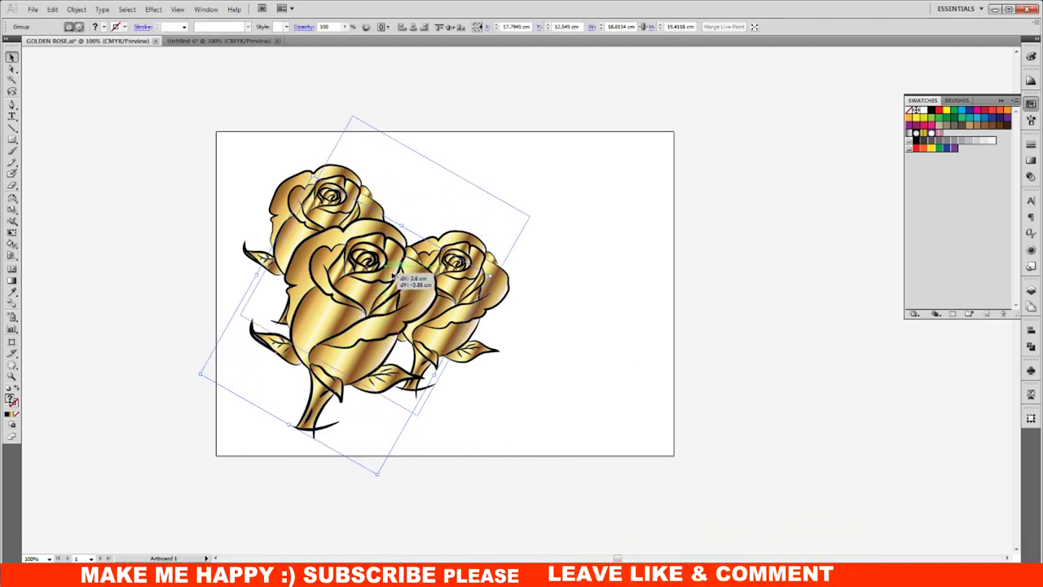
{"action": "right_click", "coordinate": [446, 226]}
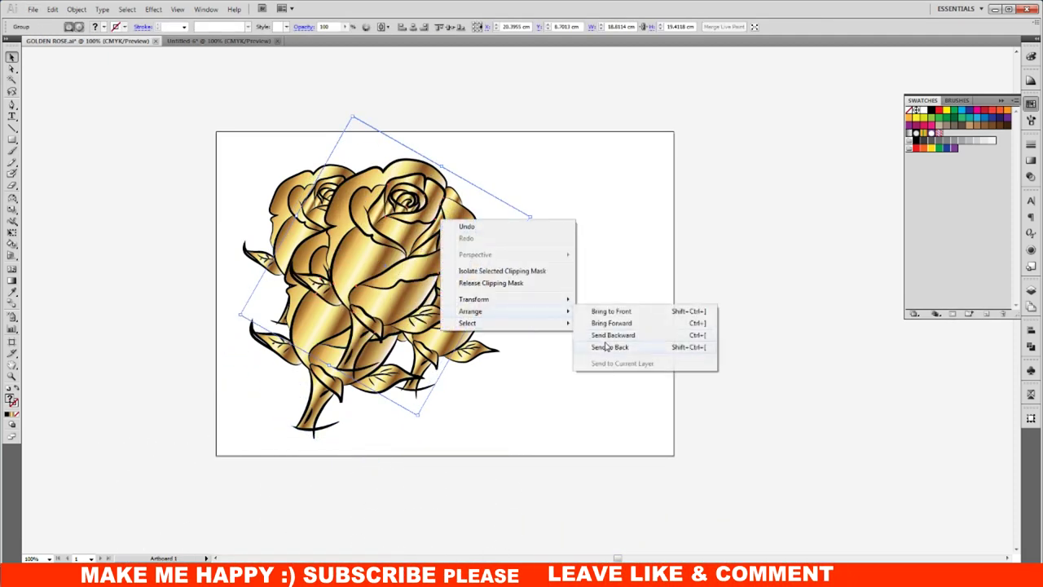
{"action": "left_click", "coordinate": [603, 346]}
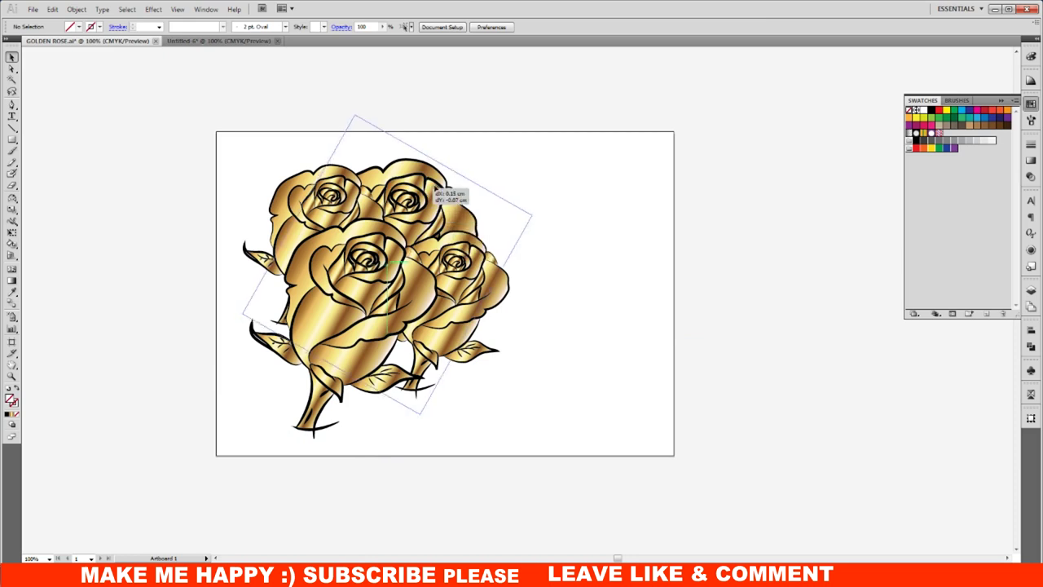
{"action": "left_click_drag", "start_coordinate": [436, 193], "coordinate": [451, 174]}
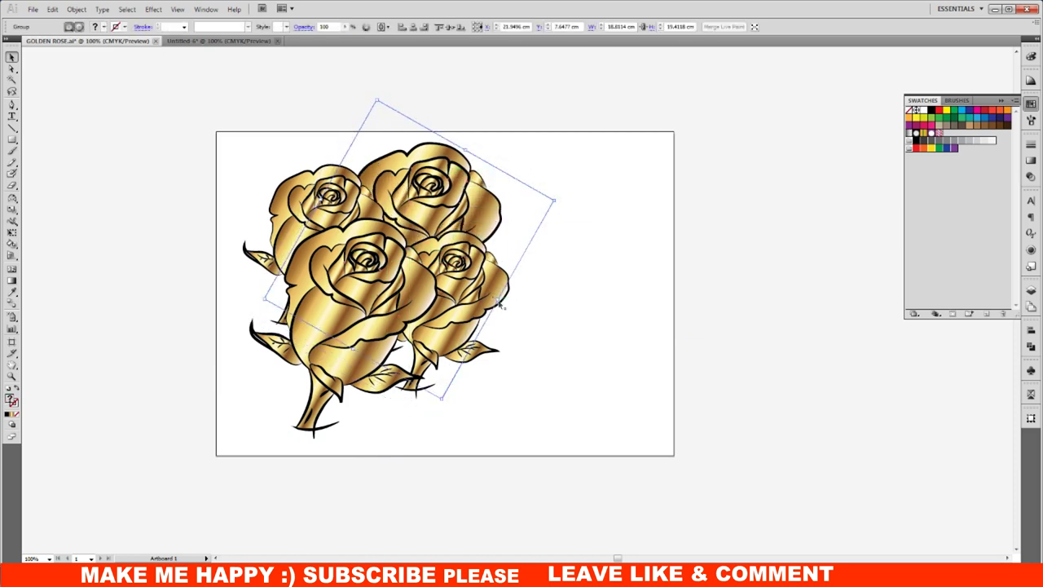
{"action": "left_click_drag", "start_coordinate": [500, 298], "coordinate": [489, 291]}
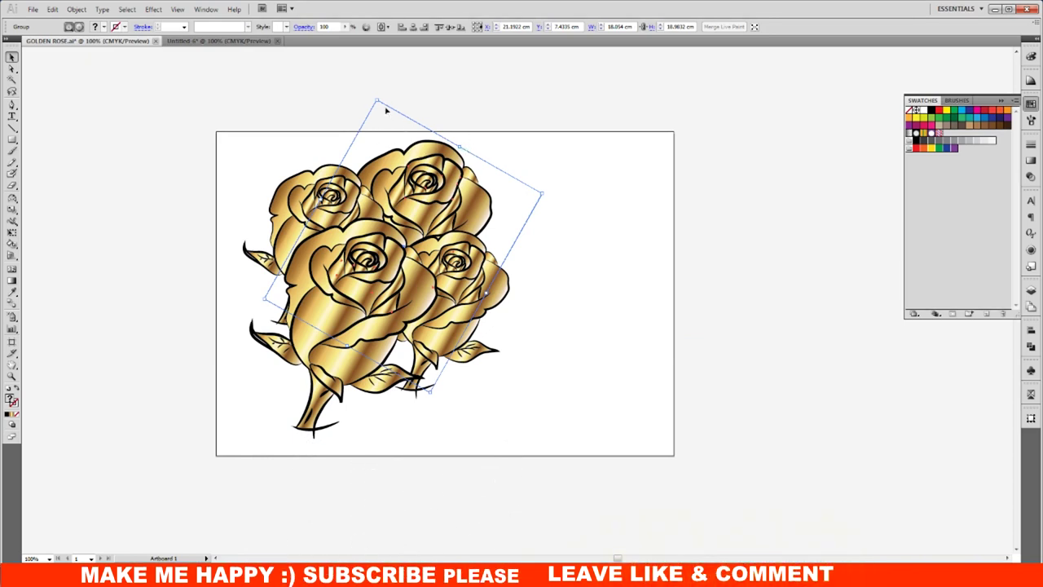
{"action": "left_click_drag", "start_coordinate": [437, 177], "coordinate": [448, 170]}
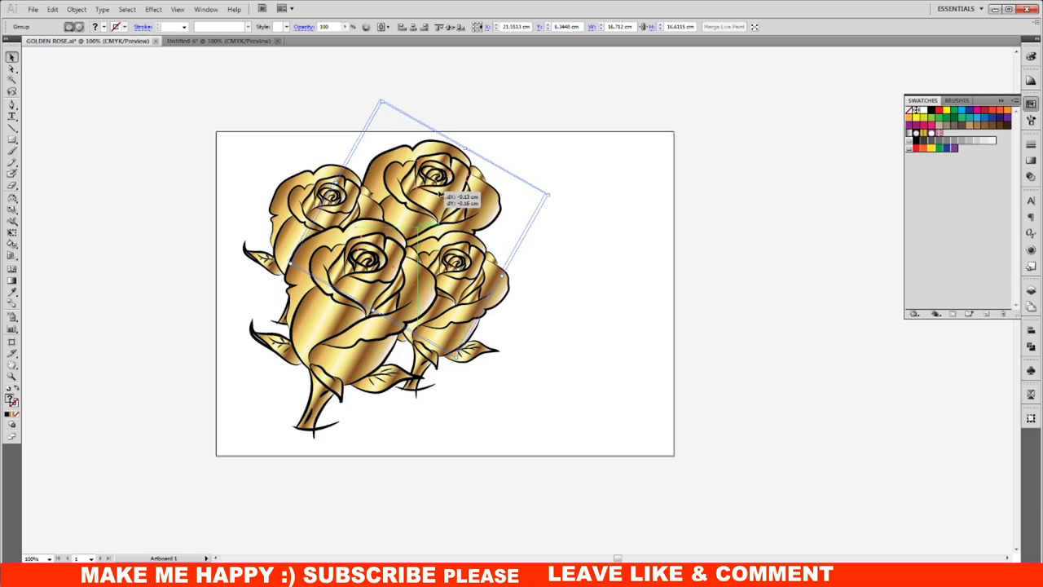
- Shift the three lower roses right and down to recentre the four-rose bouquet
{"action": "left_click_drag", "start_coordinate": [597, 411], "coordinate": [258, 264]}
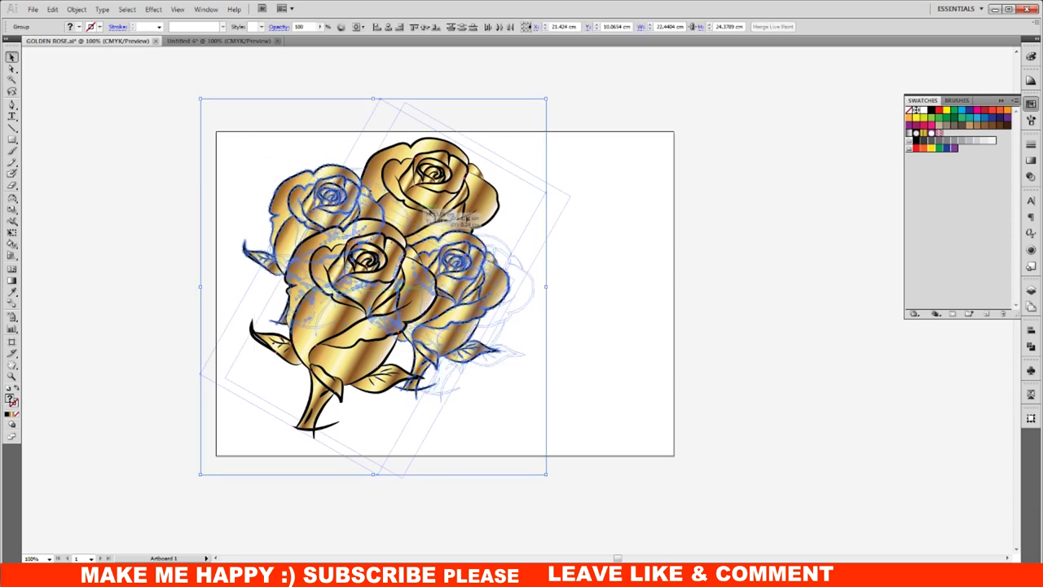
{"action": "left_click_drag", "start_coordinate": [430, 213], "coordinate": [486, 235]}
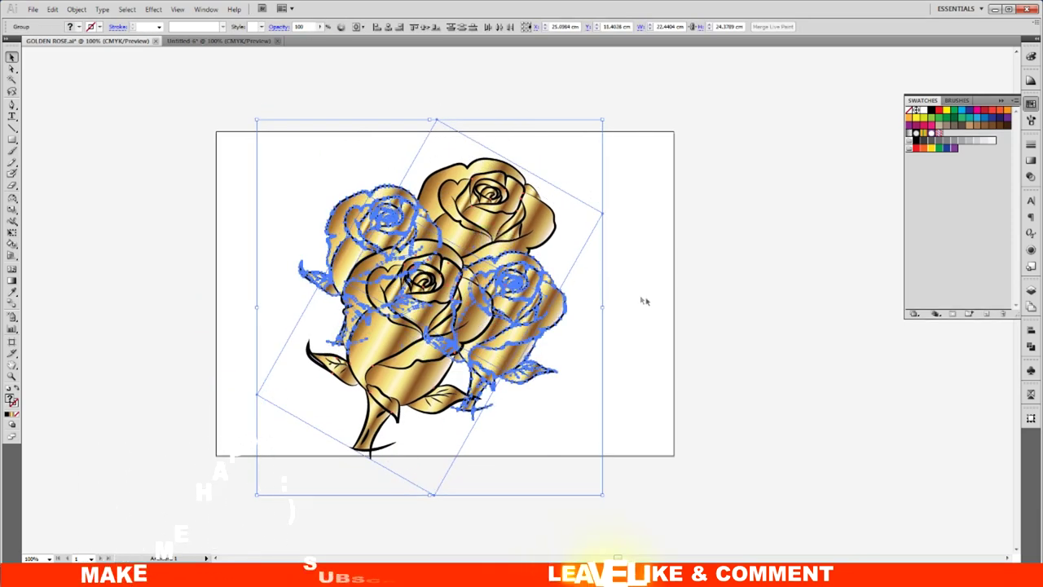
{"action": "left_click", "coordinate": [641, 300]}
{"action": "key", "text": "ctrl+equal"}
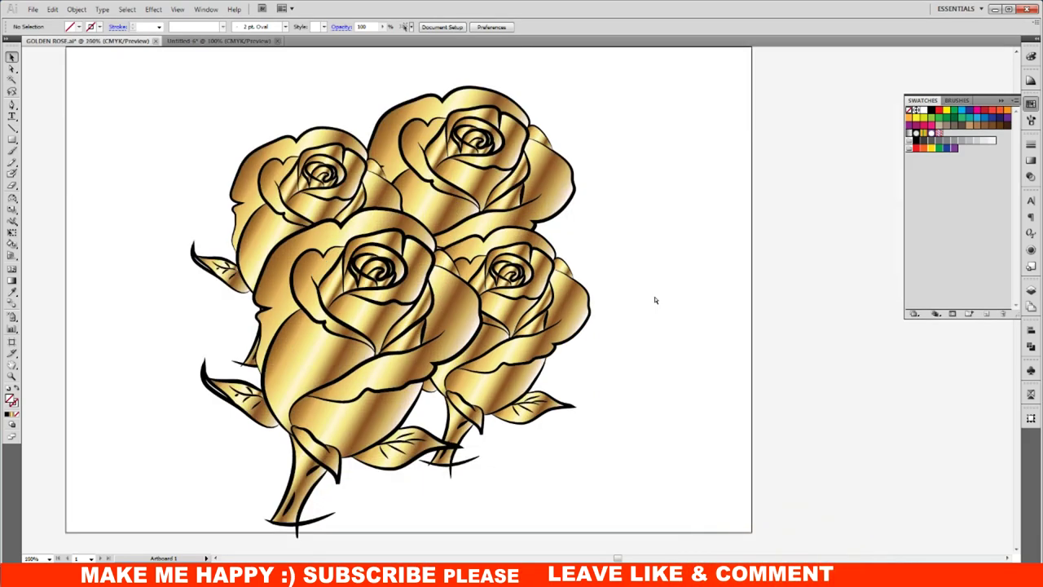
{"action": "key", "text": "ctrl+equal"}
{"action": "key", "text": "ctrl+minus"}
{"action": "key", "text": "ctrl+minus"}
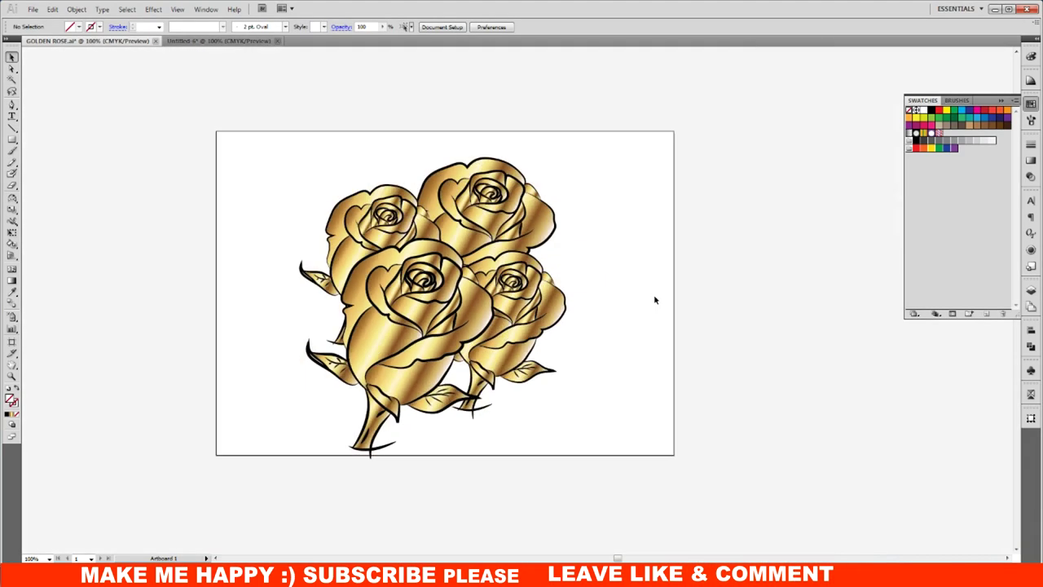